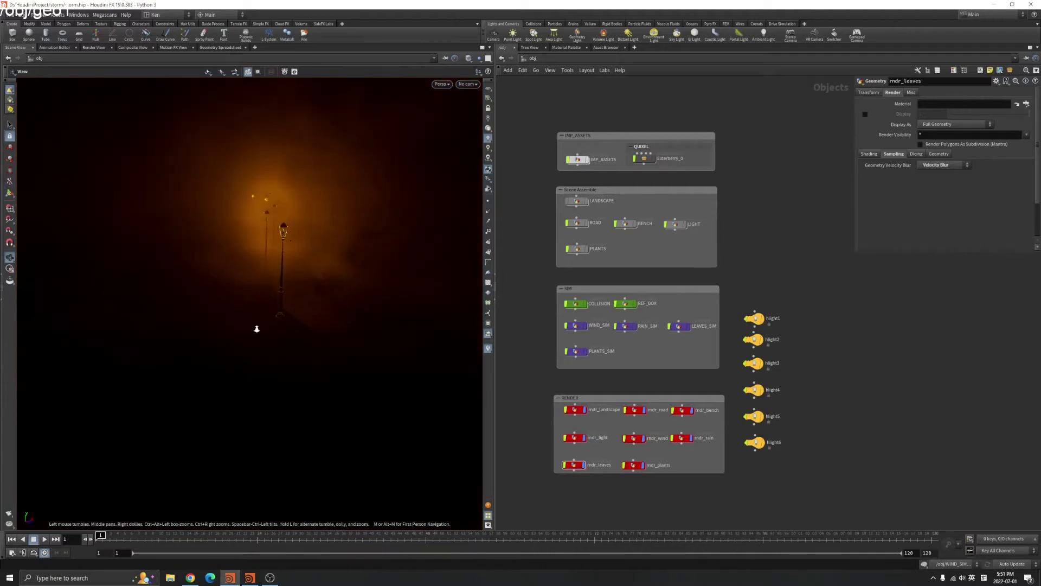
Fly in on the lamp posts and select rndr_wind, rndr_rain, rndr_plants and rndr_leaves
drag(297, 254, 303, 282)
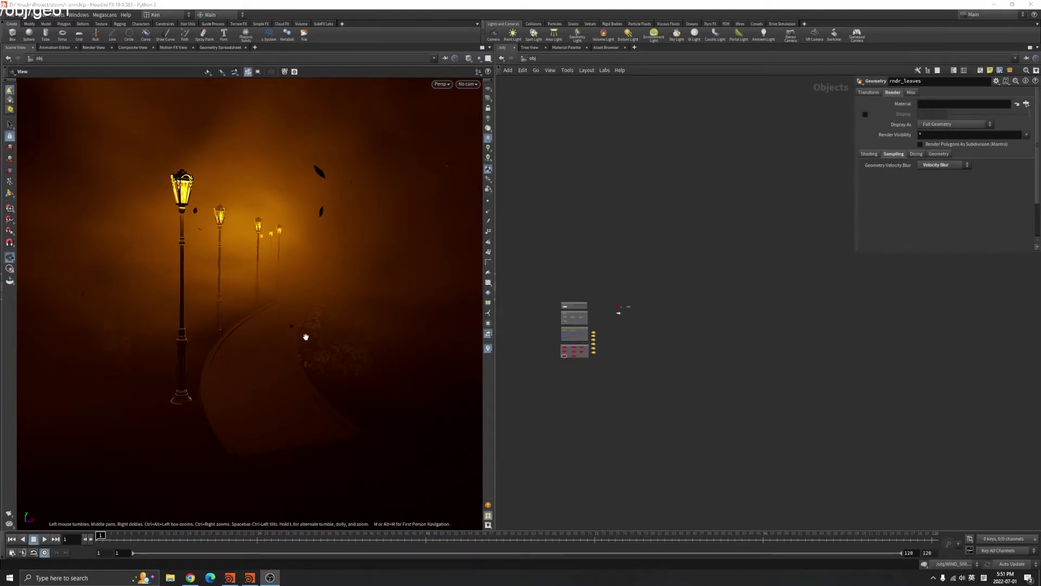
drag(302, 309, 321, 314)
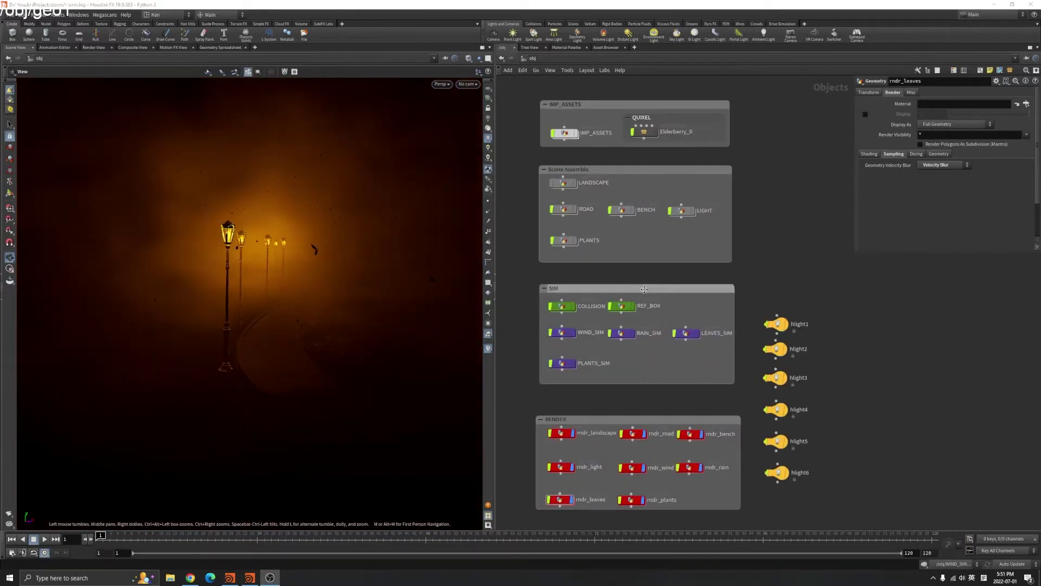
drag(661, 459, 705, 488)
drag(596, 487, 597, 488)
Switch to plain grey headlight shading and toggle the landscape between wireframe and shaded
click(488, 135)
mouse_move(303, 260)
mouse_down()
mouse_move(320, 286)
mouse_move(303, 368)
mouse_move(360, 400)
mouse_move(313, 332)
mouse_up()
right_click(393, 324)
key(Escape)
mouse_move(213, 378)
mouse_down()
mouse_move(201, 365)
mouse_move(379, 342)
mouse_move(295, 367)
mouse_move(367, 288)
mouse_move(333, 335)
mouse_move(339, 390)
mouse_move(383, 357)
mouse_move(284, 379)
mouse_move(288, 416)
mouse_move(331, 302)
mouse_move(279, 310)
mouse_move(319, 214)
mouse_move(309, 269)
mouse_move(412, 124)
mouse_up()
key(w)
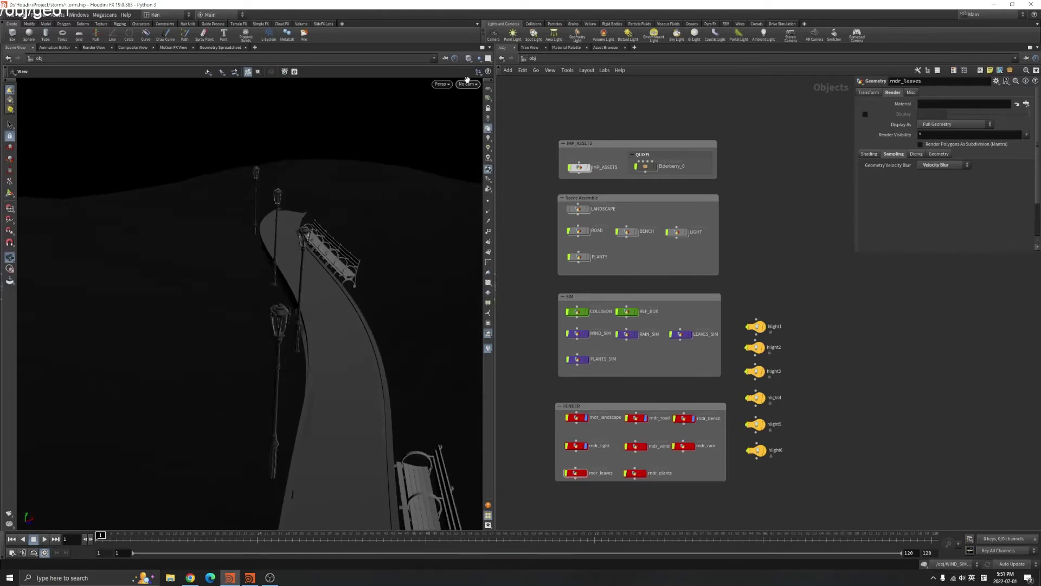
click(468, 84)
click(488, 125)
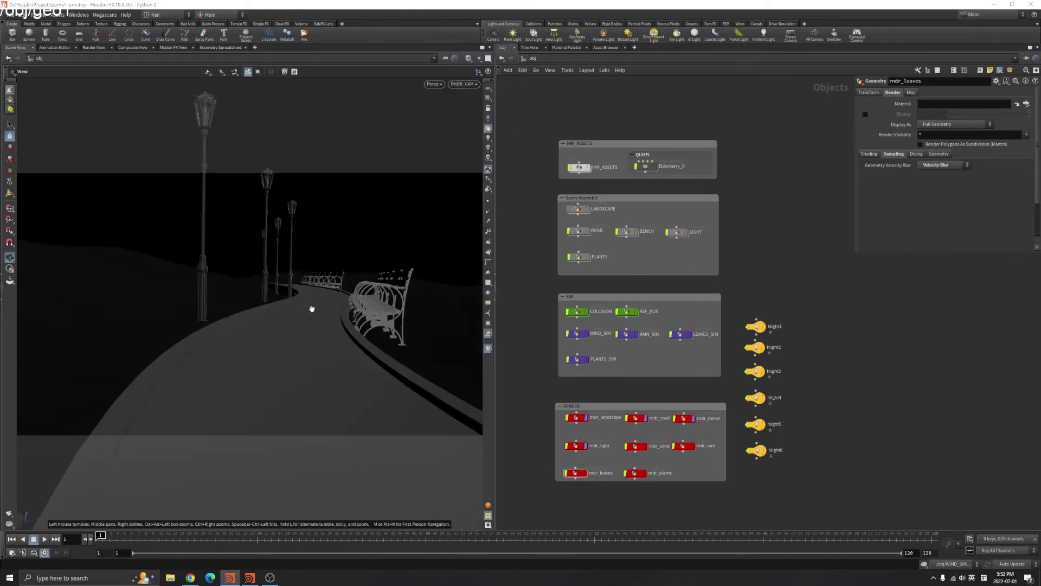
scroll(632, 294, up, 3)
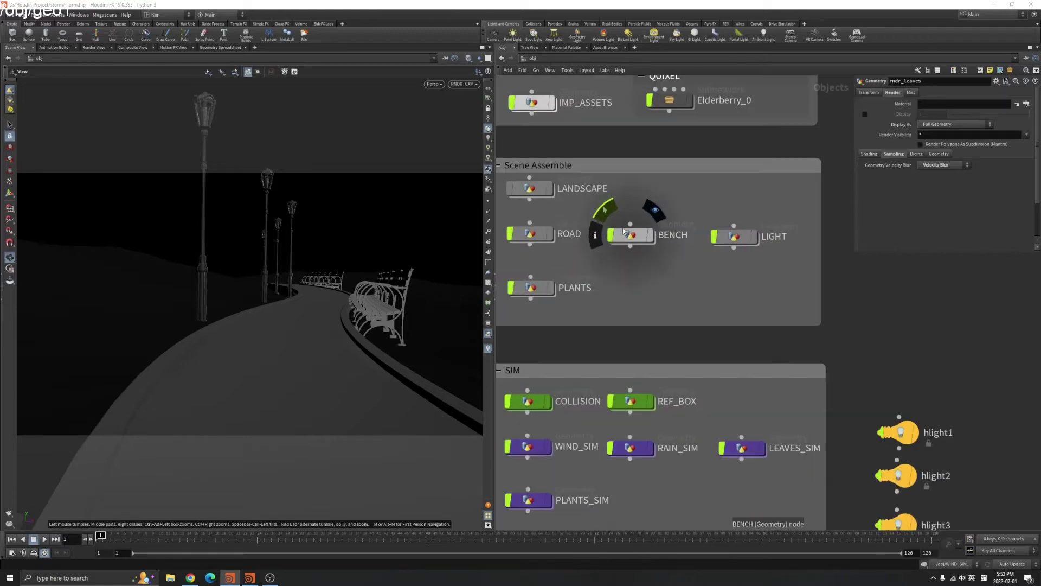
scroll(623, 287, down, 2)
scroll(615, 280, up, 4)
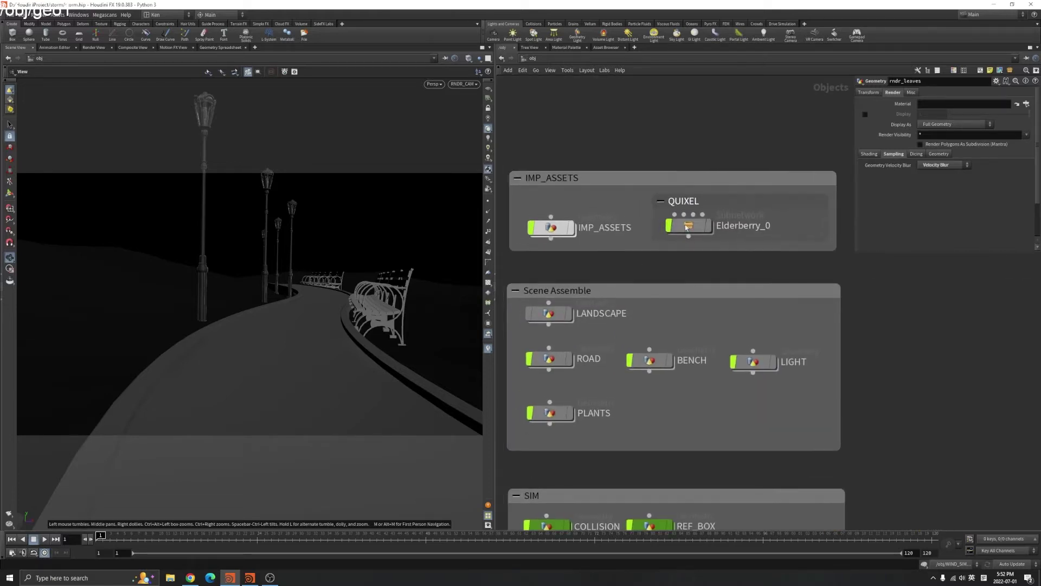
click(691, 227)
double_click(691, 228)
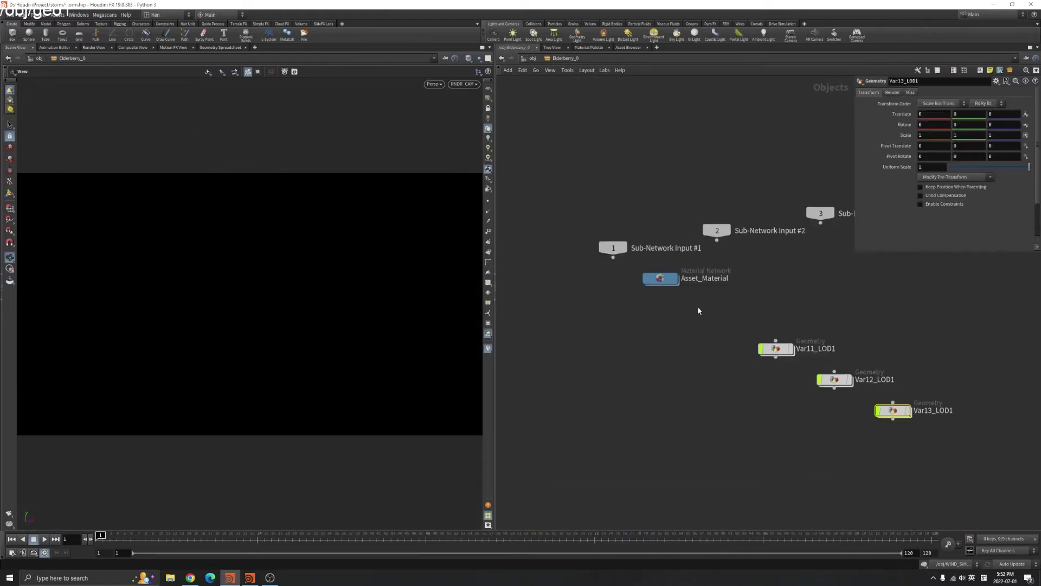
double_click(776, 350)
key(f)
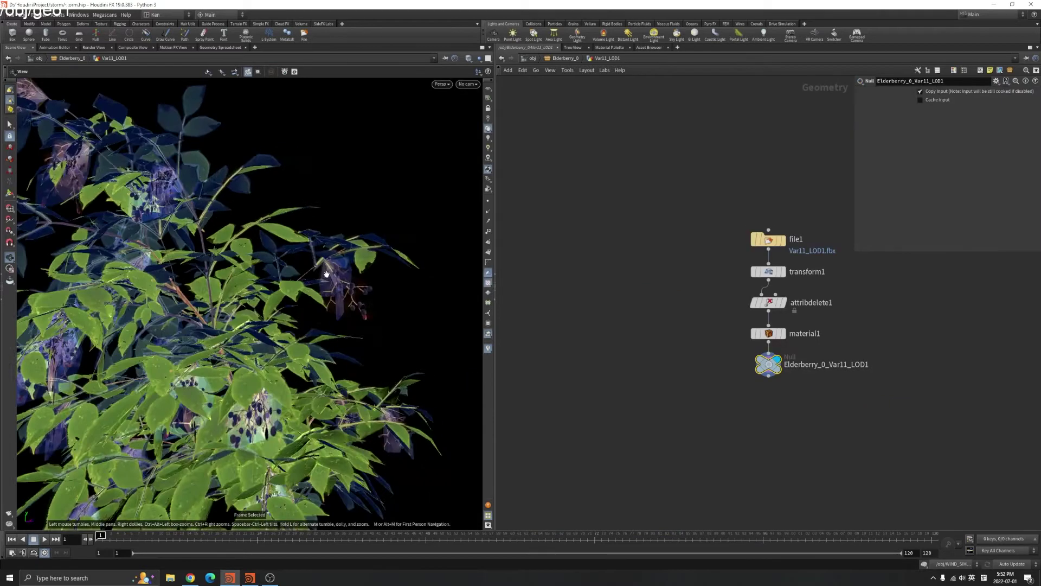
drag(283, 308, 742, 360)
key(u)
double_click(835, 379)
scroll(206, 279, down, 6)
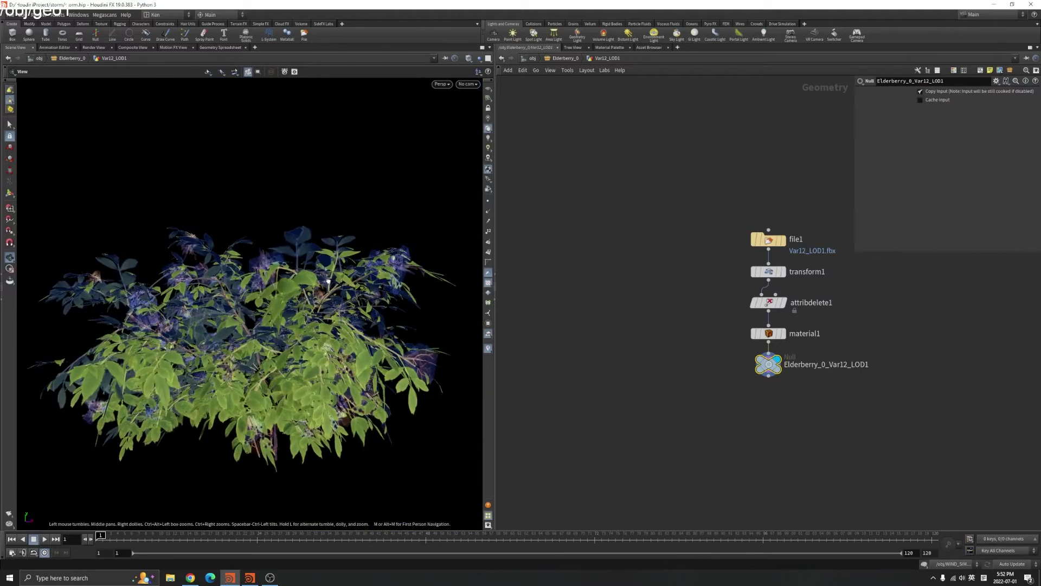
drag(380, 287, 480, 301)
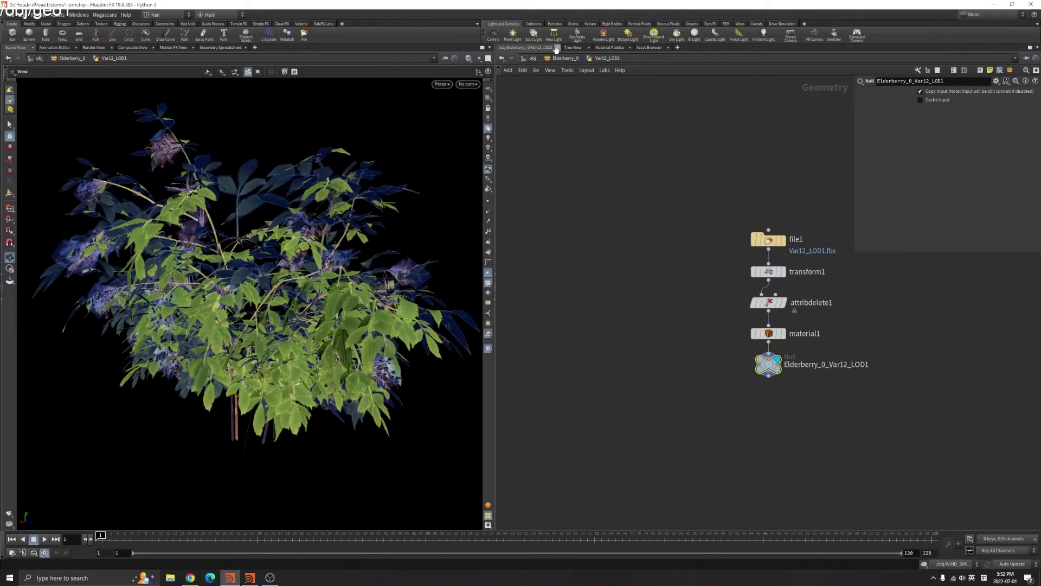
click(564, 58)
click(532, 58)
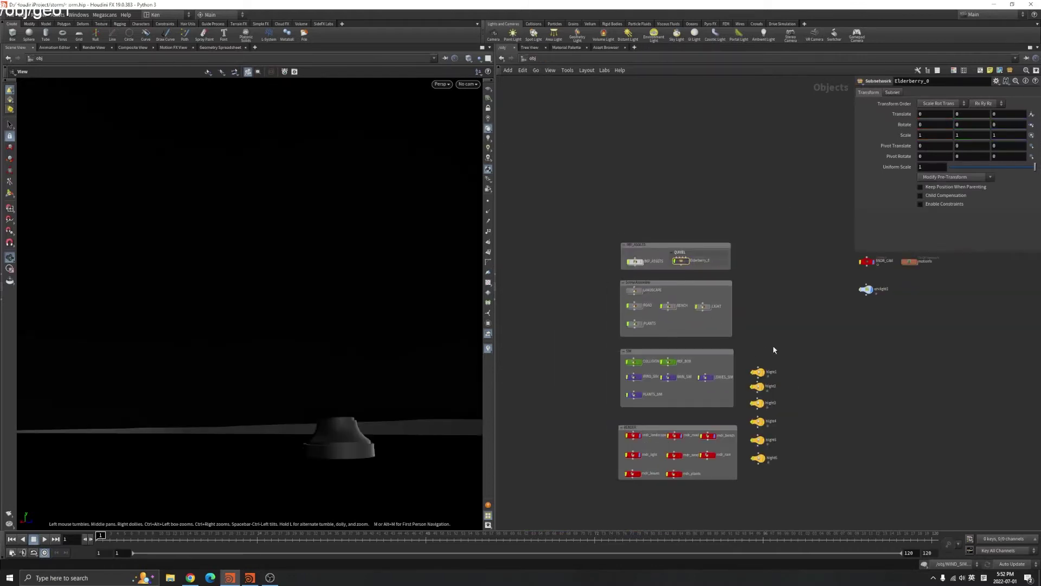
View through the RNDR_CAM render camera and select the REF_BOX object
click(468, 85)
click(488, 123)
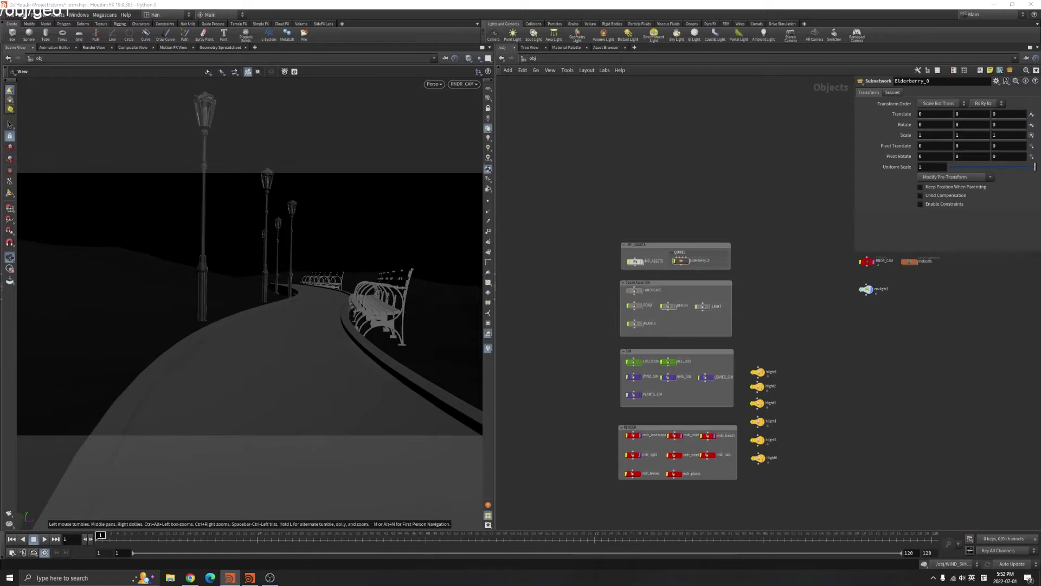
scroll(655, 354, up, 5)
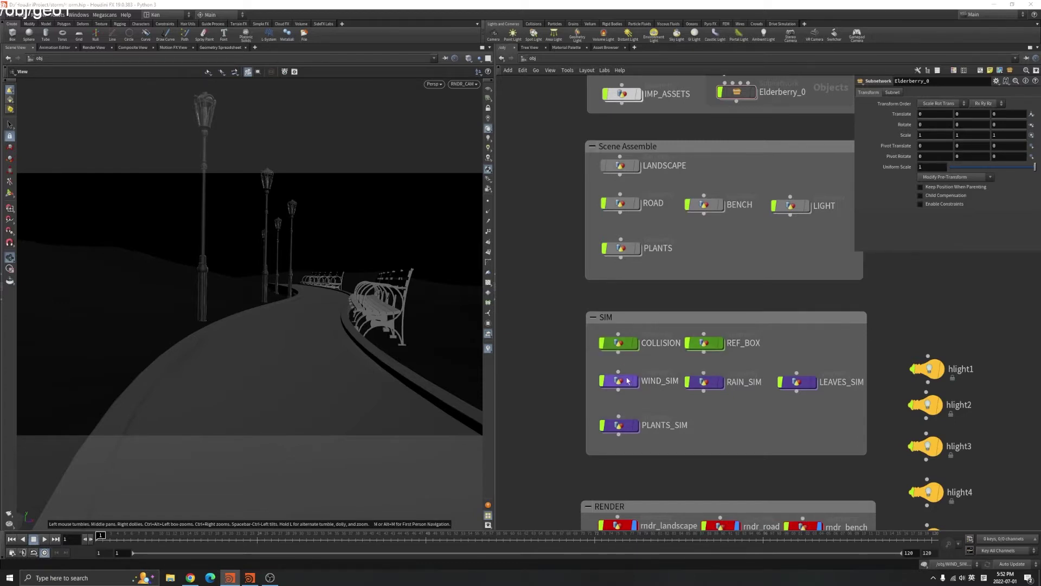
click(704, 343)
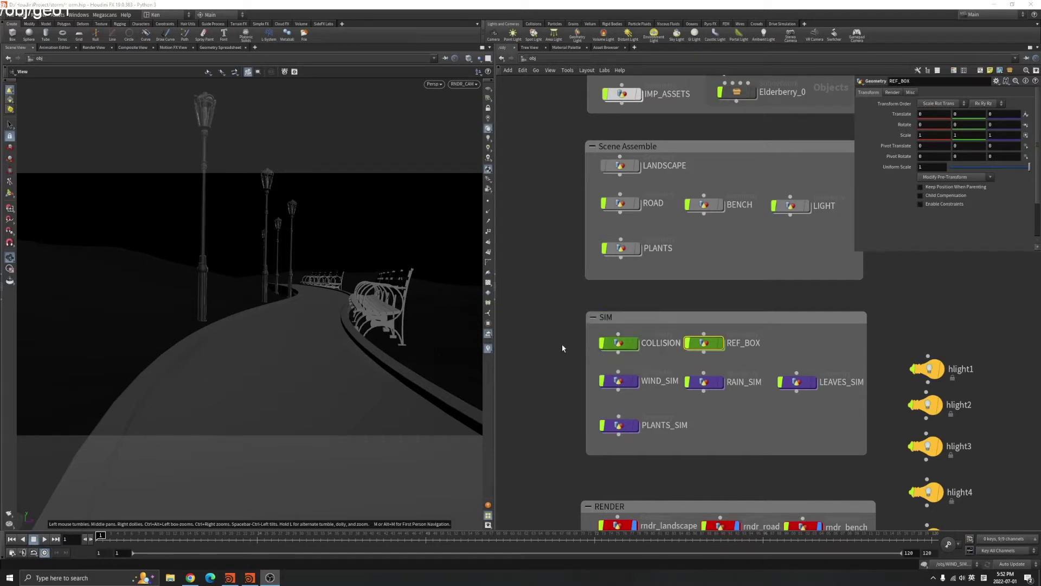
scroll(562, 348, down, 2)
scroll(380, 325, down, 5)
Tumble around the whole terrain and road, then return to the RNDR_CAM view
drag(380, 347, 298, 379)
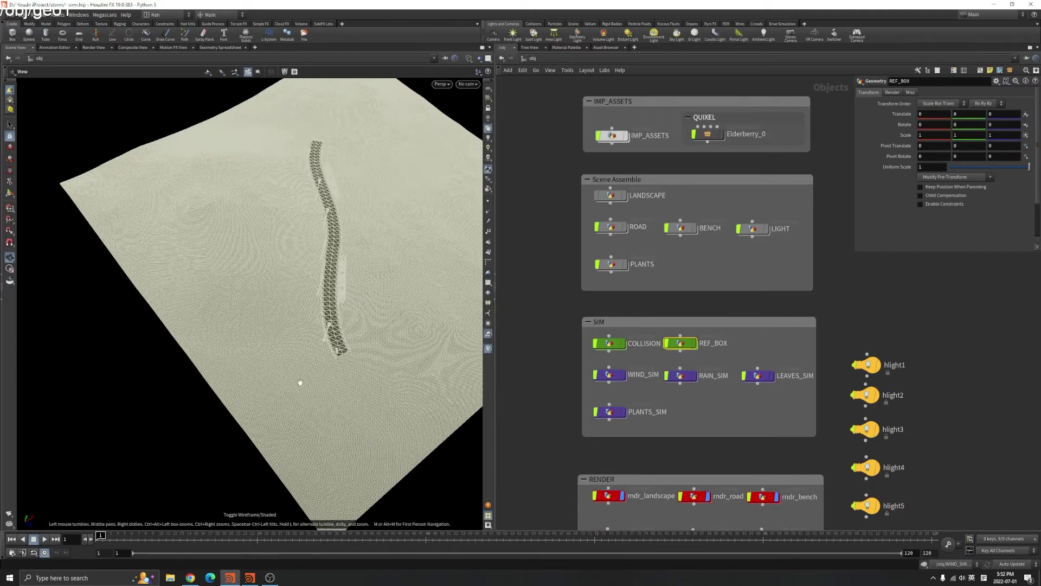
drag(316, 219, 454, 162)
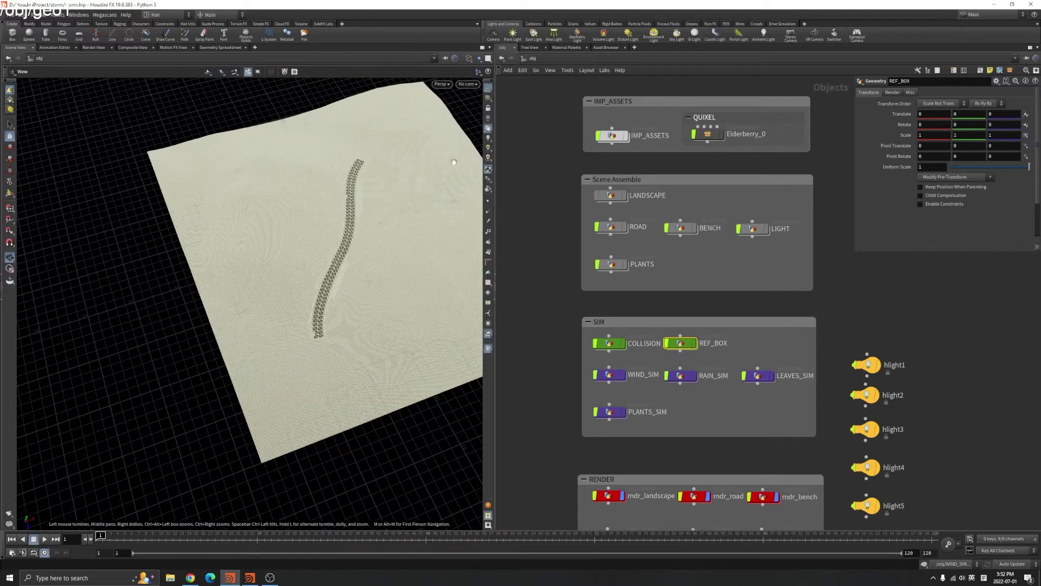
scroll(205, 268, up, 5)
scroll(288, 249, up, 5)
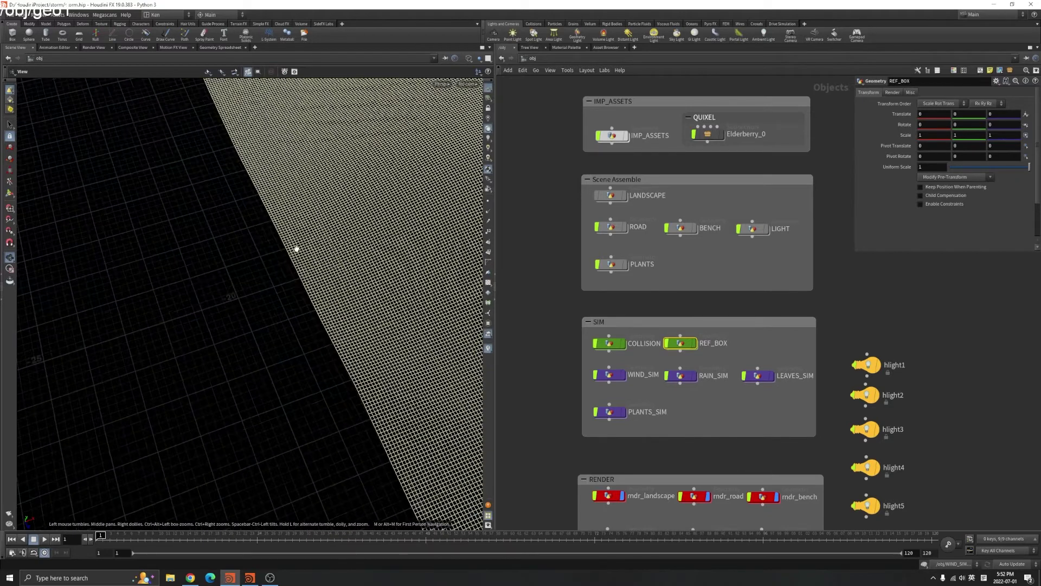
scroll(355, 271, down, 10)
drag(355, 271, 467, 297)
scroll(360, 283, up, 3)
scroll(365, 295, down, 2)
drag(379, 326, 461, 136)
click(468, 84)
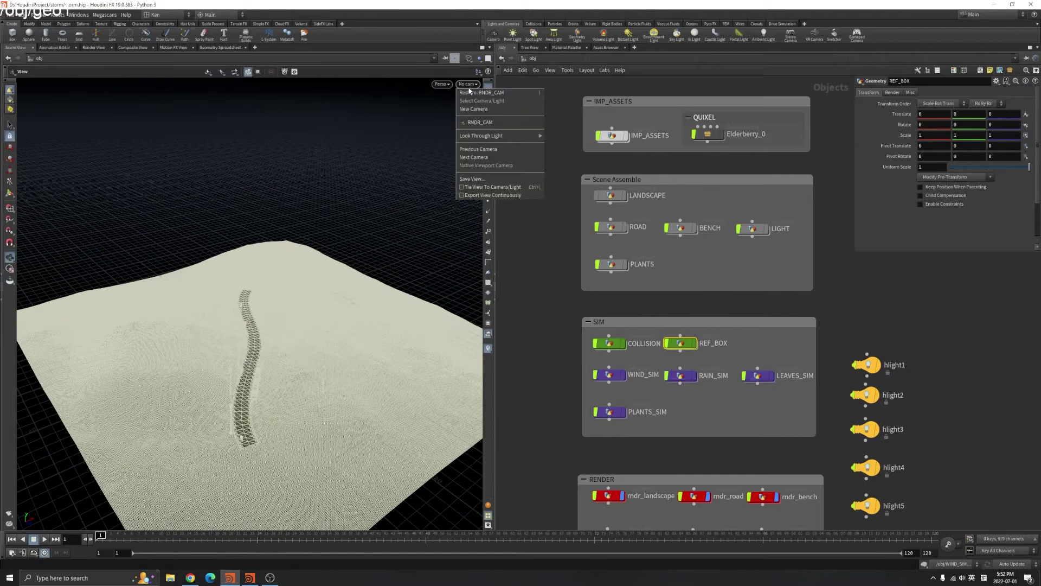
click(479, 122)
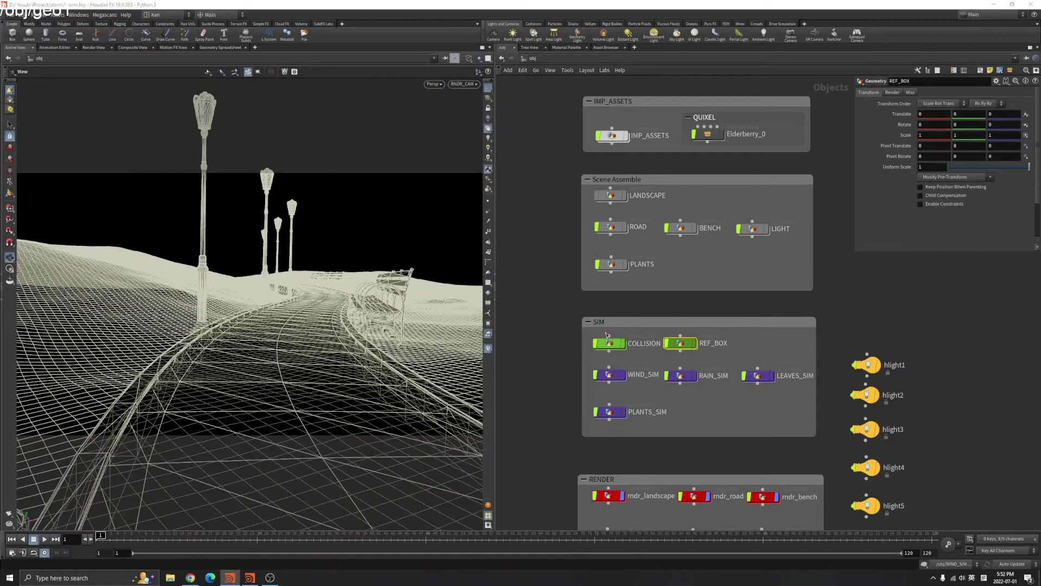
Enter WIND_SIM and display volumevisualization1's smoke, viewed from above
double_click(624, 375)
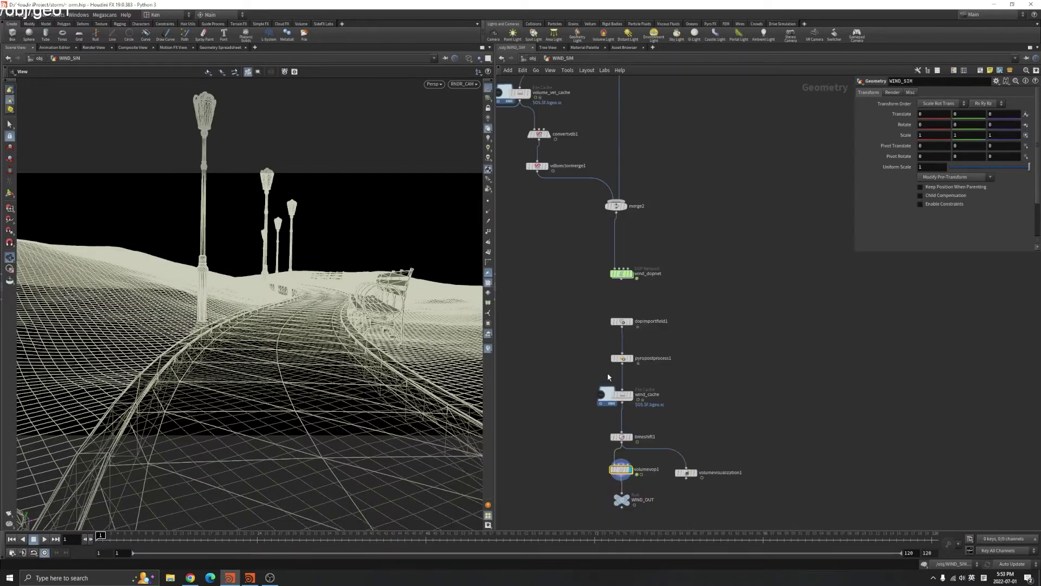
scroll(740, 356, down, 3)
scroll(300, 295, down, 2)
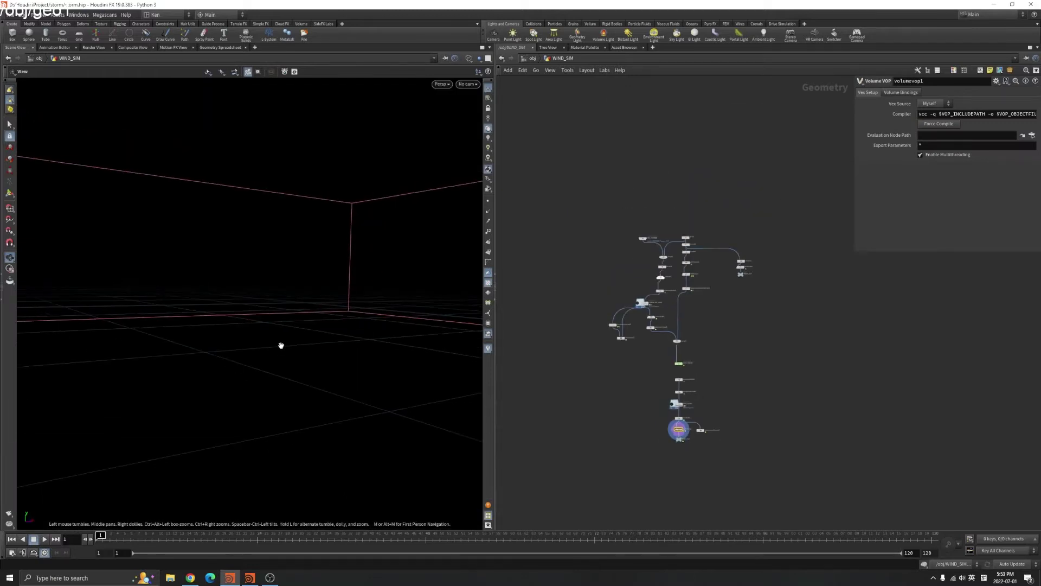
scroll(679, 220, up, 4)
scroll(714, 251, up, 3)
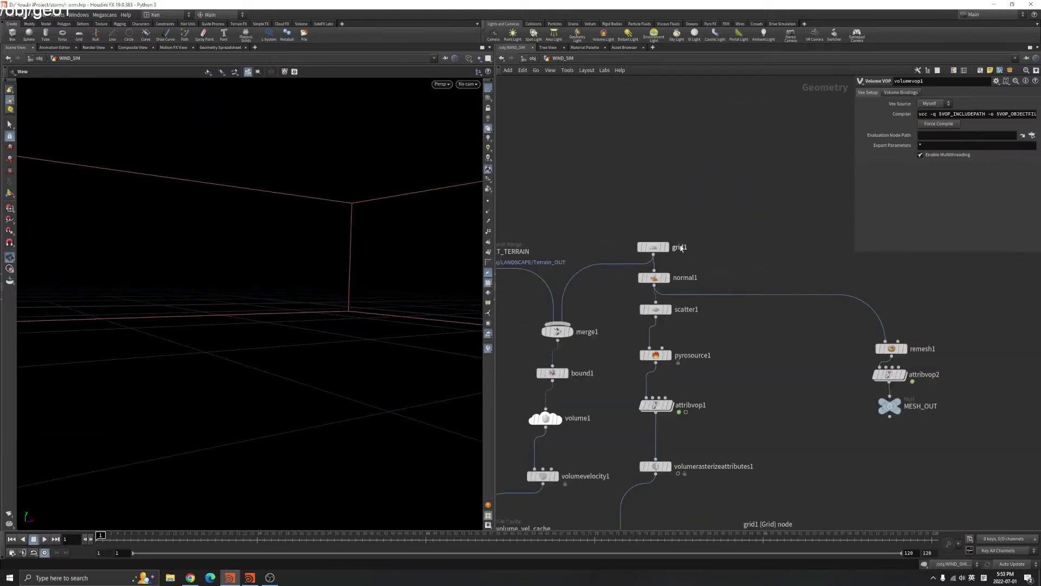
scroll(705, 380, down, 5)
scroll(671, 443, up, 5)
scroll(670, 441, up, 3)
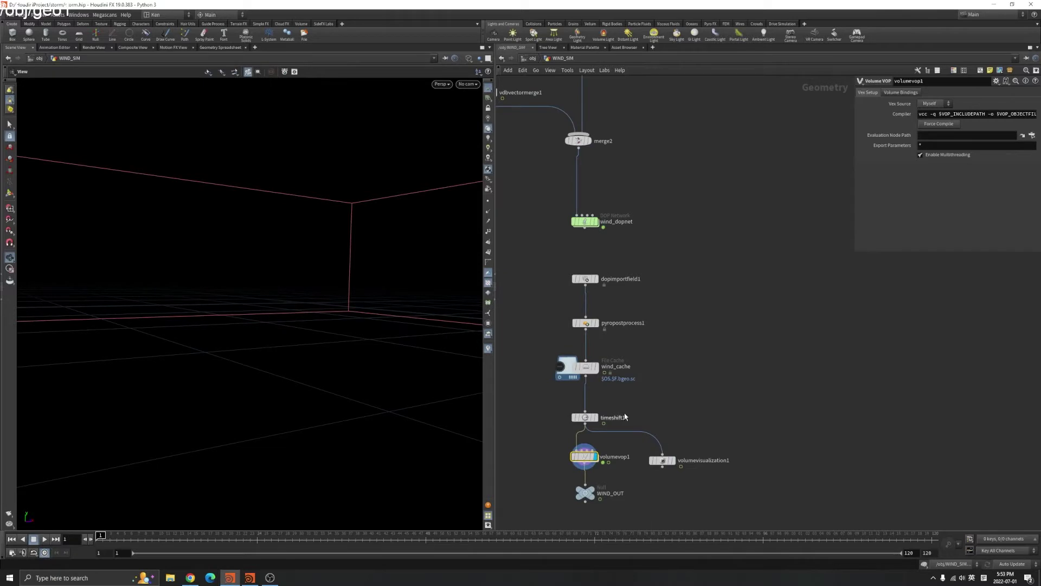
click(671, 460)
drag(298, 325, 391, 364)
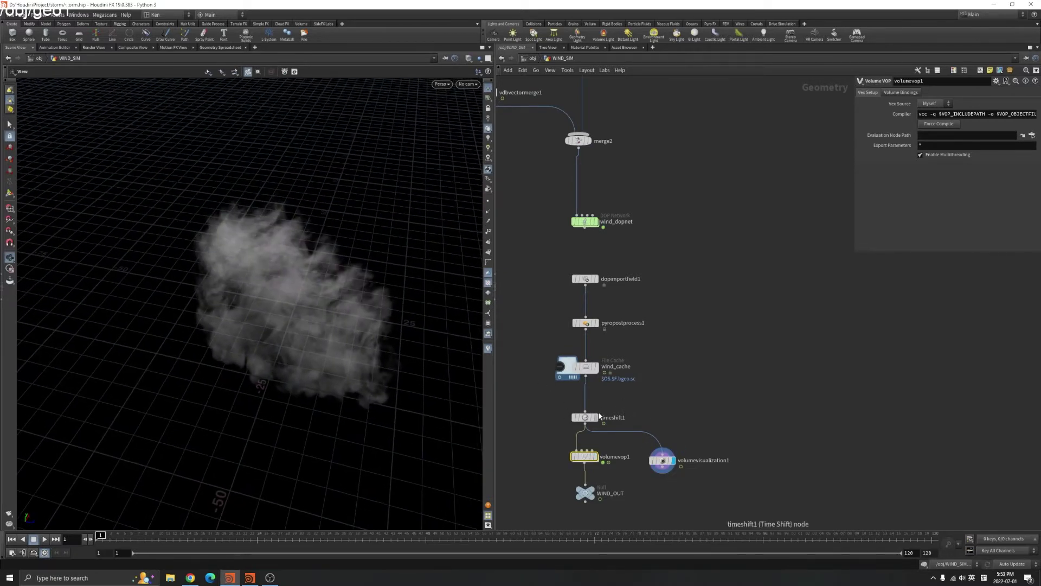
Display timeshift1's raw smoke and play the cached animation
click(597, 417)
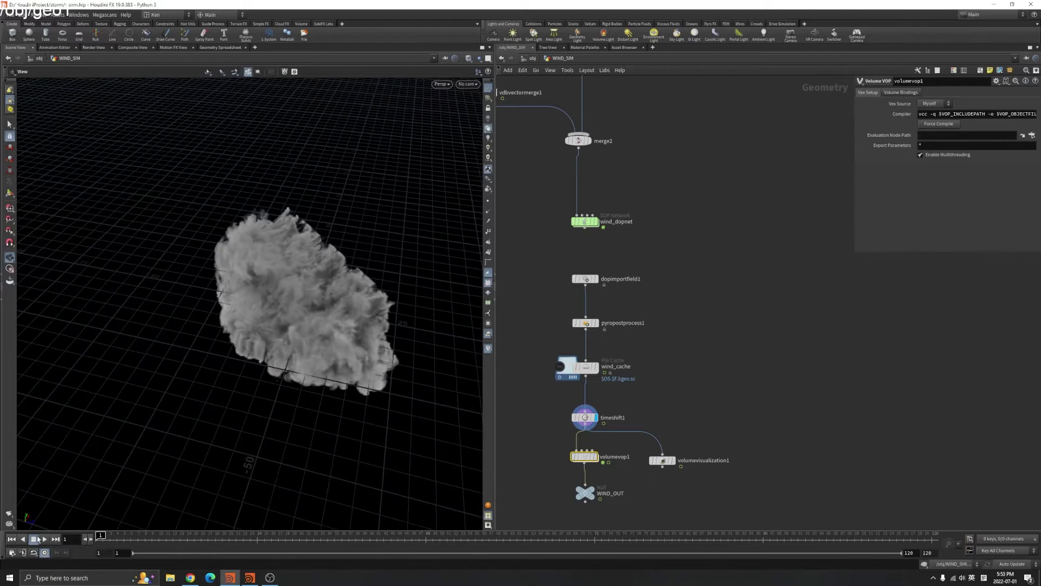
click(45, 539)
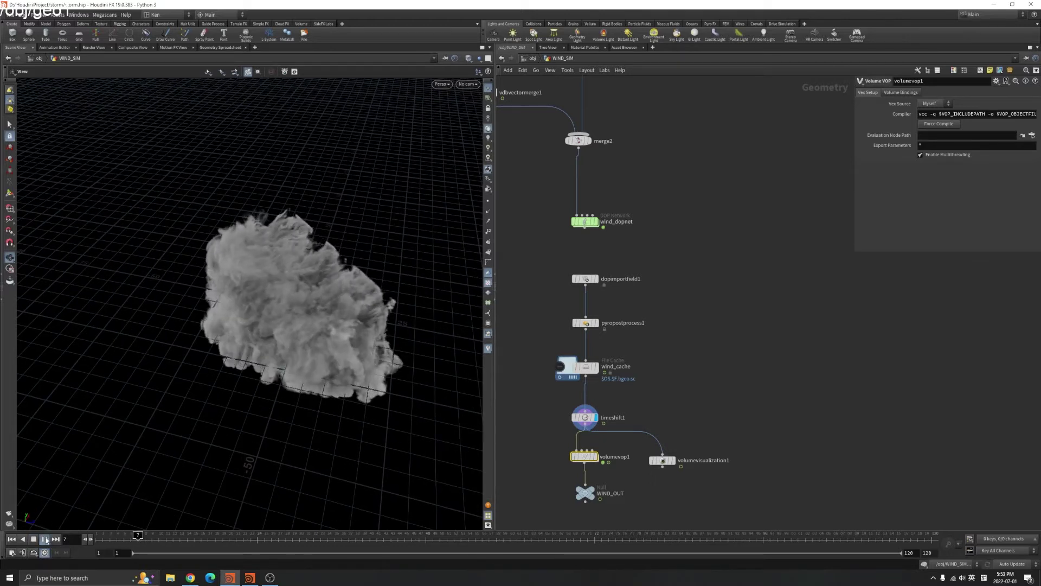
drag(232, 300, 345, 243)
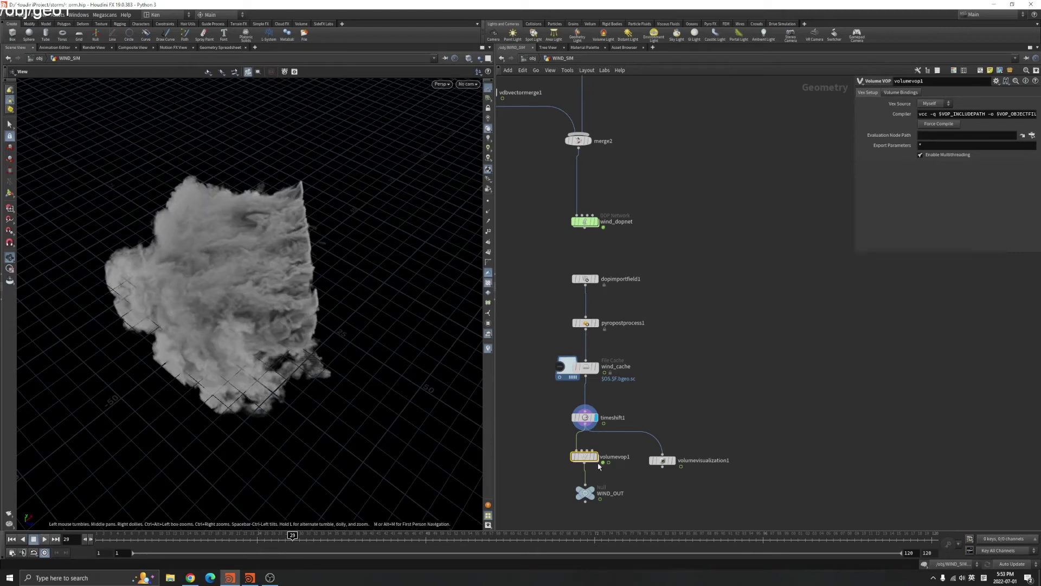
scroll(601, 458, up, 1)
Display volumevop1's density-scaled smoke through RNDR_CAM, then show the grid plane alone
click(597, 456)
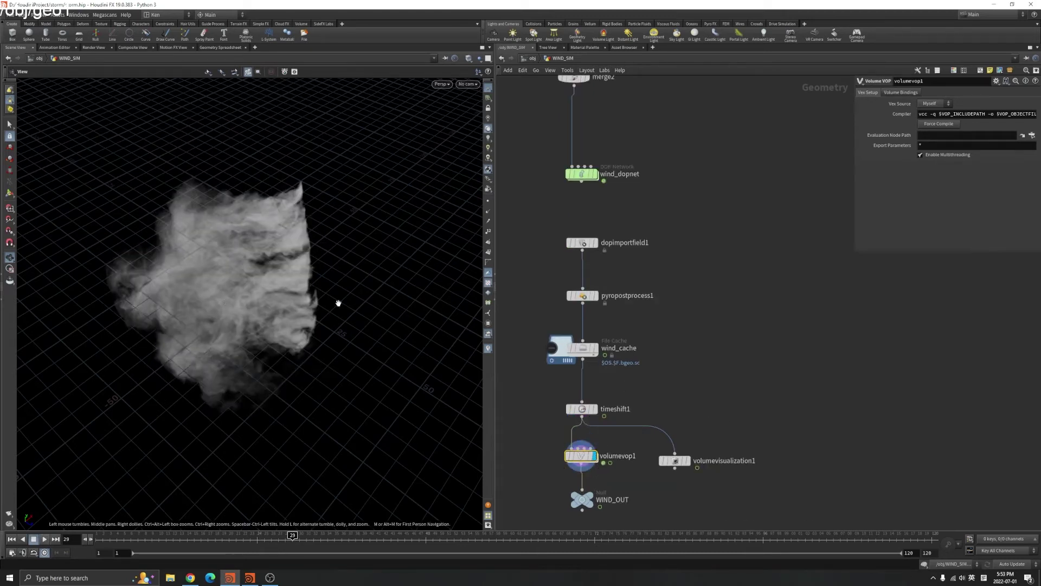
scroll(674, 360, down, 6)
scroll(641, 237, up, 3)
scroll(645, 267, up, 1)
click(468, 84)
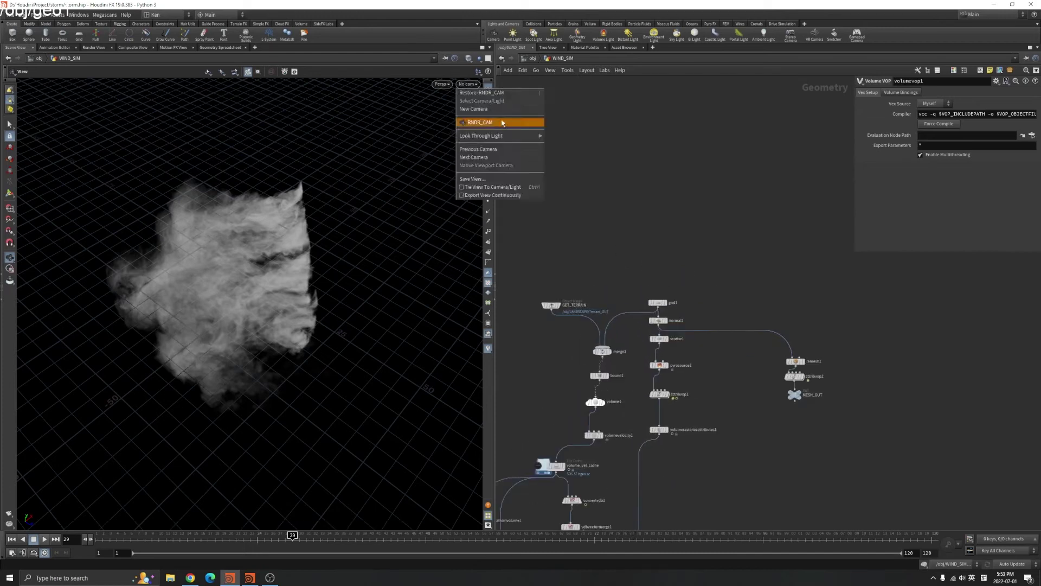
click(502, 123)
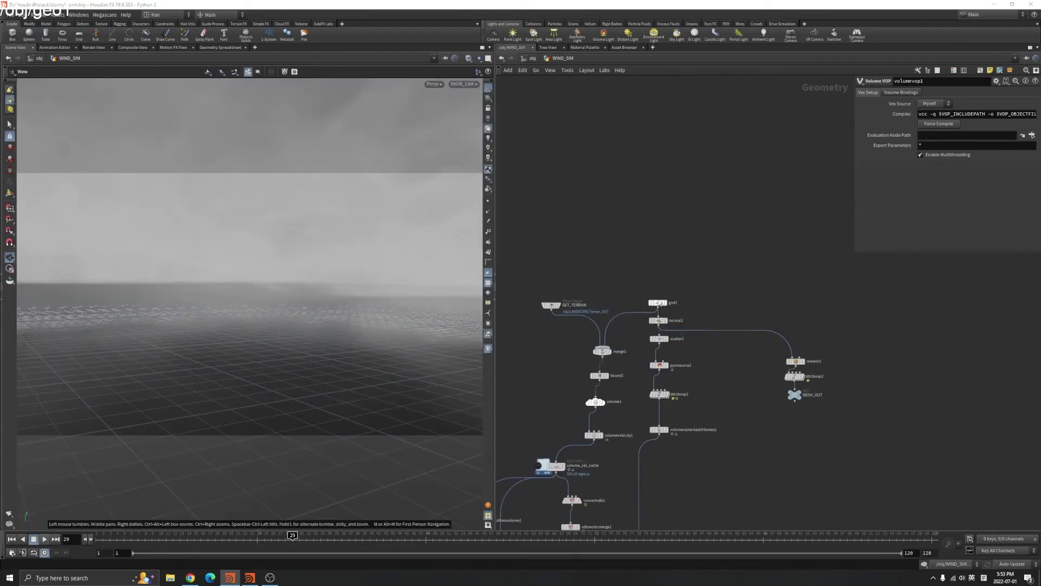
click(667, 304)
Select grid1, frame it and view the plane in wireframe
click(660, 302)
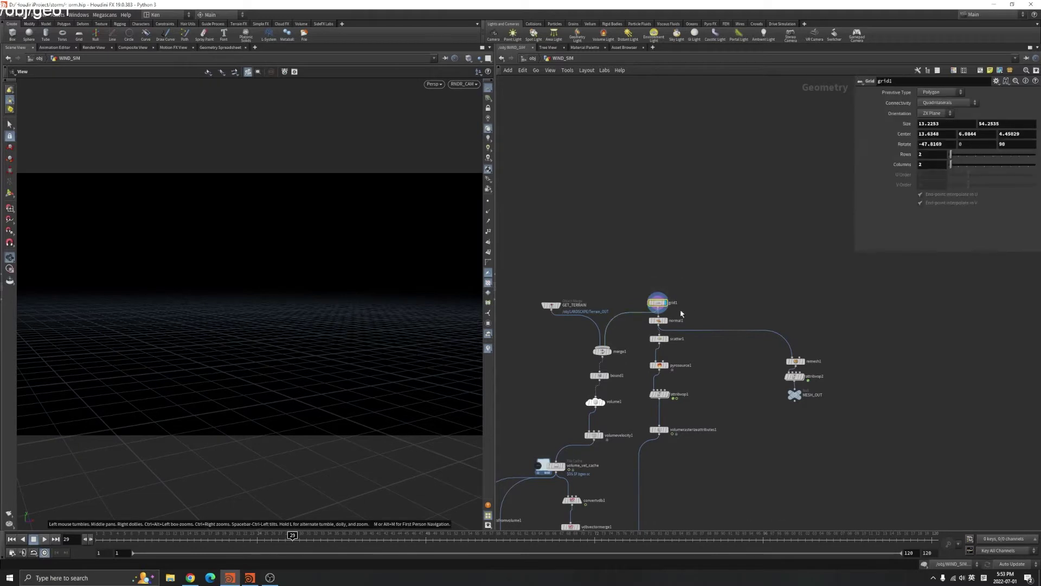
key(f)
drag(309, 306, 325, 330)
key(w)
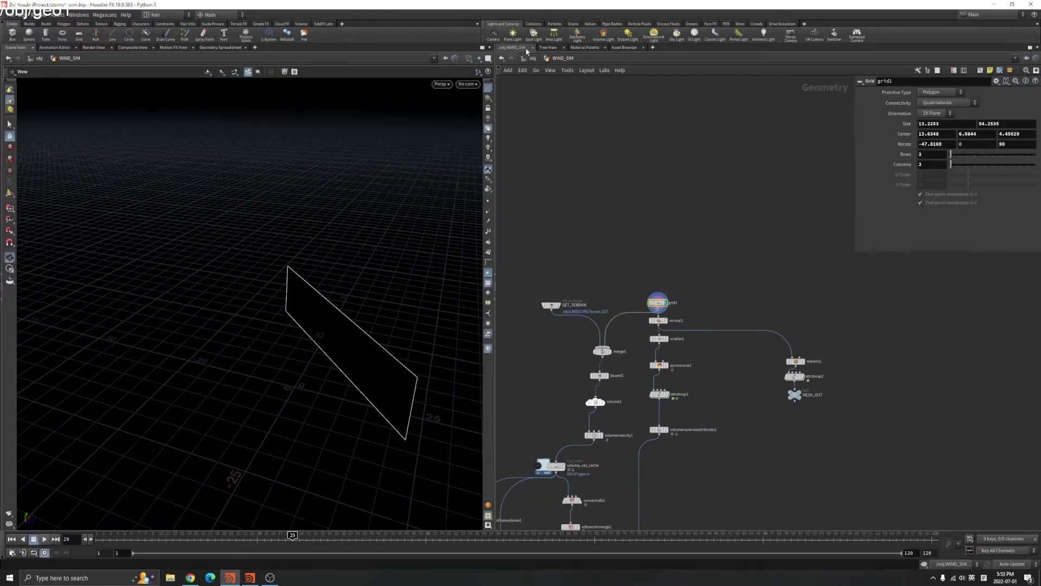
Show all scene objects alongside the grid, then return inside WIND_SIM
click(532, 59)
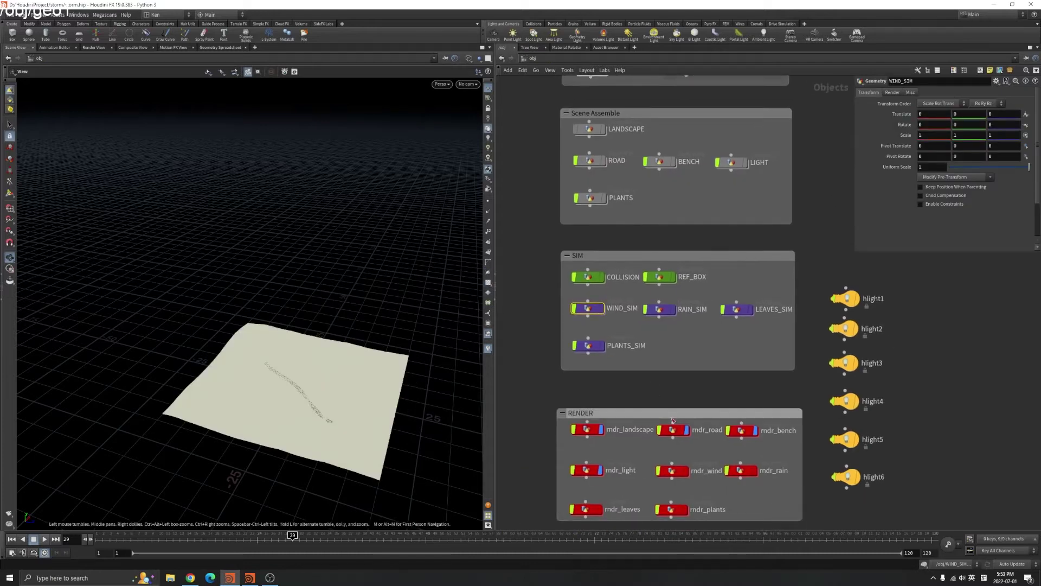
click(479, 58)
click(495, 69)
double_click(589, 307)
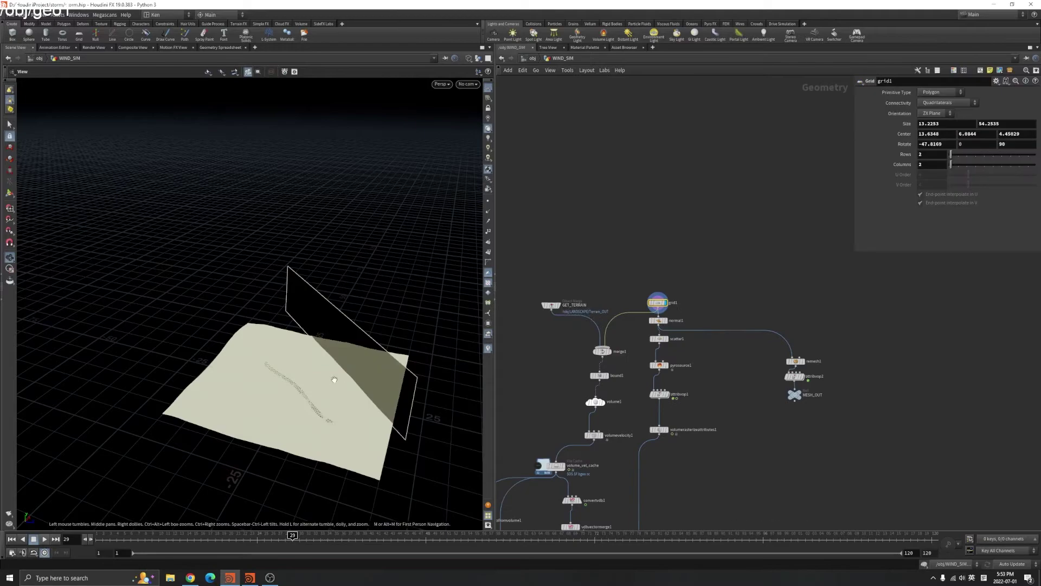
drag(293, 390, 317, 413)
scroll(347, 369, up, 5)
scroll(348, 368, up, 5)
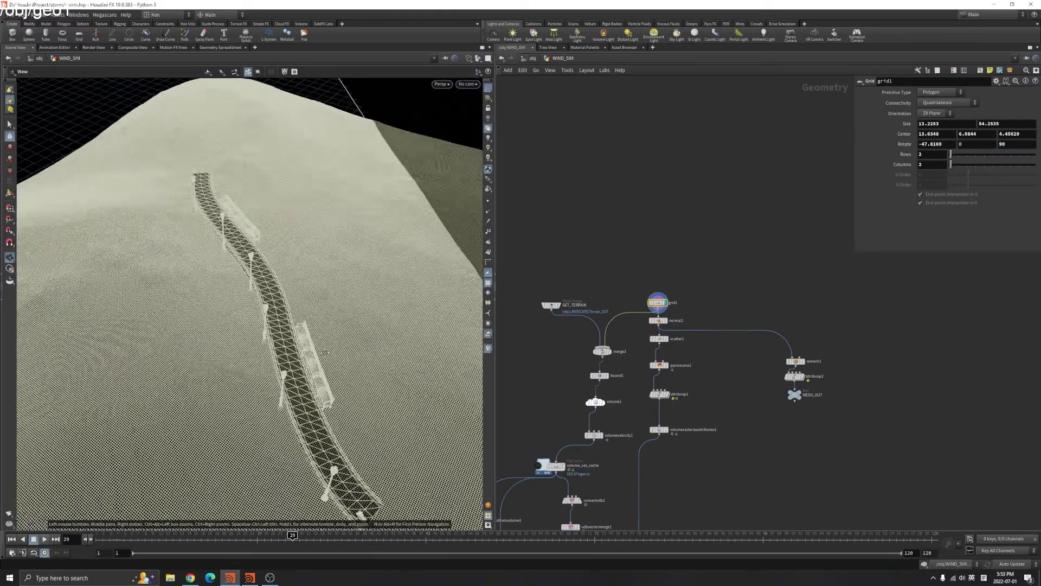
View through RNDR_CAM and orbit over the terrain strip, toggling wireframe display
click(468, 84)
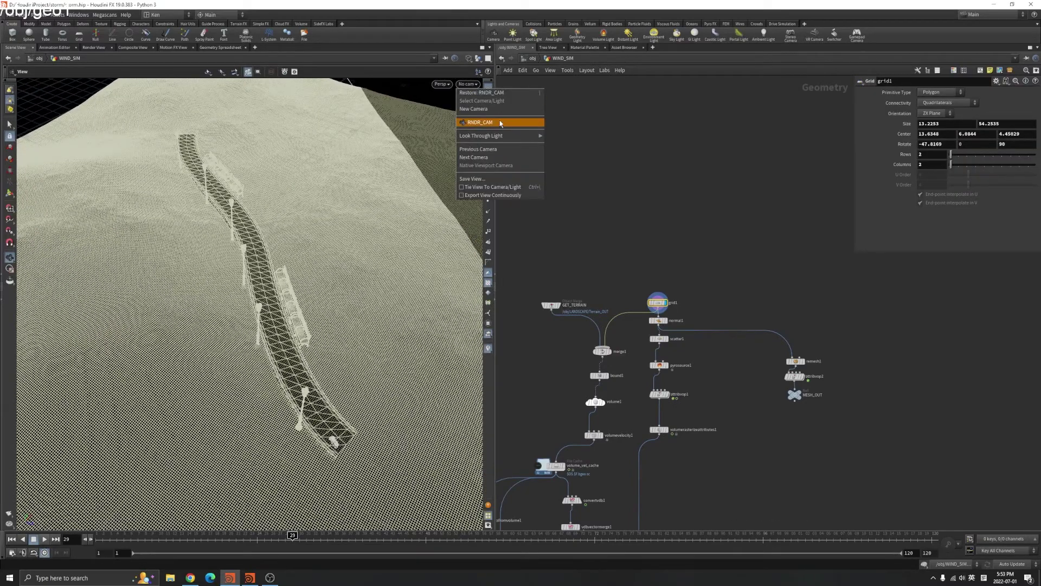
click(480, 123)
scroll(341, 285, down, 10)
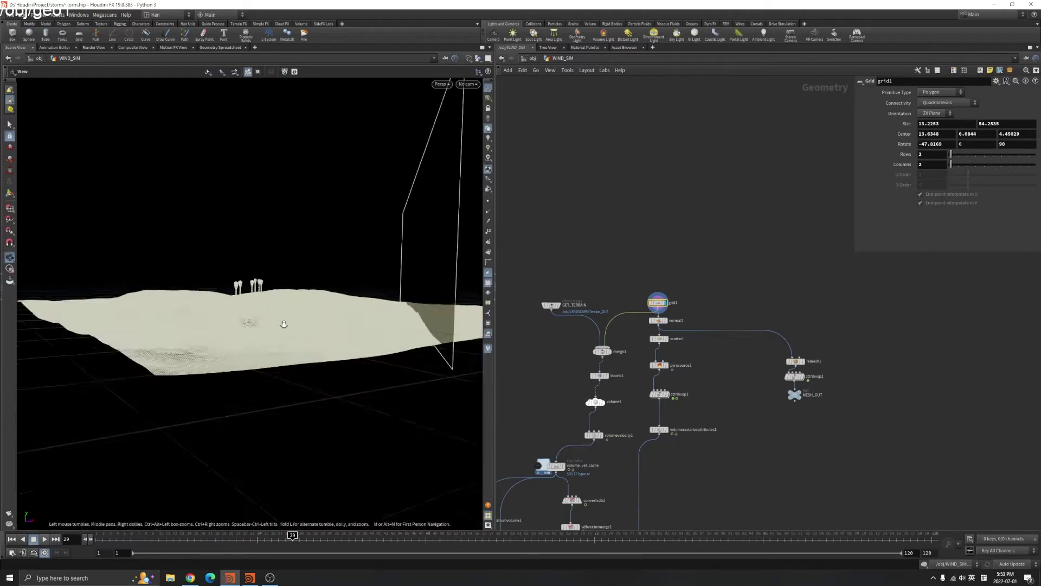
drag(365, 283, 372, 145)
scroll(372, 144, down, 6)
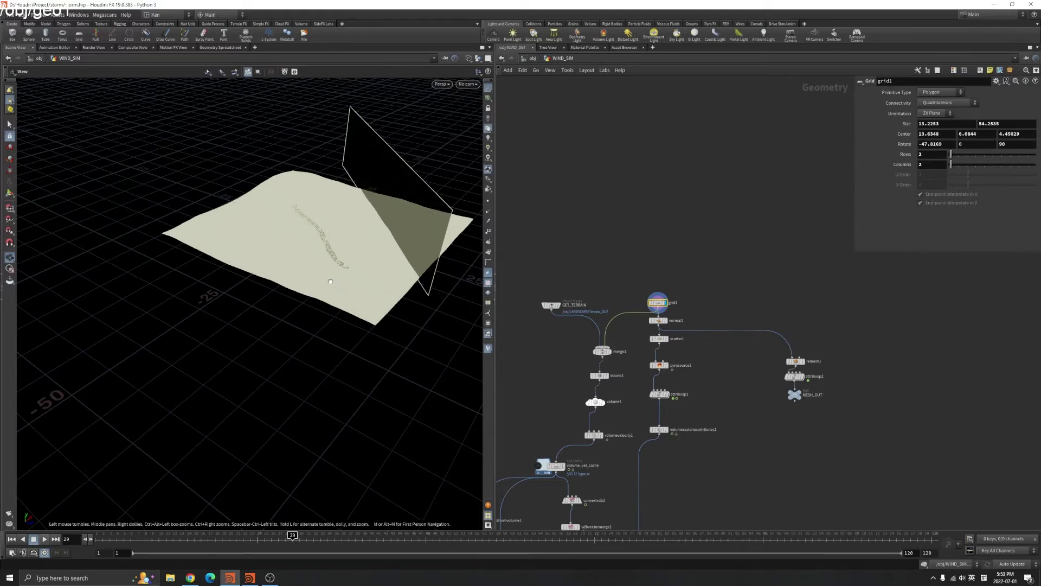
drag(316, 272, 350, 271)
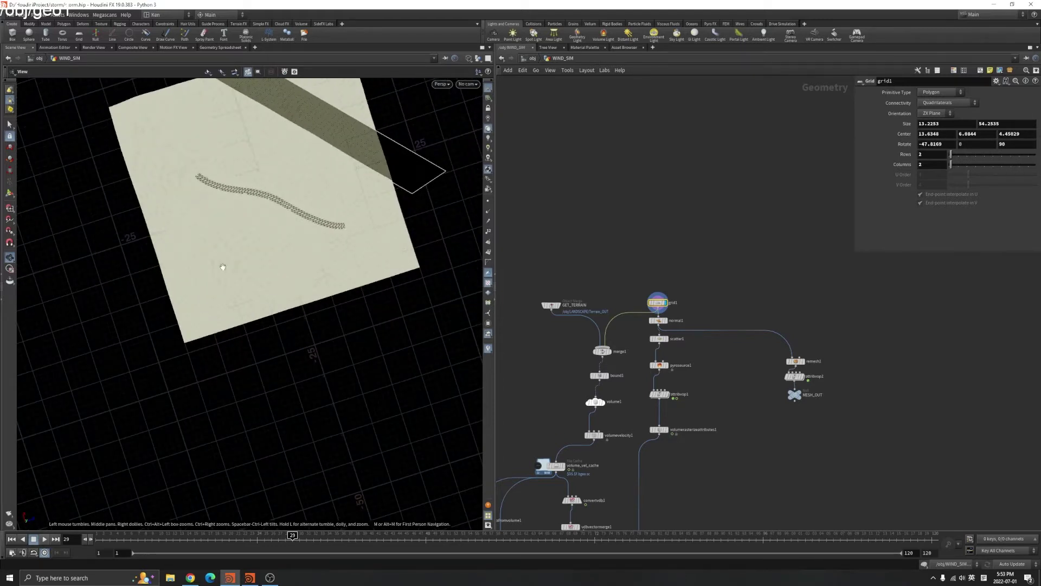
key(w)
mouse_move(309, 186)
mouse_down()
mouse_move(347, 107)
mouse_move(280, 271)
mouse_move(307, 281)
mouse_move(302, 291)
mouse_move(158, 283)
mouse_move(236, 202)
mouse_move(270, 372)
mouse_move(399, 314)
mouse_move(282, 323)
mouse_move(350, 336)
mouse_up()
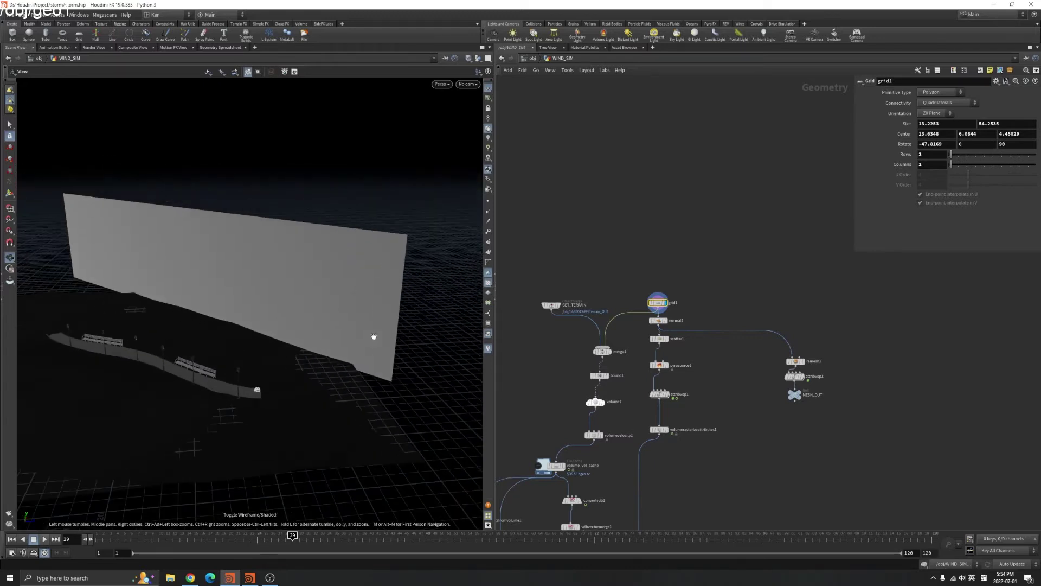
scroll(673, 327, up, 5)
Display scatter1's scattered point wall and inspect it with the terrain shaded
drag(714, 329, 573, 303)
middle_drag(576, 407, 577, 369)
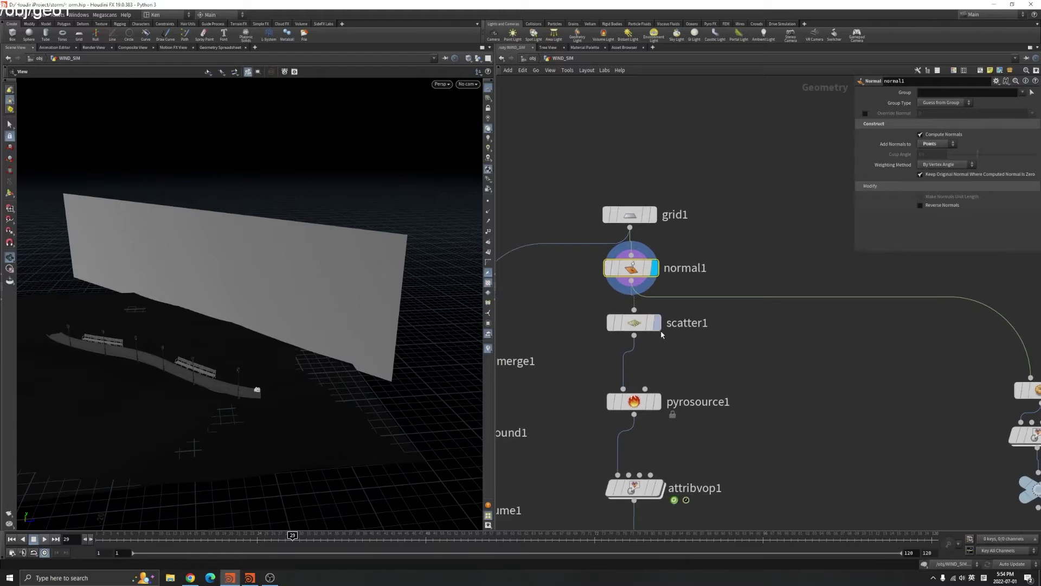
click(657, 323)
click(633, 322)
mouse_move(255, 279)
mouse_down()
mouse_move(266, 279)
mouse_move(243, 283)
mouse_up()
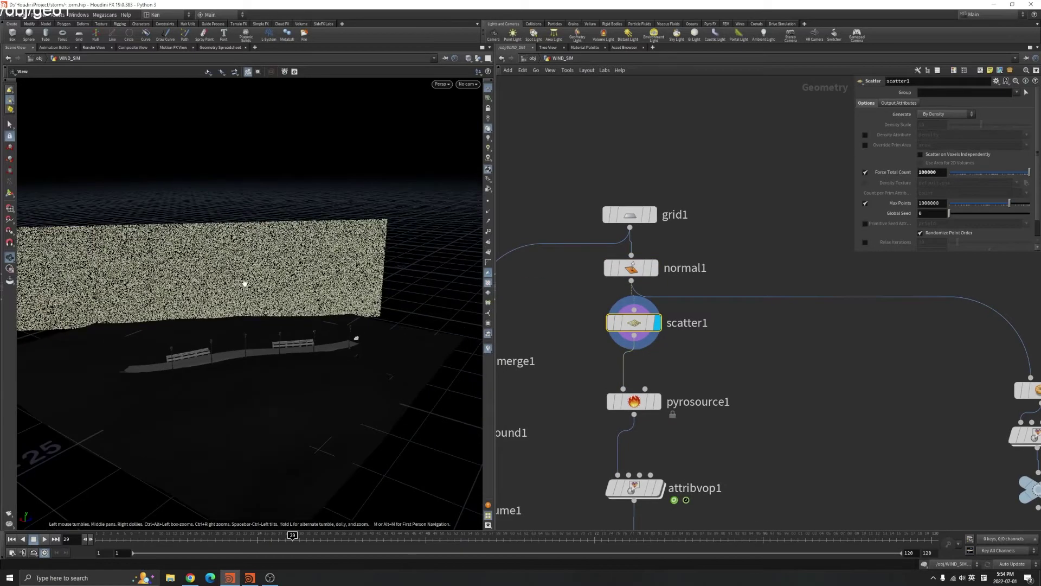
scroll(734, 336, down, 2)
mouse_move(348, 282)
mouse_down()
mouse_move(336, 272)
mouse_move(342, 255)
mouse_up()
scroll(344, 241, up, 3)
key(w)
key(w)
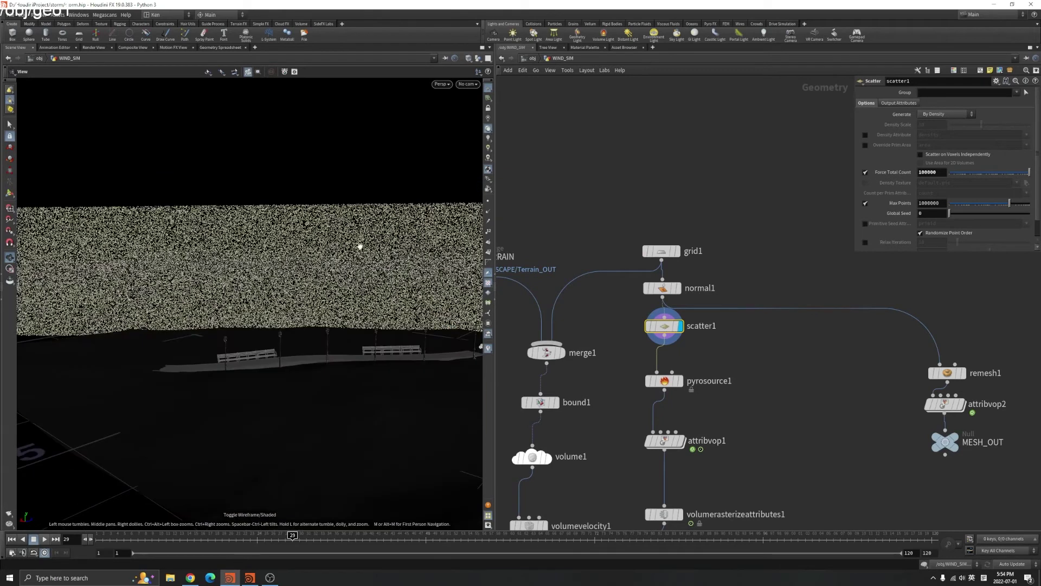
Display pyrosource1 with Density as its source attribute and check its node info
click(663, 381)
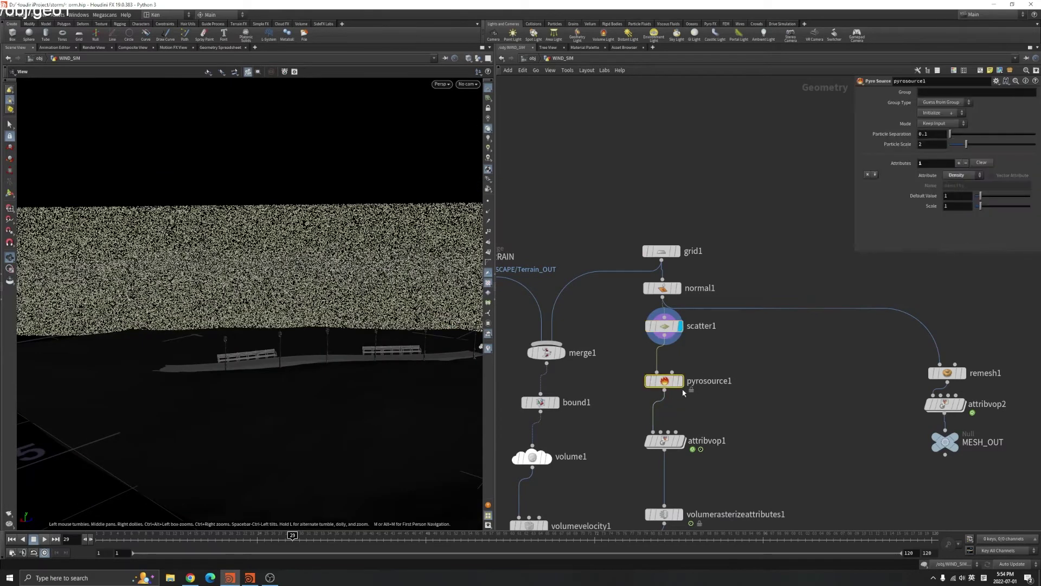
click(680, 381)
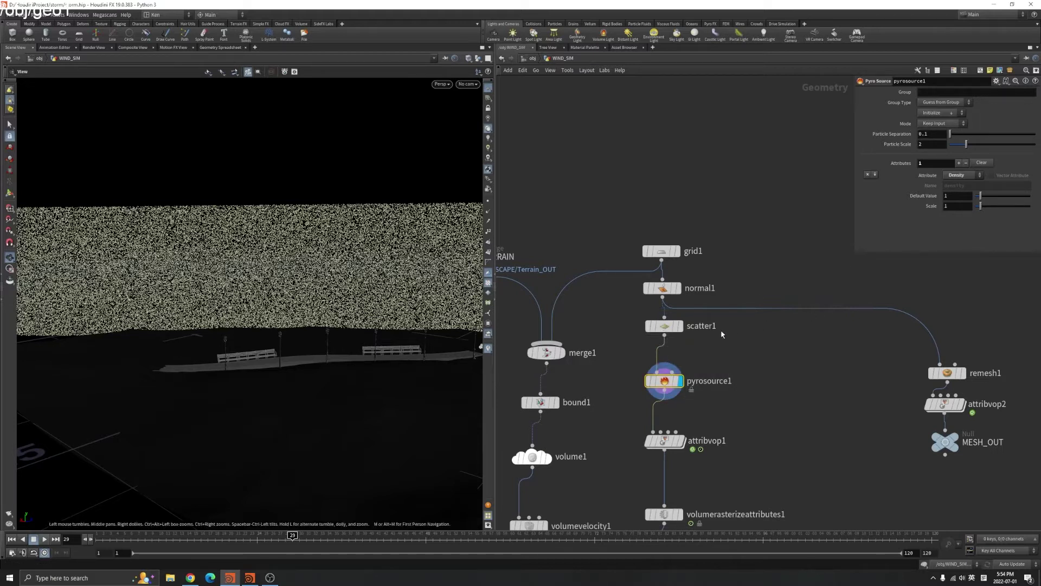
drag(667, 339, 667, 336)
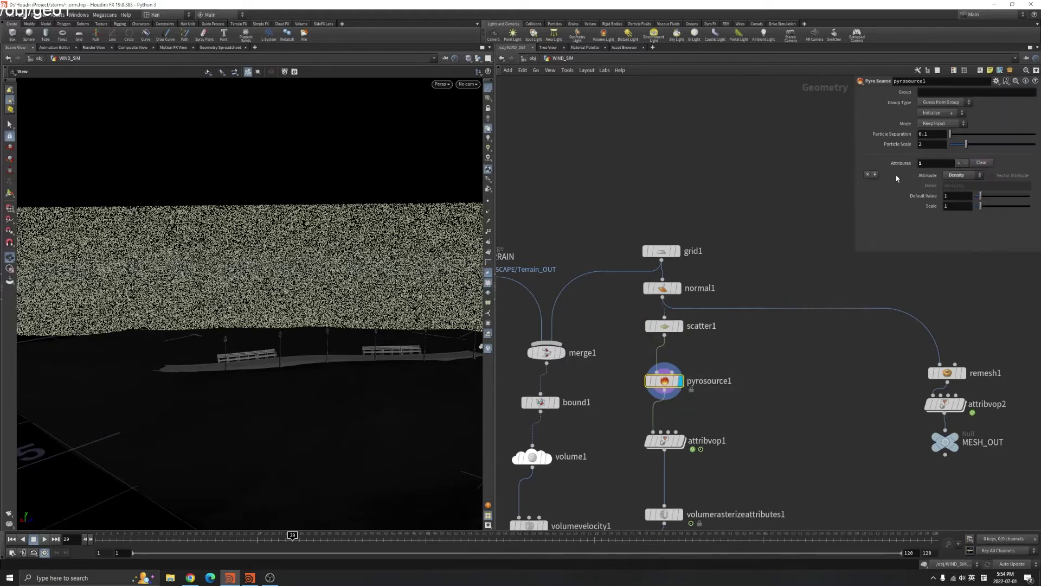
click(963, 175)
click(963, 175)
scroll(670, 382, up, 1)
click(632, 384)
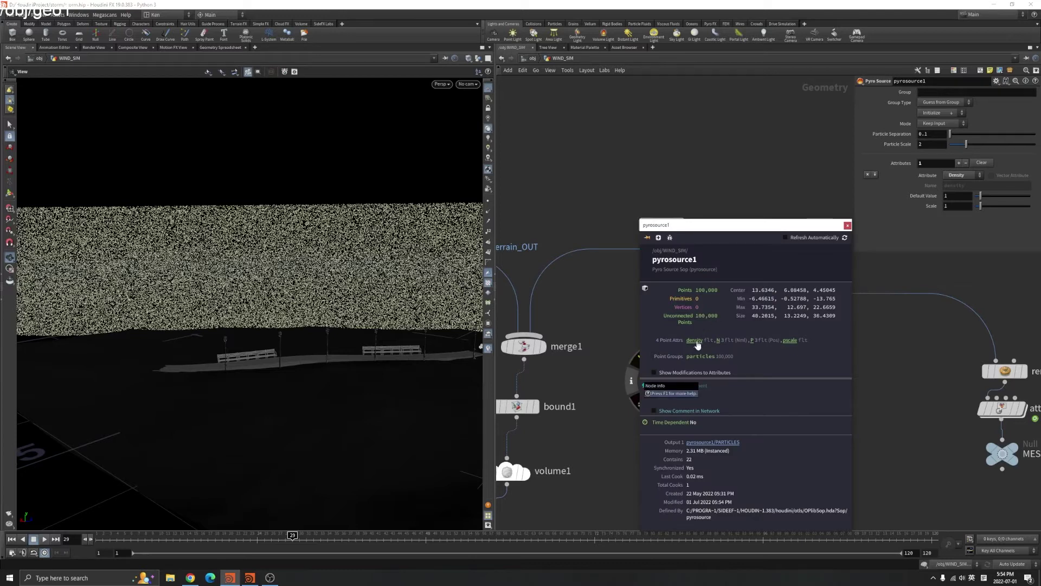
click(847, 225)
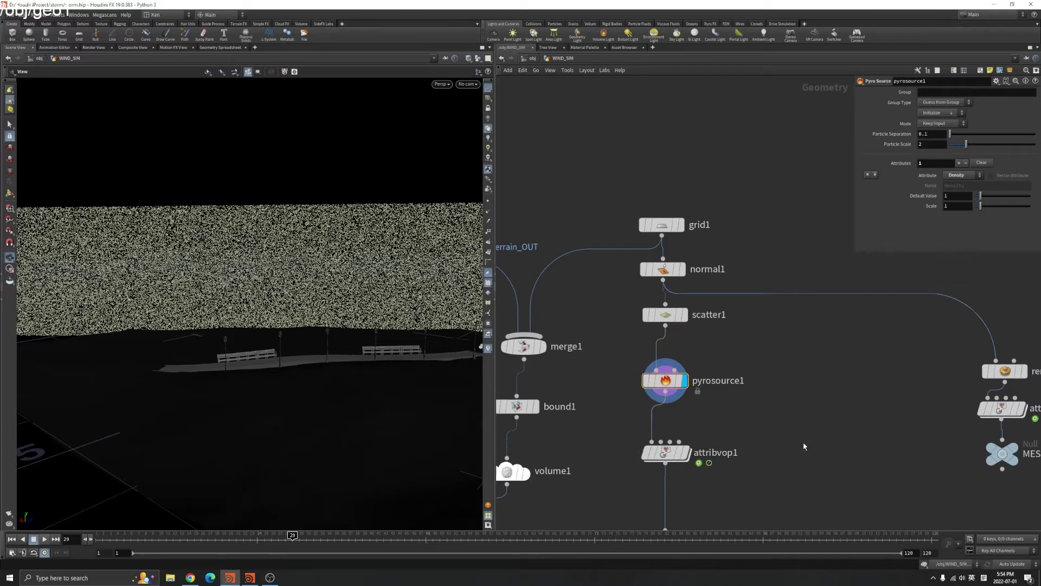
Display attribvop1's noise-shaped density clouds and compare them with the plain point display
middle_drag(805, 443, 798, 384)
key(space+h)
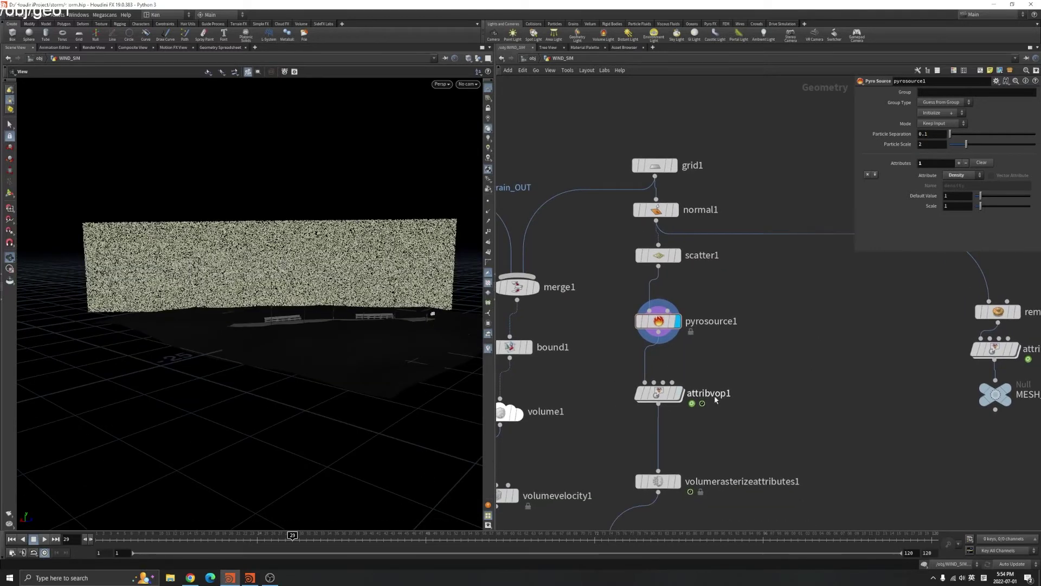
click(678, 392)
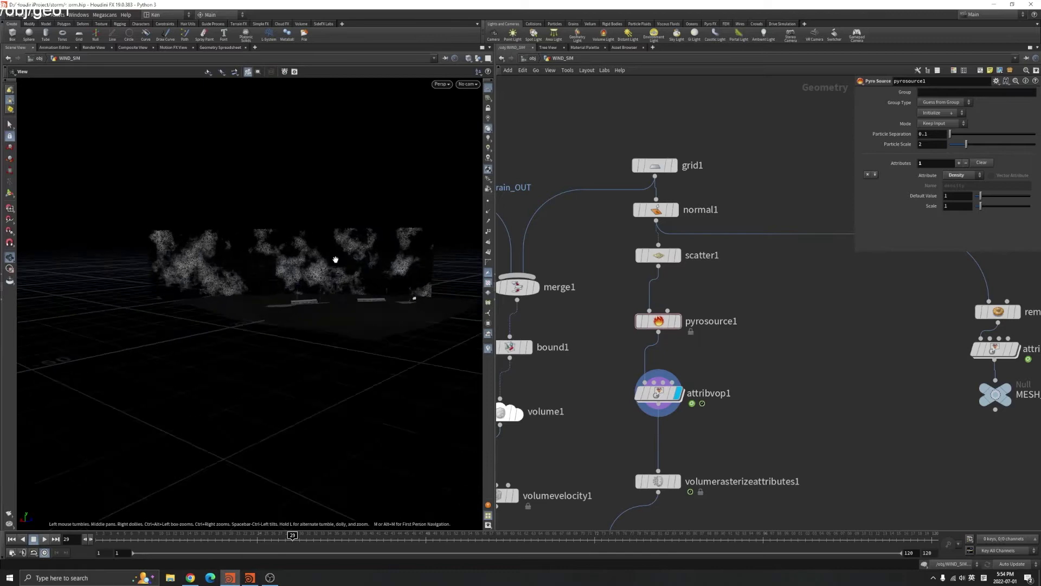
drag(349, 242, 488, 173)
click(488, 204)
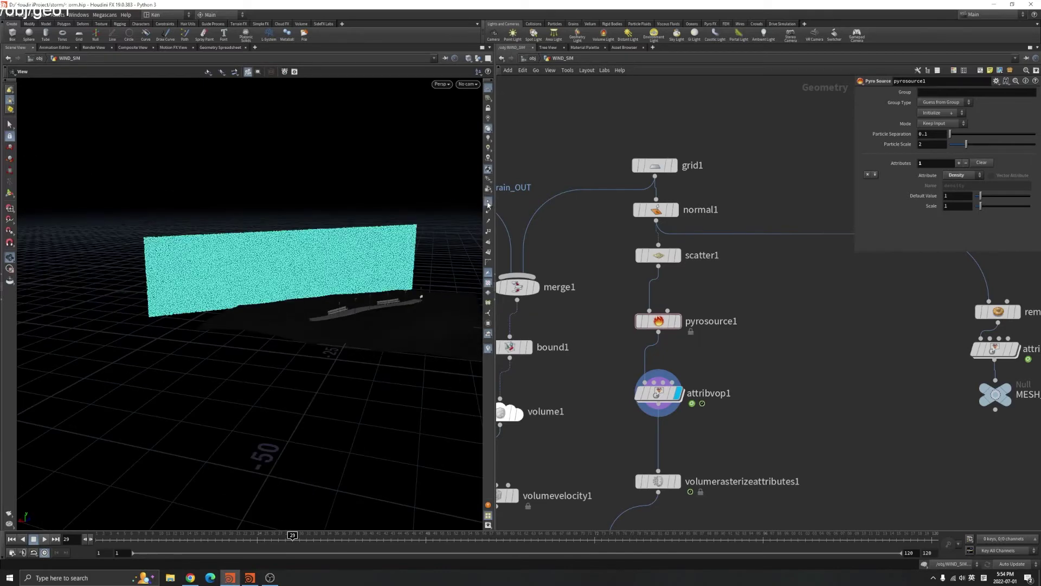
drag(302, 264, 441, 198)
click(488, 201)
drag(275, 251, 270, 275)
click(658, 393)
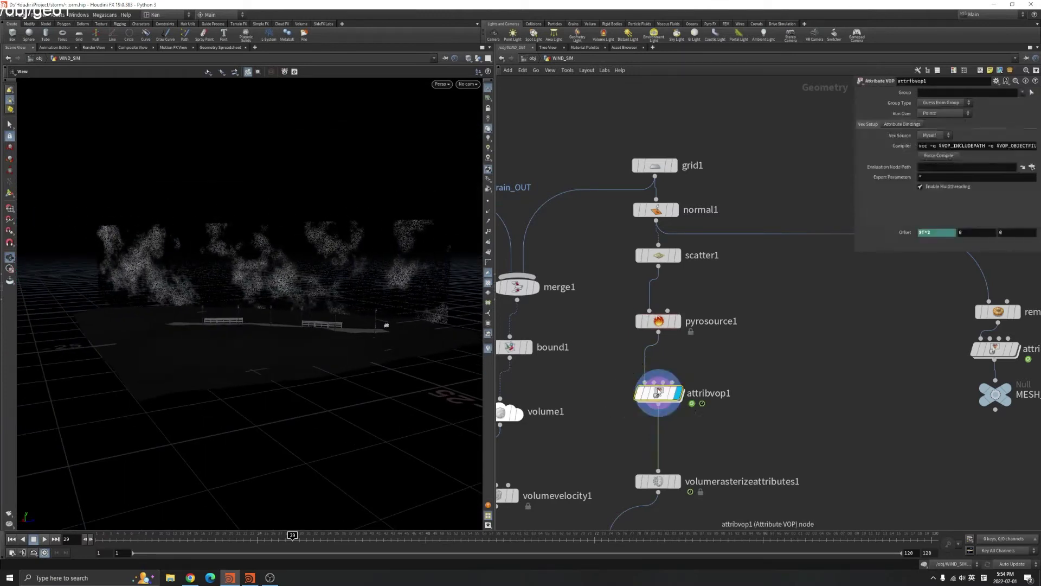
double_click(658, 392)
click(633, 333)
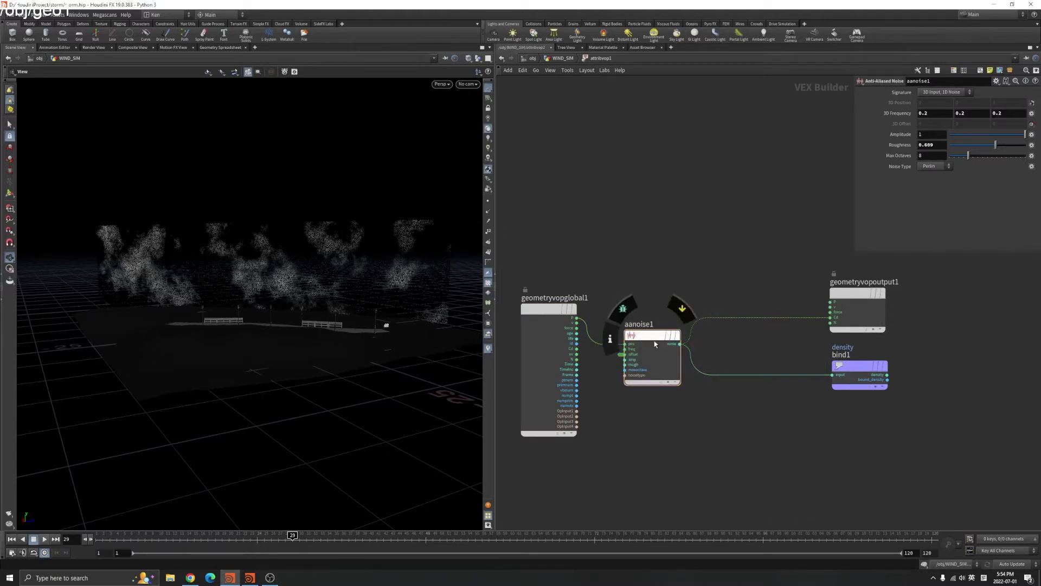
drag(859, 300, 864, 298)
drag(850, 371, 852, 371)
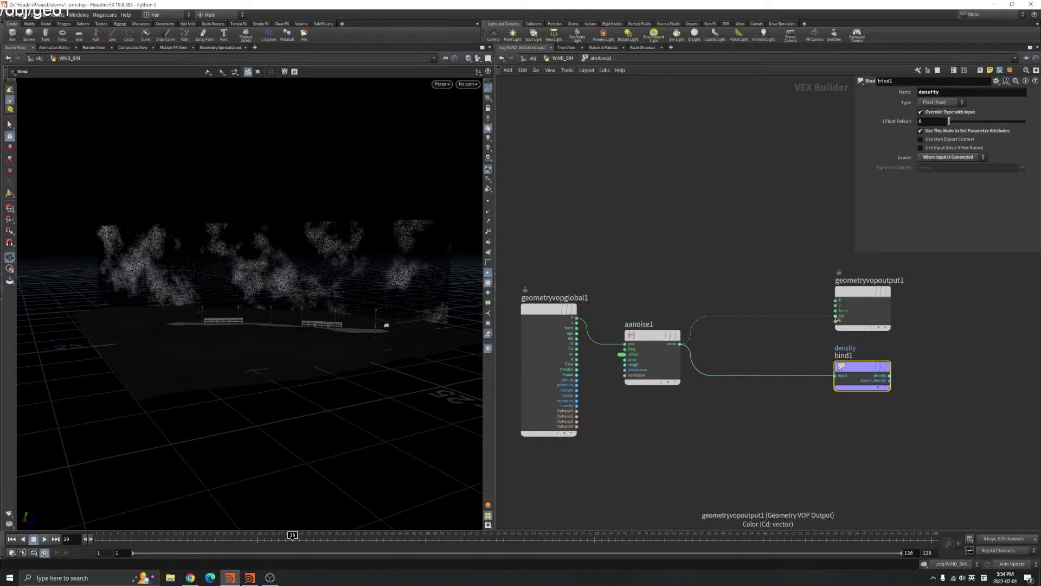
click(633, 353)
scroll(633, 354, up, 5)
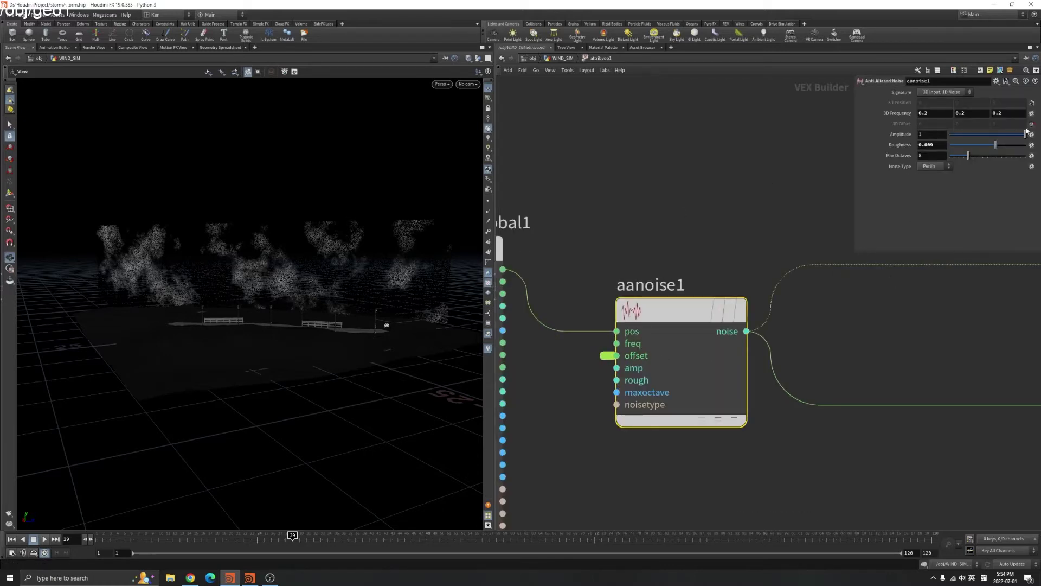
click(1031, 114)
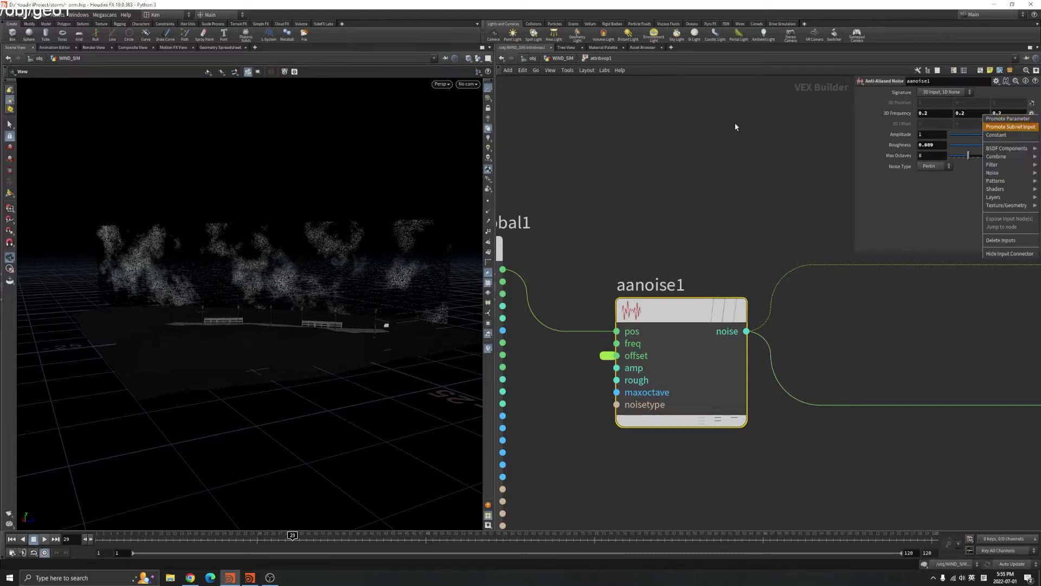
click(754, 152)
click(555, 59)
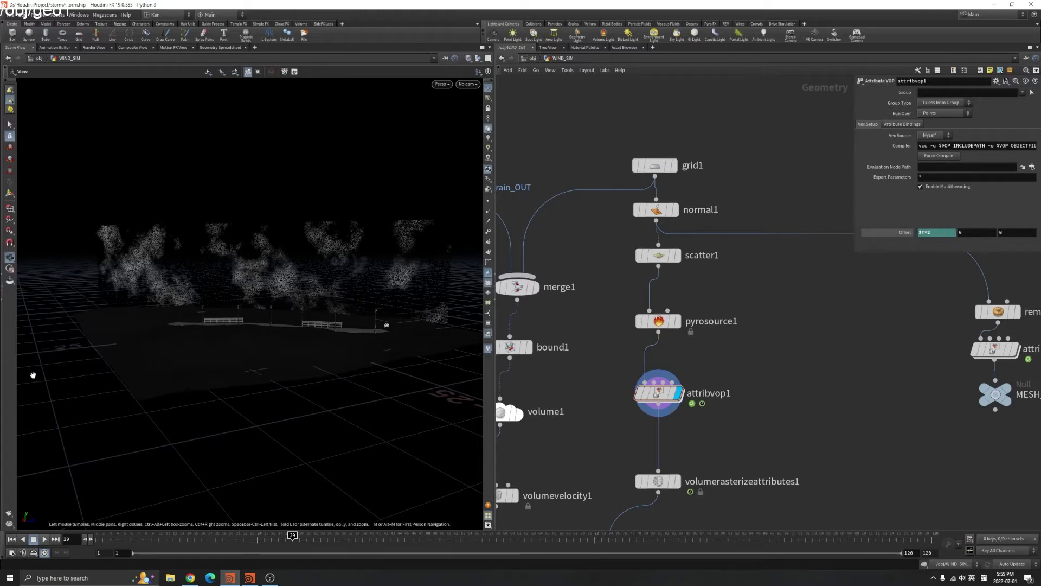
Play the timeline, check attribvop1's Offset expression and value, and watch the clouds drift
click(43, 539)
click(898, 233)
click(899, 233)
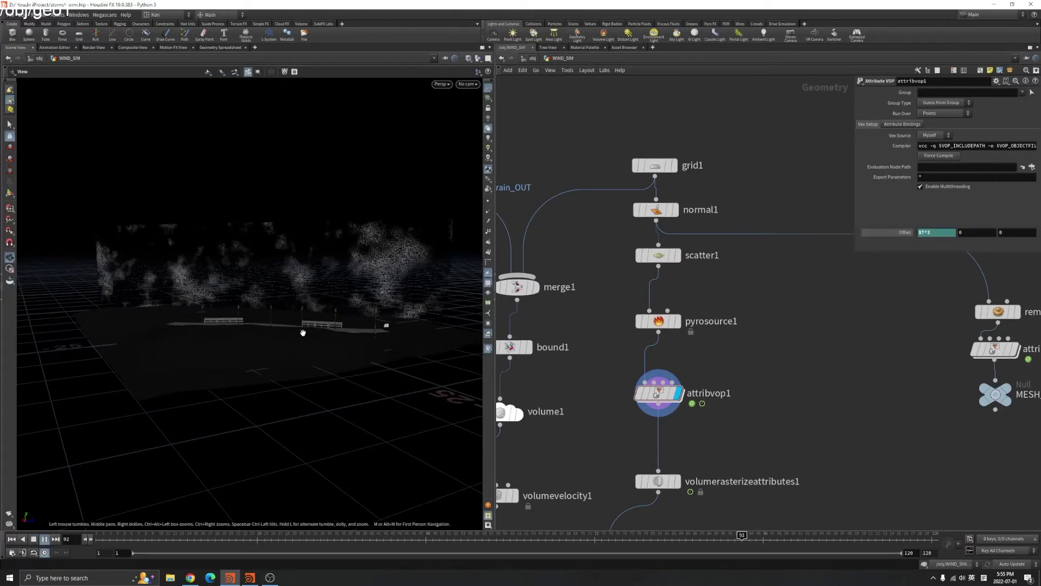
drag(309, 283, 315, 268)
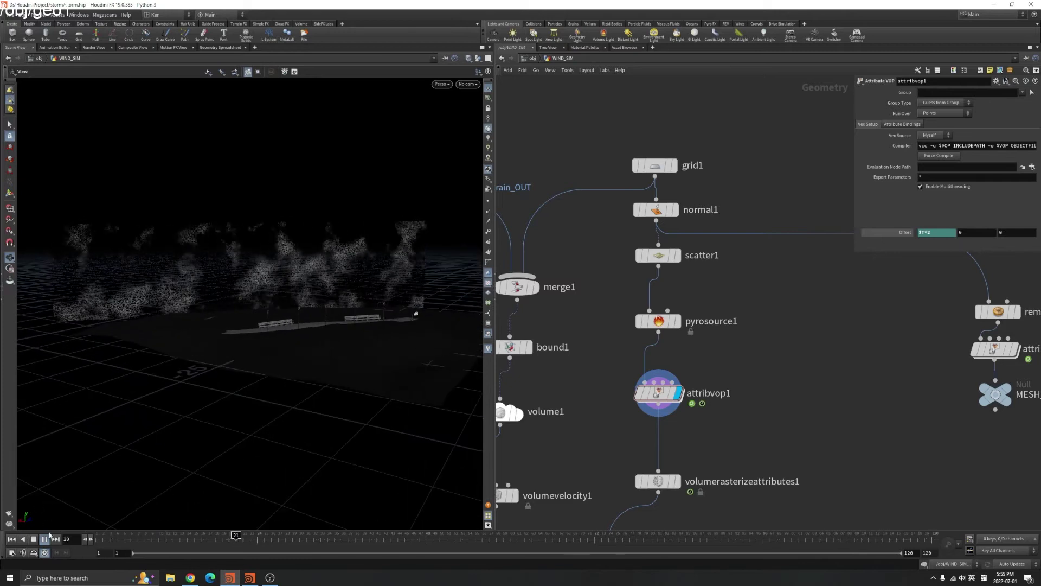
drag(270, 351, 266, 319)
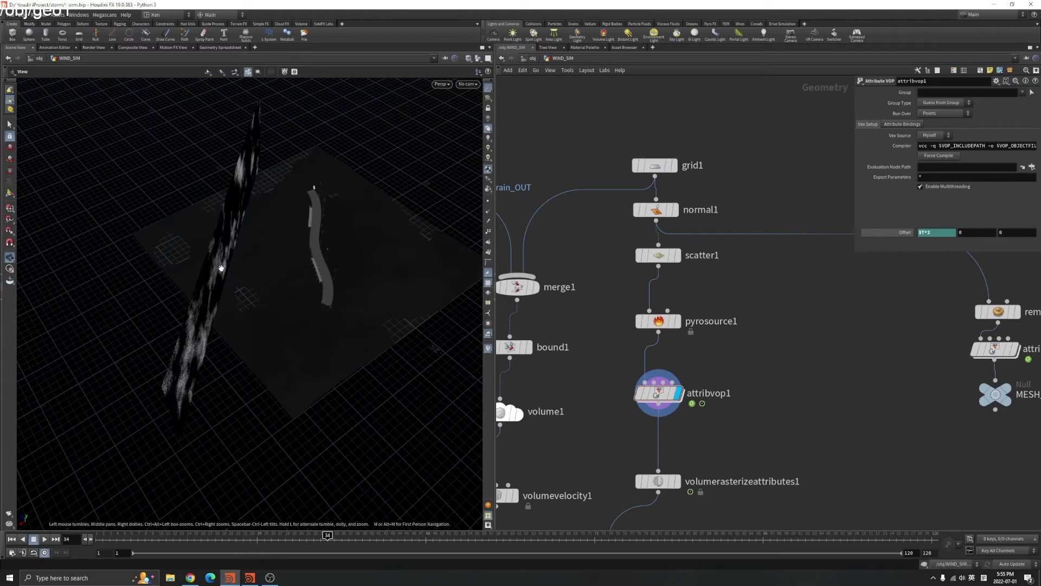
drag(220, 270, 204, 226)
drag(243, 180, 193, 249)
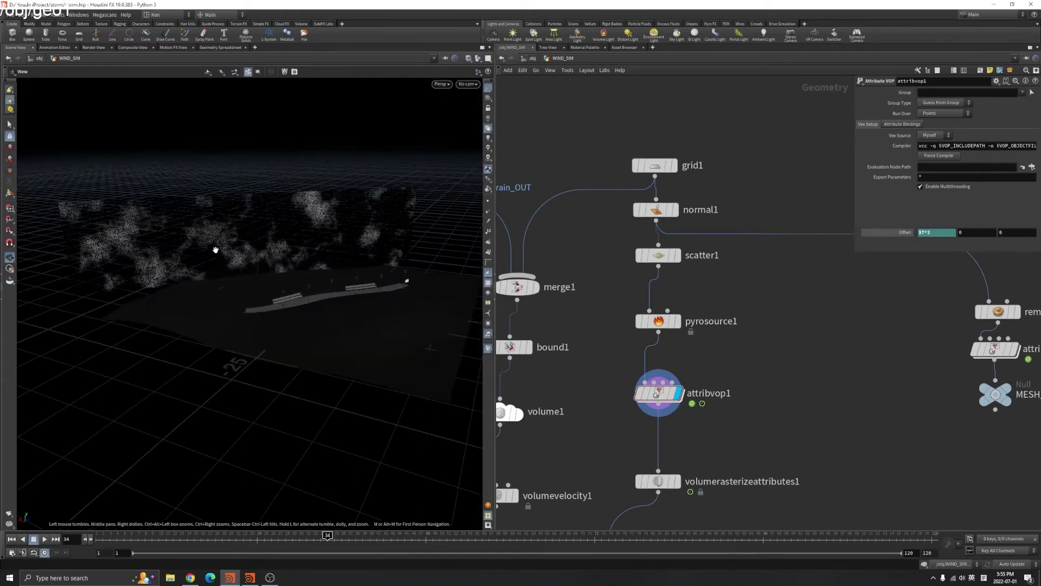
middle_drag(579, 454, 578, 354)
drag(326, 233, 320, 255)
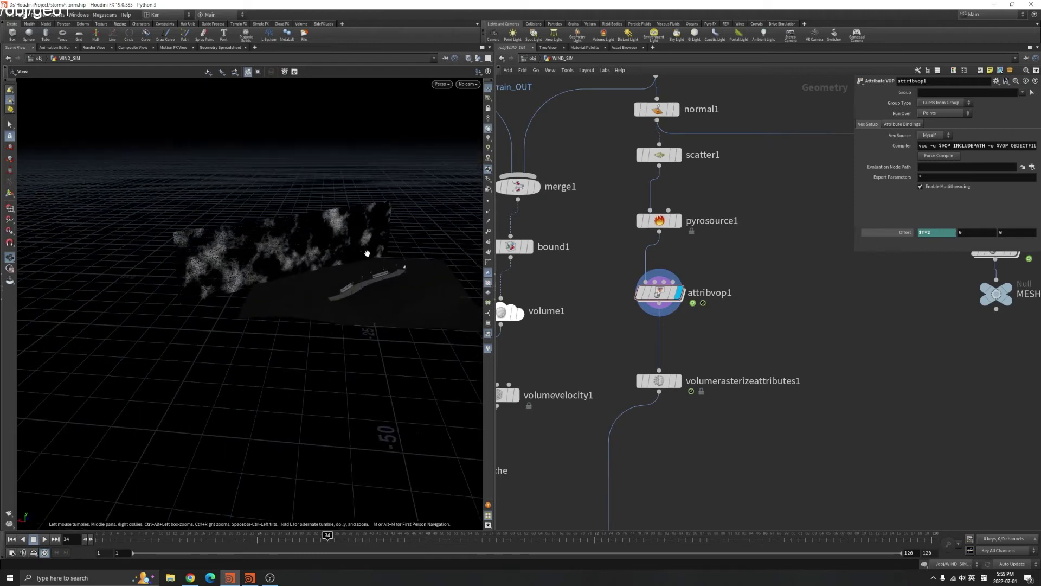
Display volumerasterizeattributes1's rasterized clouds, comparing its settings with attribvop1's
click(672, 381)
click(659, 292)
click(672, 381)
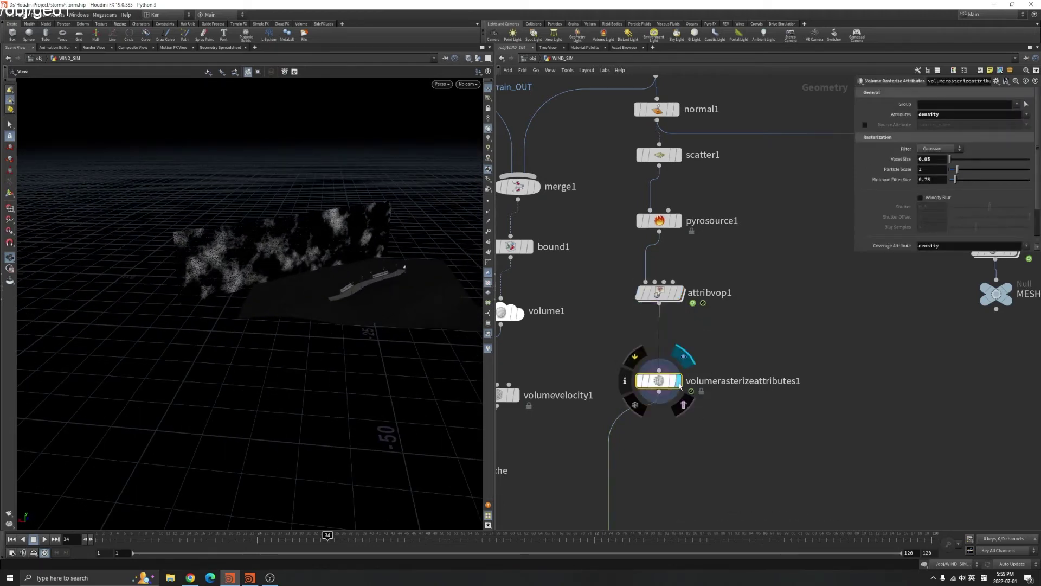
click(680, 381)
scroll(310, 232, up, 5)
drag(311, 229, 256, 226)
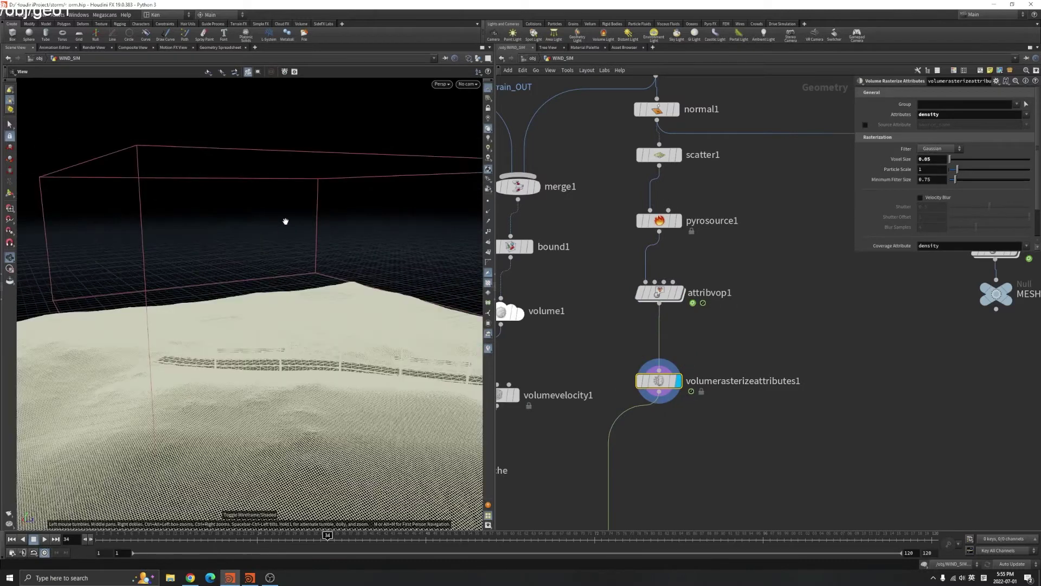
drag(608, 284, 659, 312)
click(654, 380)
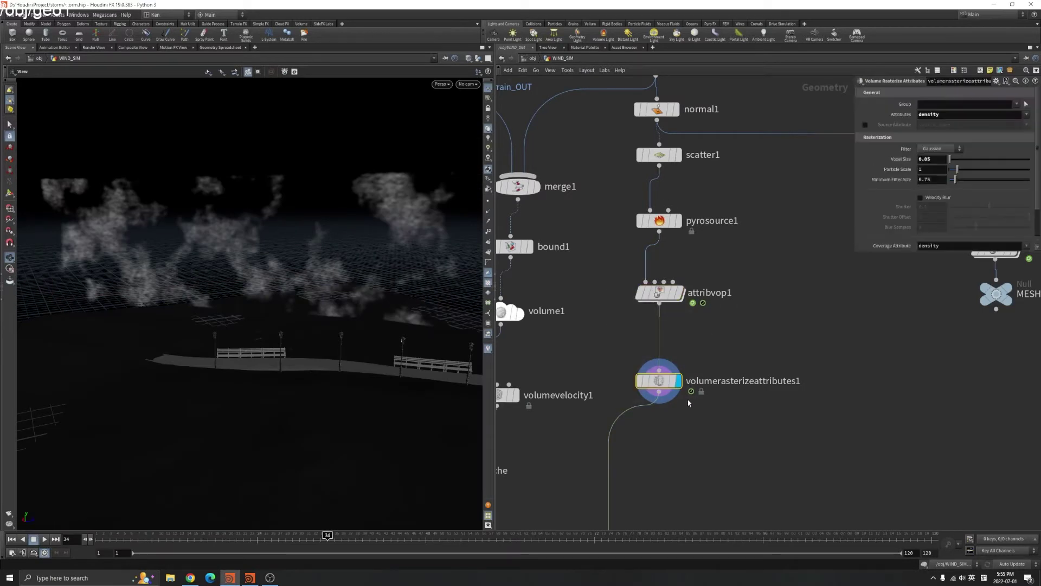
scroll(361, 274, down, 3)
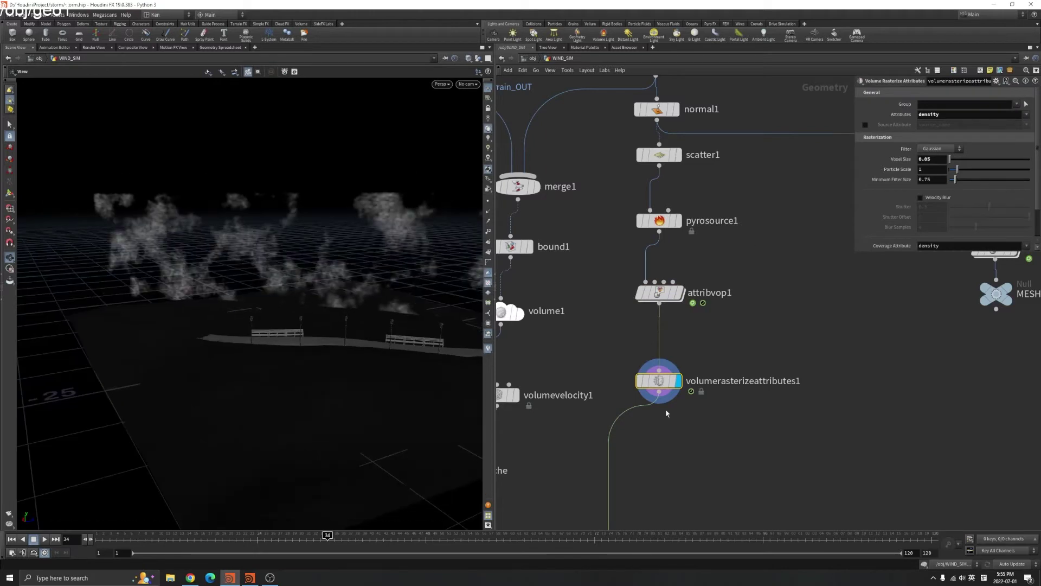
drag(379, 298, 374, 325)
Inspect aanoise1 and the density bind inside attribvop1, then redisplay the rasterized clouds
double_click(662, 294)
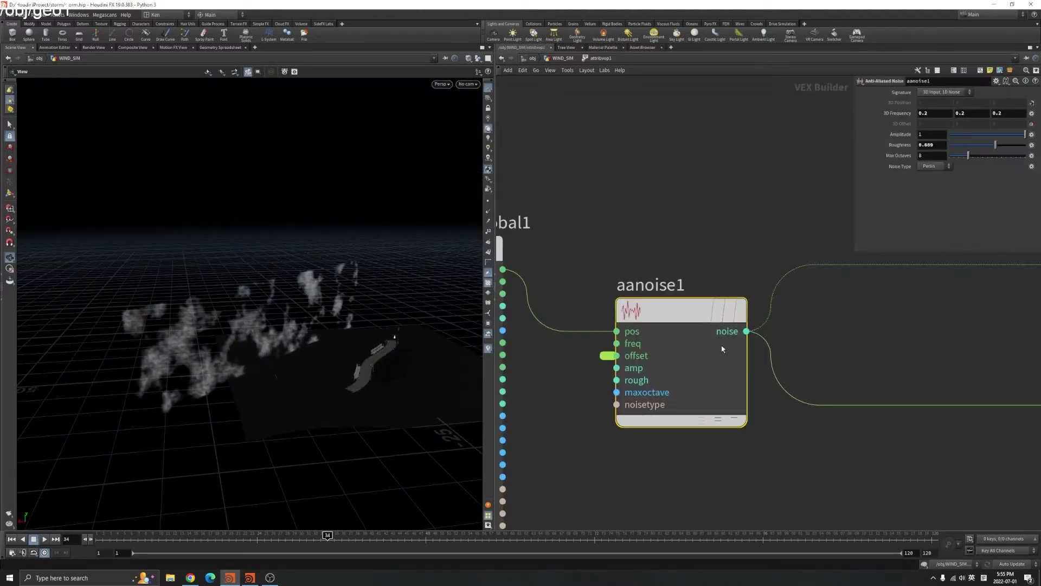
scroll(866, 298, up, 3)
click(883, 323)
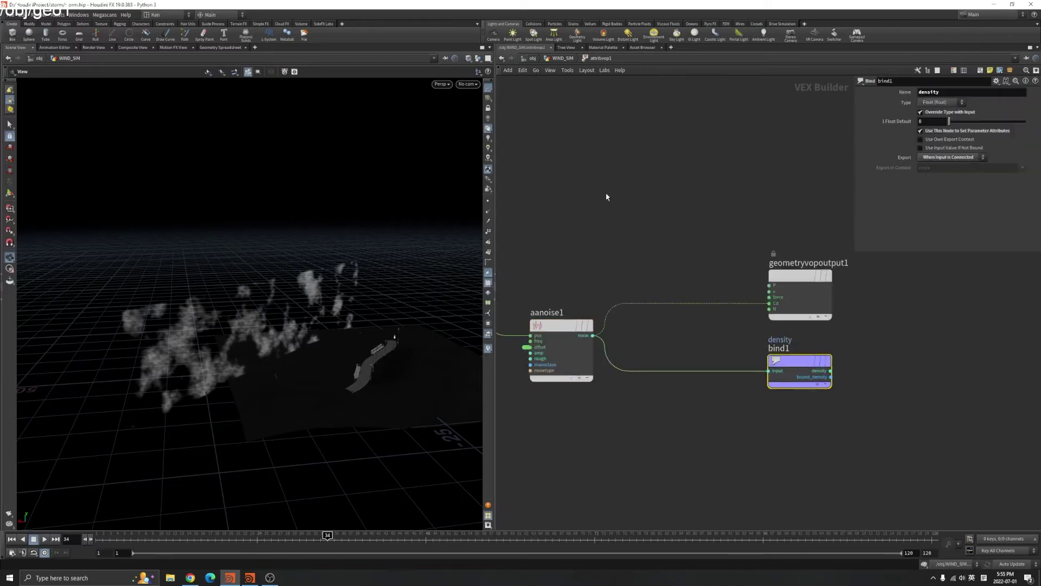
key(u)
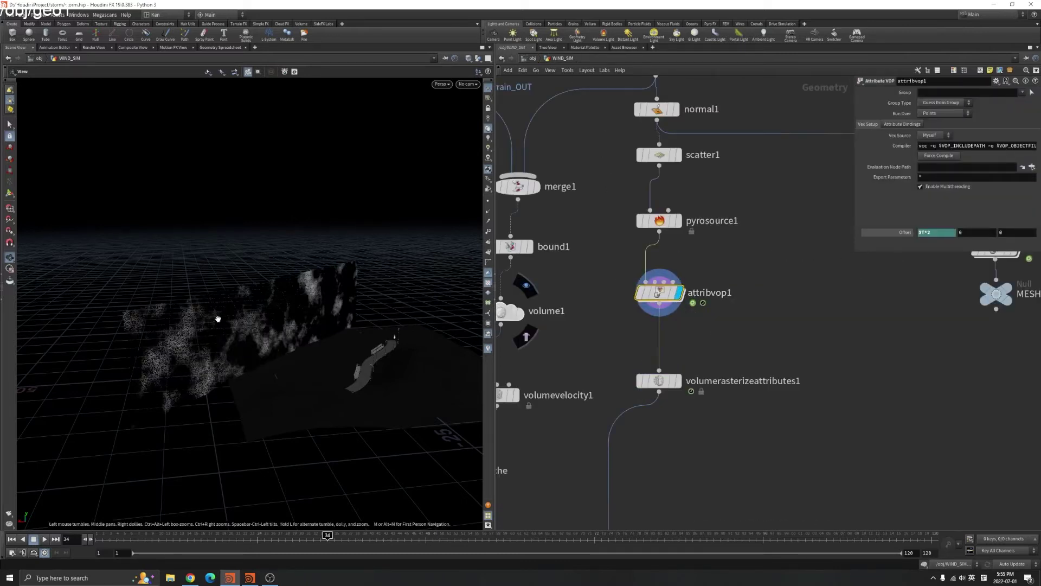
drag(216, 316, 296, 286)
drag(327, 253, 314, 328)
right_click(318, 318)
key(Escape)
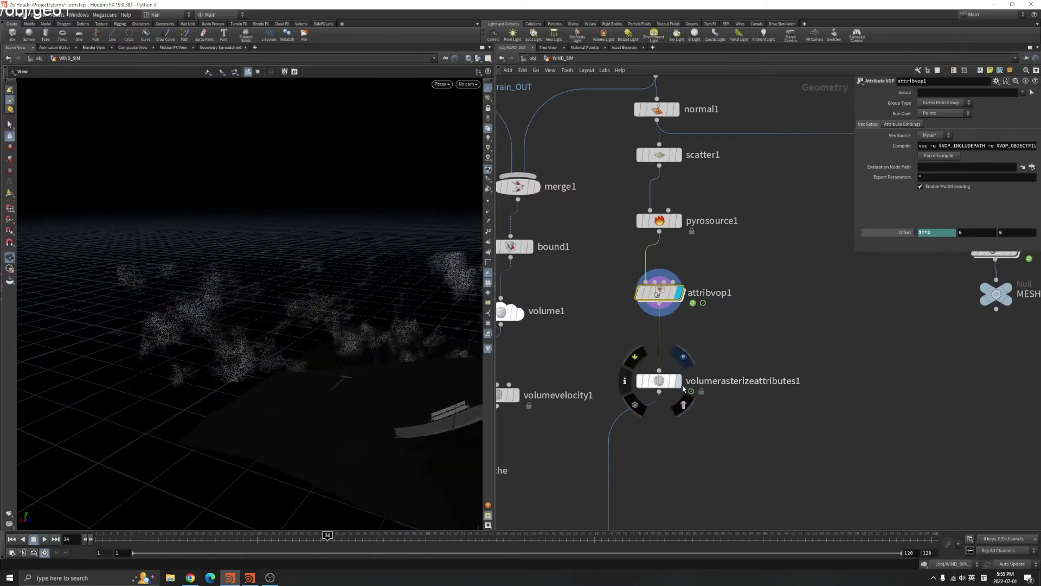
click(678, 381)
drag(340, 327, 371, 287)
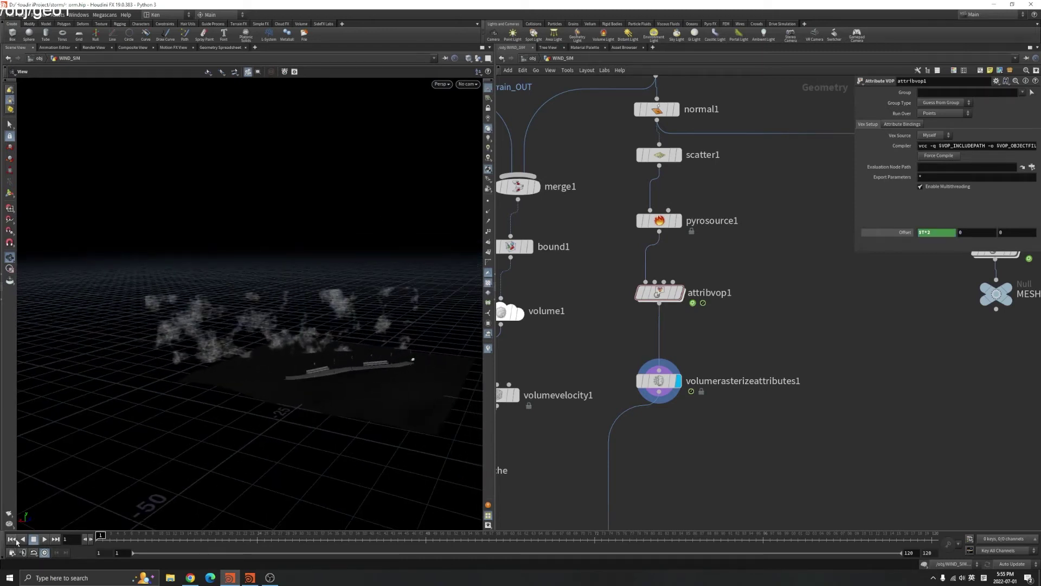
Play to frame 17 and check node info for volumerasterizeattributes1 and attribvop1
click(44, 539)
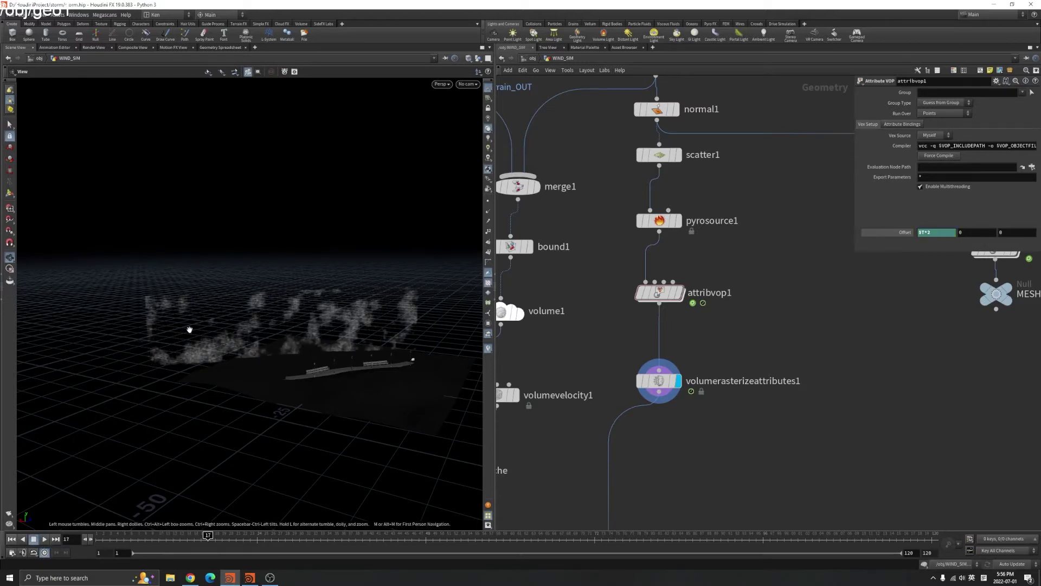
right_drag(241, 319, 333, 302)
click(648, 382)
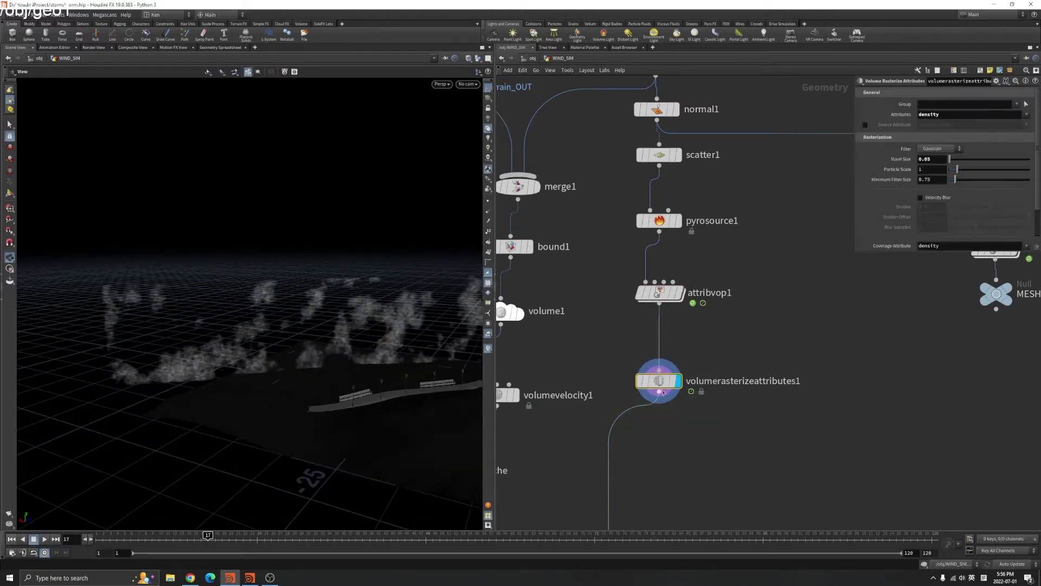
click(625, 382)
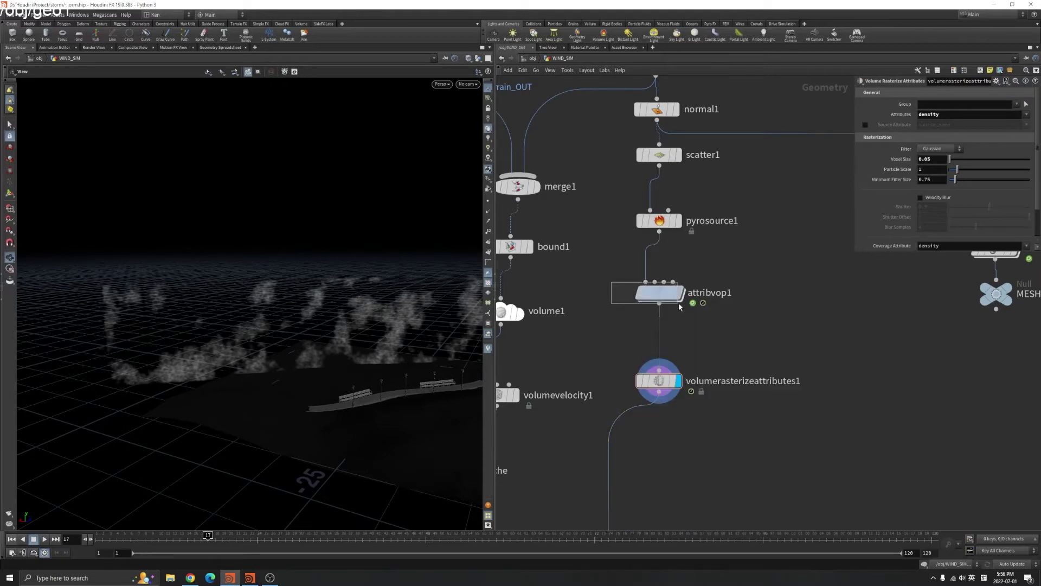
click(677, 293)
click(623, 292)
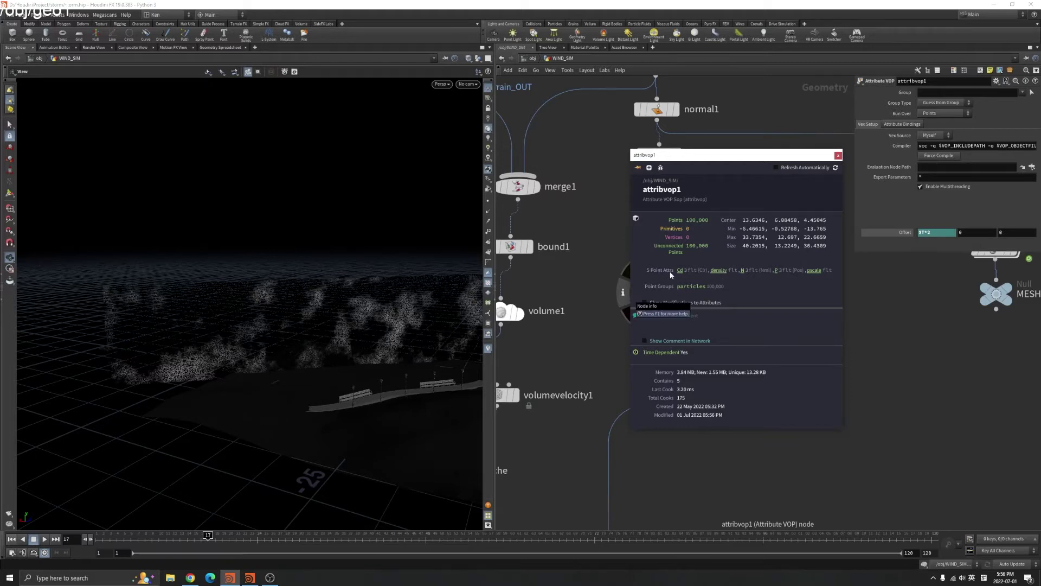
Confirm density rasterization and check the VDB: 2,236,329 voxels at 0.05 voxel size
click(659, 380)
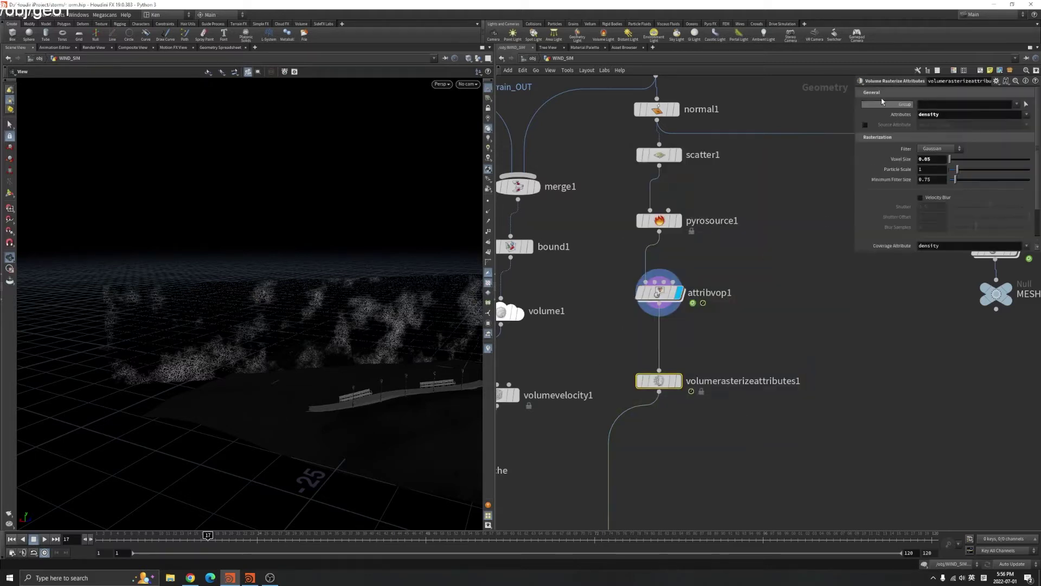
key(Return)
click(678, 380)
click(626, 383)
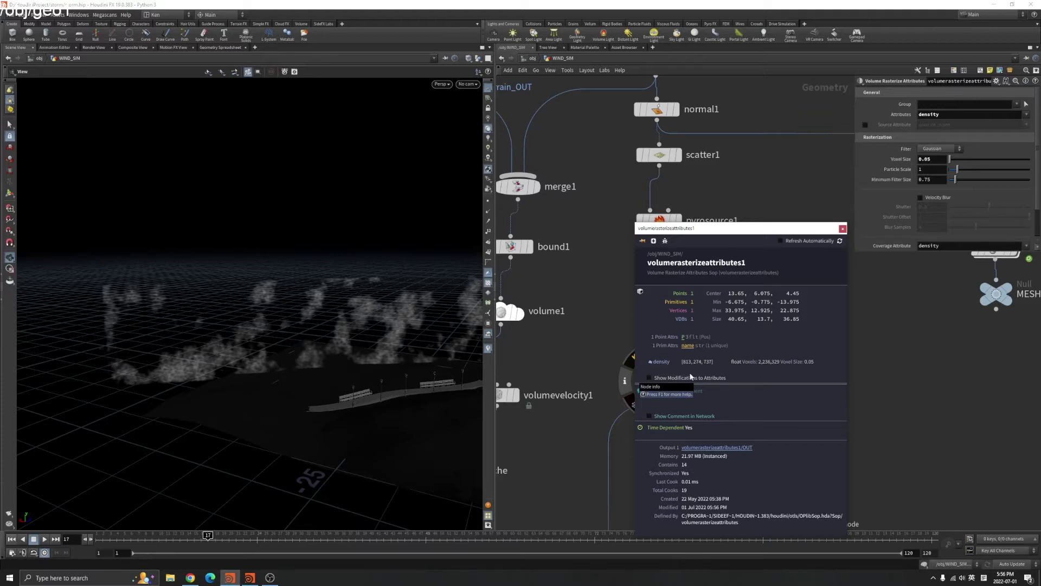
Close node info and display normal1's upright grid plane instead of the smoke volume
click(843, 229)
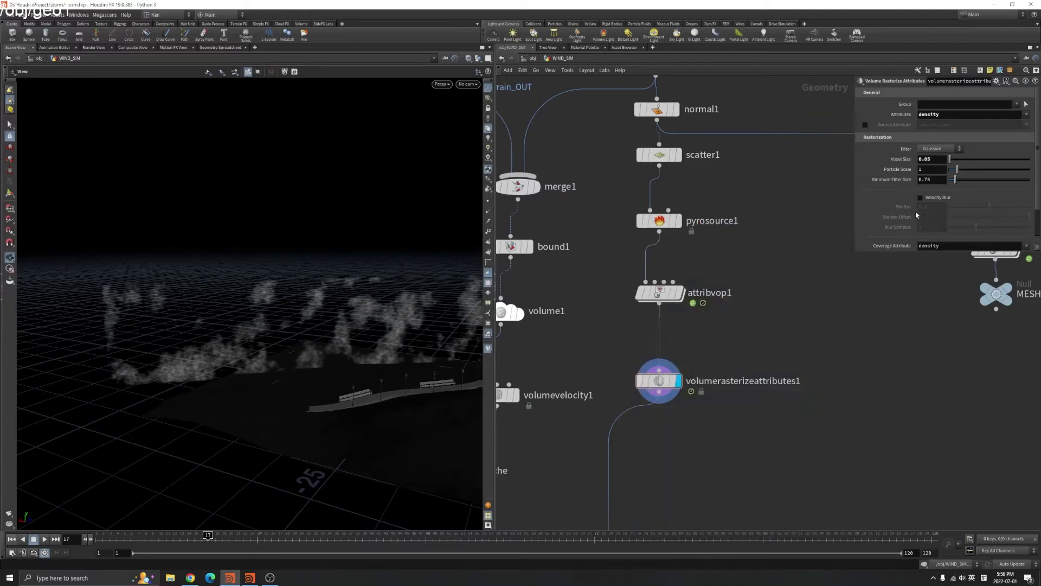
scroll(898, 193, down, 1)
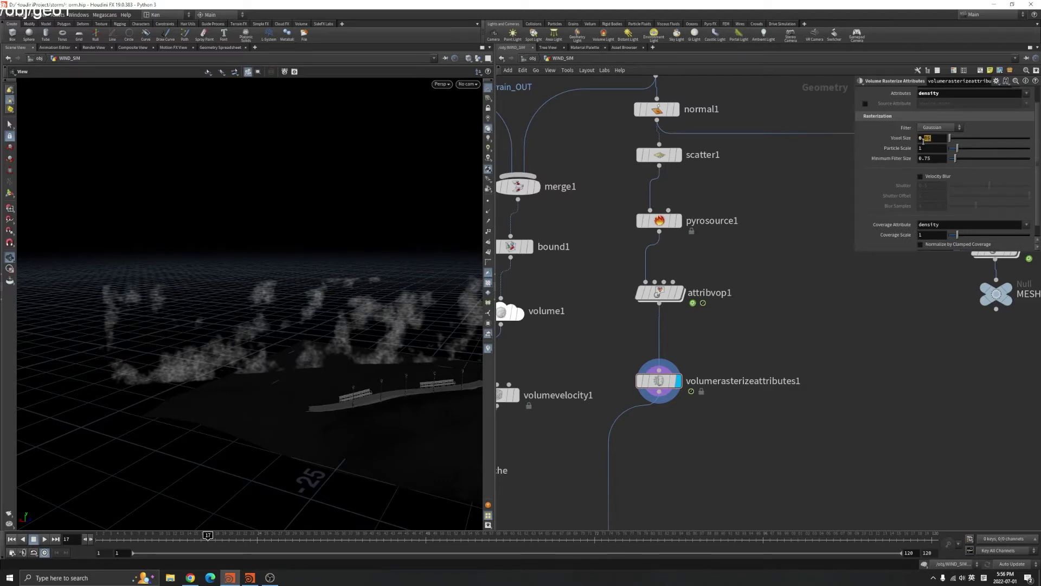
scroll(945, 162, up, 1)
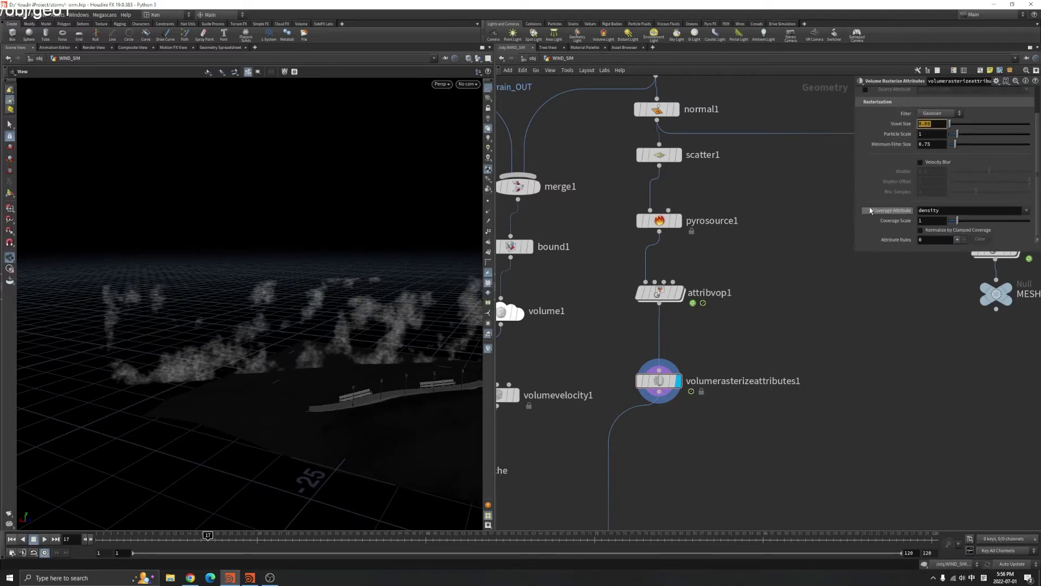
scroll(773, 435, down, 2)
scroll(774, 438, up, 2)
click(659, 369)
mouse_move(325, 379)
mouse_down()
mouse_move(367, 358)
mouse_move(306, 300)
mouse_move(284, 319)
mouse_move(327, 344)
mouse_move(278, 316)
mouse_up()
middle_drag(705, 162, 597, 341)
click(571, 221)
Orbit the grid edge-on and create an Attribute Wrangle node via Tab 'wra'
drag(279, 359, 250, 368)
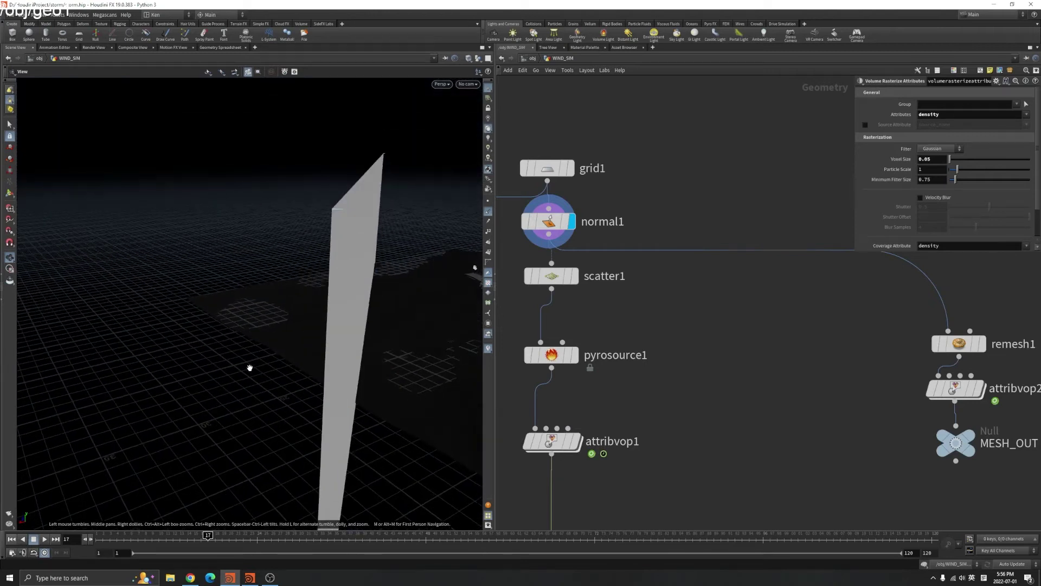
drag(336, 210, 226, 472)
scroll(655, 297, down, 3)
scroll(655, 297, up, 2)
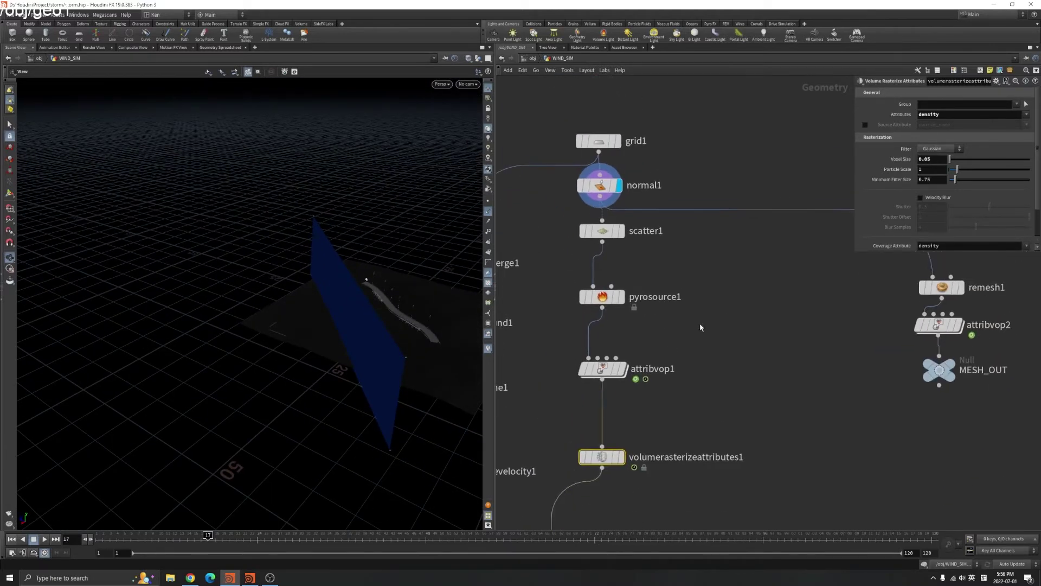
key(Tab)
text(wra)
key(Return)
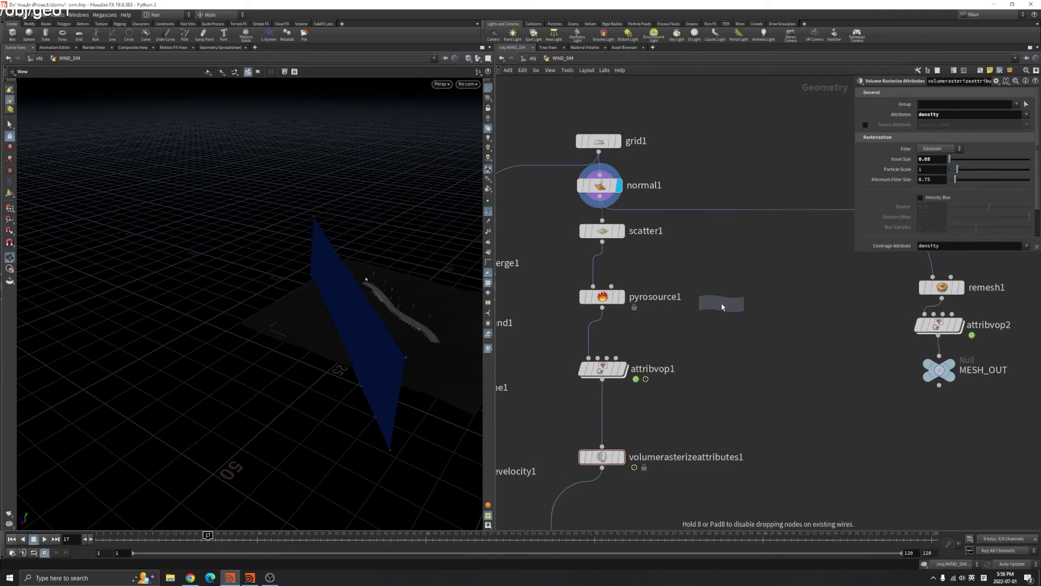
Place attribwrangle1 beside pyrosource1, wire normal1 into it, and set its display flag
click(721, 303)
click(984, 578)
click(966, 490)
middle_drag(732, 380, 729, 409)
drag(596, 235, 731, 336)
click(736, 334)
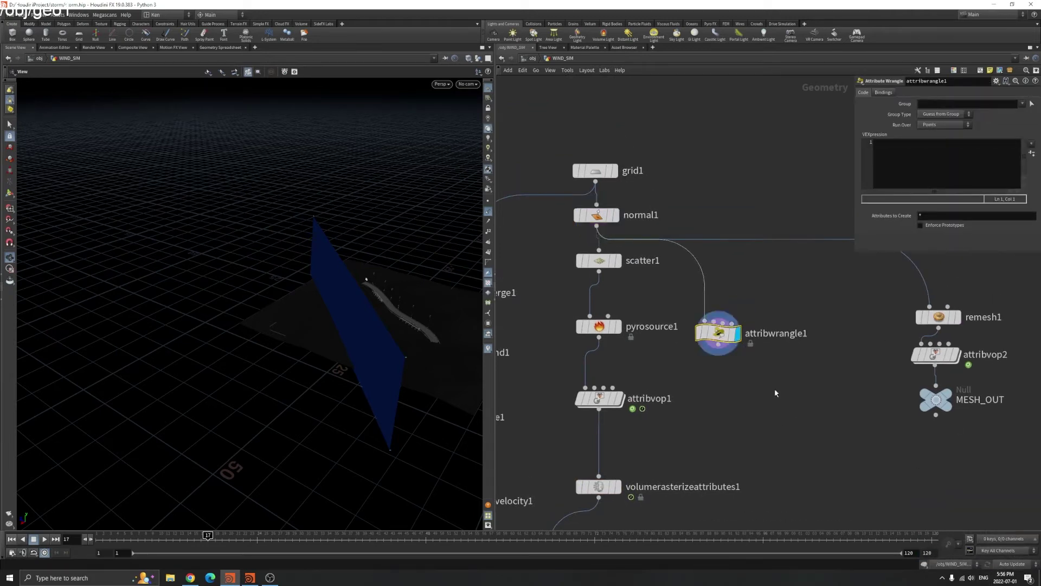
Enter v@v=@N; in the wrangle's VEXpression and check its node info
click(892, 162)
text(v@v=@N;)
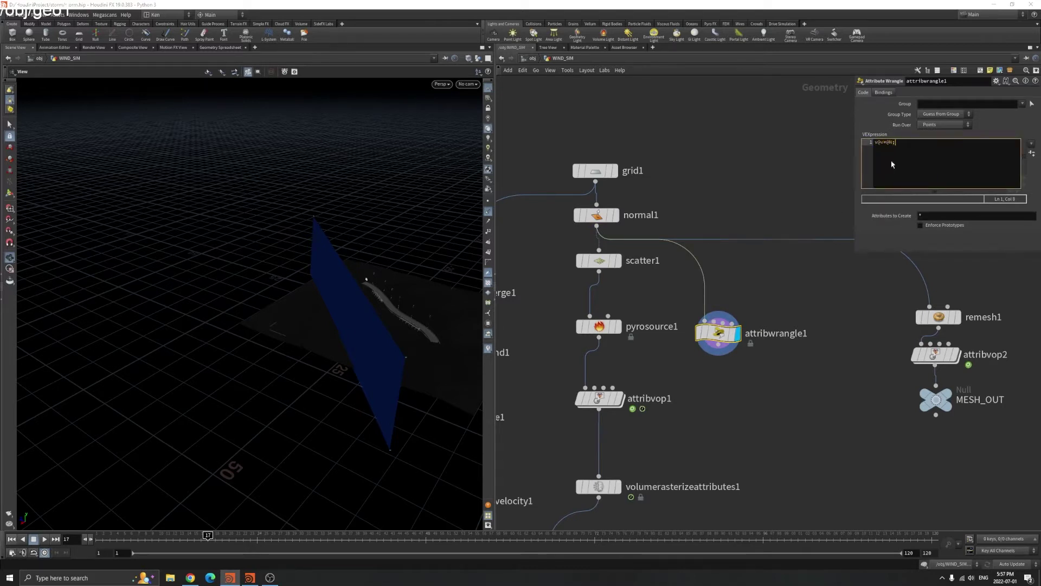
click(684, 332)
click(906, 189)
Select normal1 to review its settings and bring the graph's top into view
drag(426, 288, 265, 300)
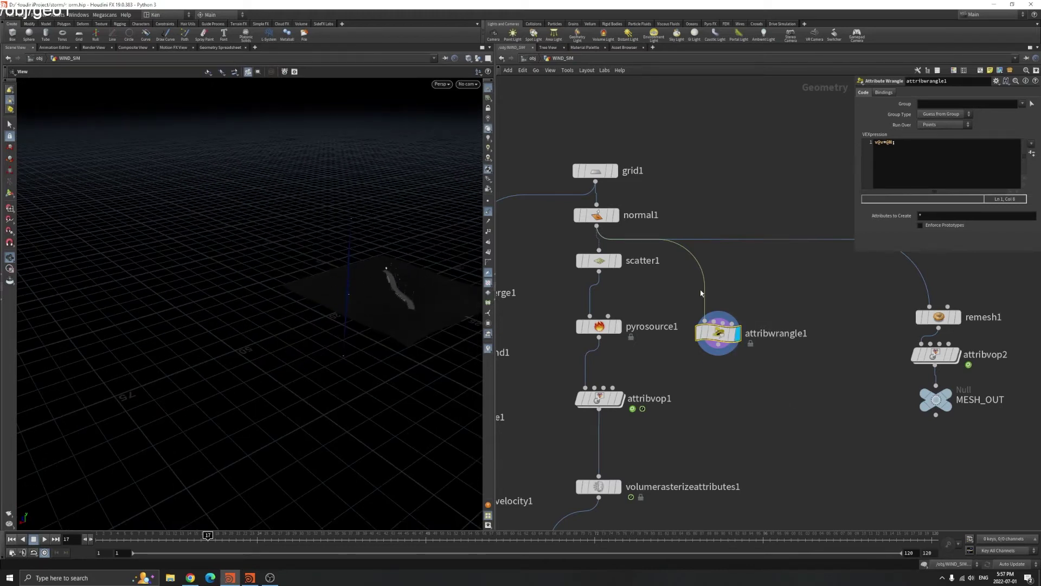
click(597, 214)
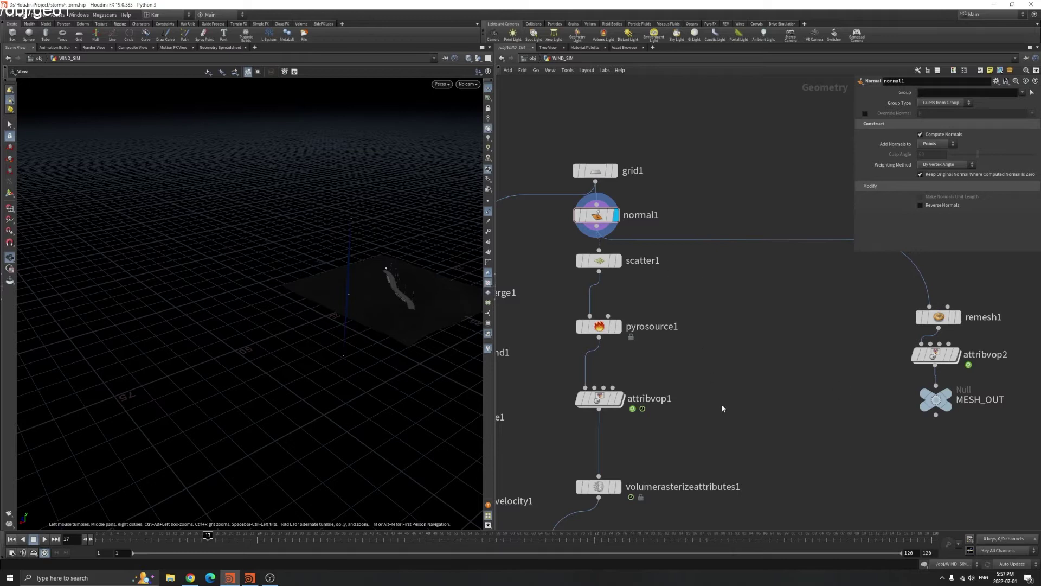
middle_drag(723, 408, 691, 309)
scroll(738, 330, down, 3)
scroll(667, 266, up, 3)
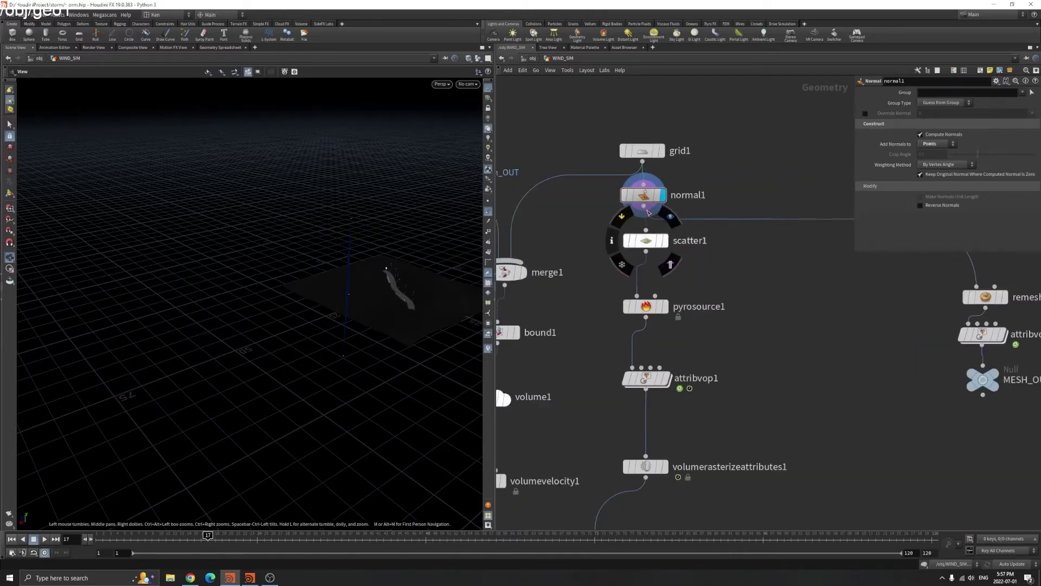
Undo to restore attribwrangle1 and move it down and to the right
key(ctrl+z)
drag(764, 313, 796, 353)
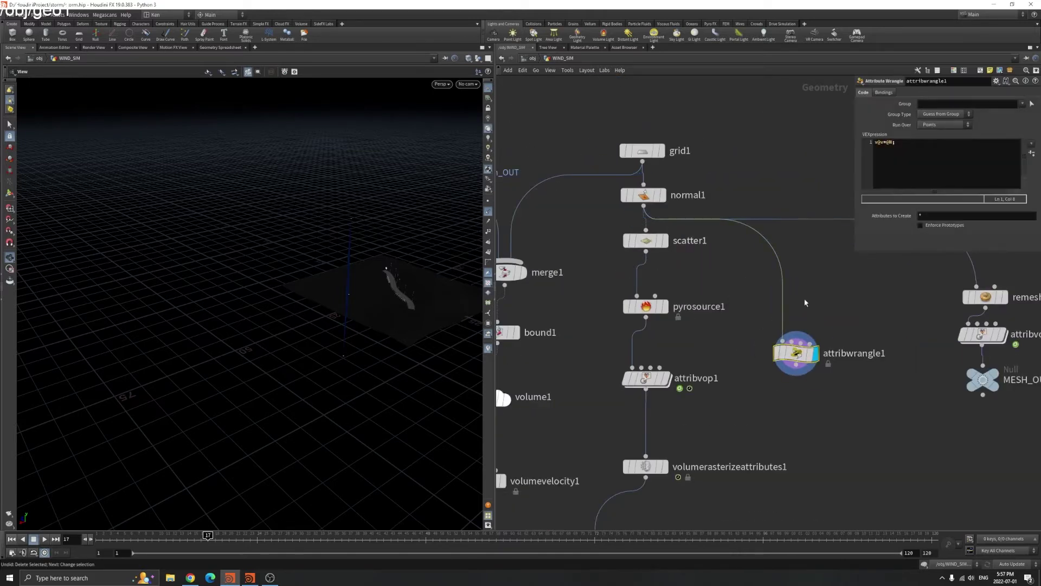
middle_click(784, 361)
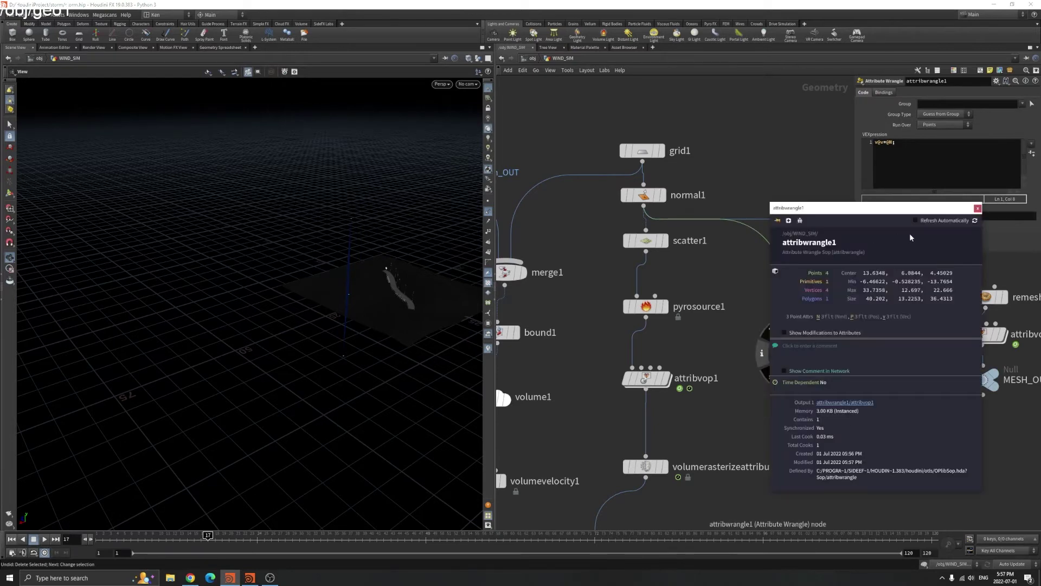
middle_drag(787, 487, 773, 458)
Copy volumerasterizeattributes1 as volumerasterizeattributes2, fed by attribwrangle1, rasterizing attribute v
click(631, 436)
alt+drag(631, 436, 777, 427)
click(739, 419)
double_click(954, 114)
text(v)
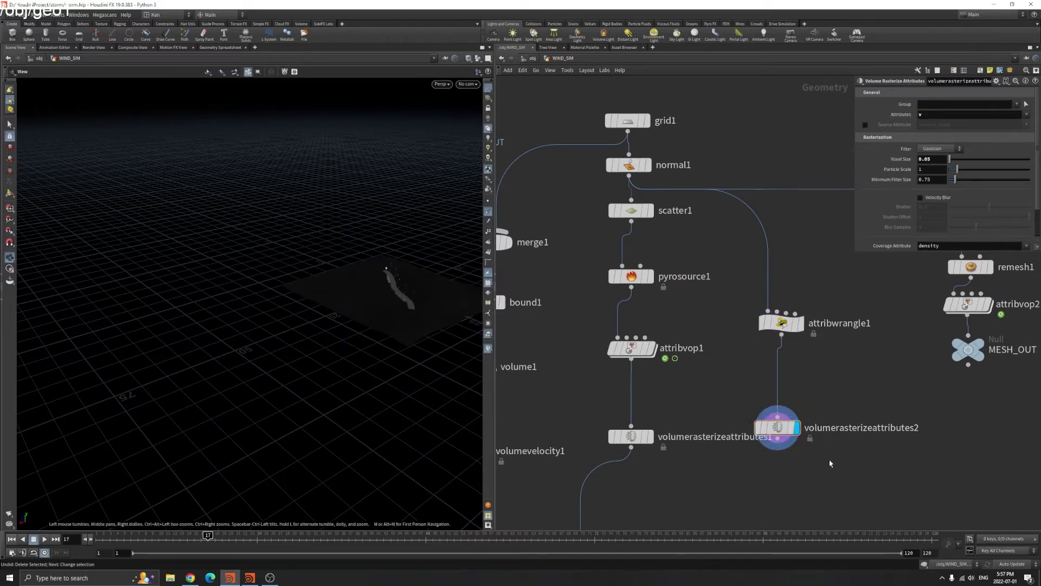
click(744, 428)
Add merge3 joining both rasterizers, then delete attribwrangle1, volumerasterizeattributes2 and merge3
key(Tab)
text(mer)
key(Return)
click(702, 490)
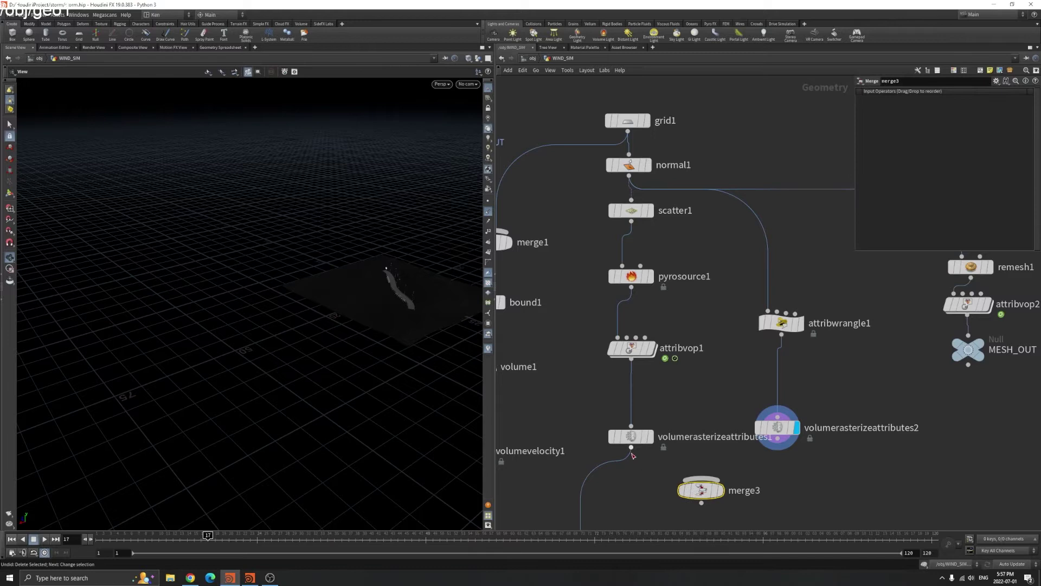
drag(760, 454, 702, 478)
click(631, 436)
click(700, 490)
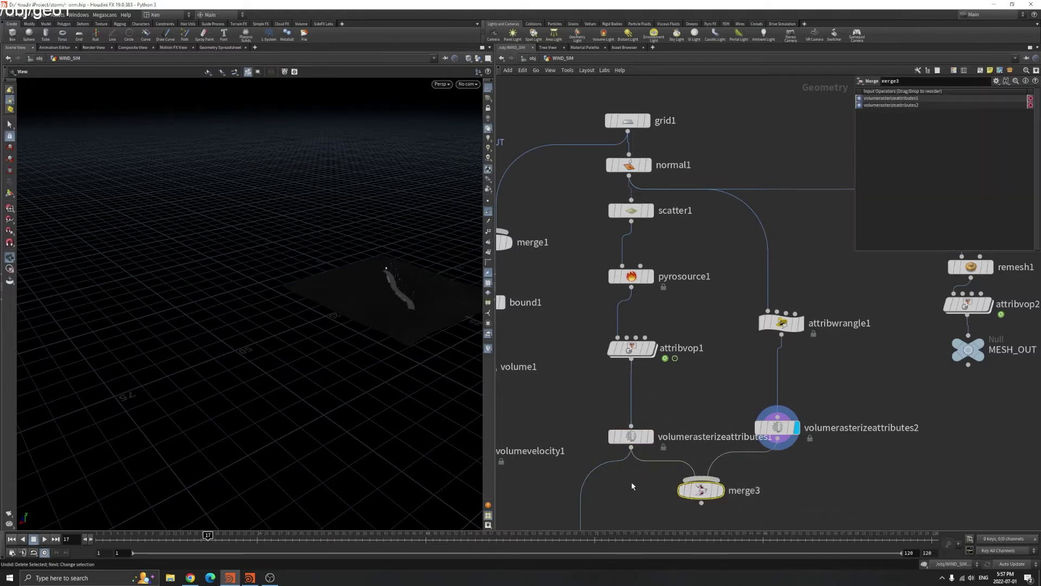
scroll(688, 475, down, 6)
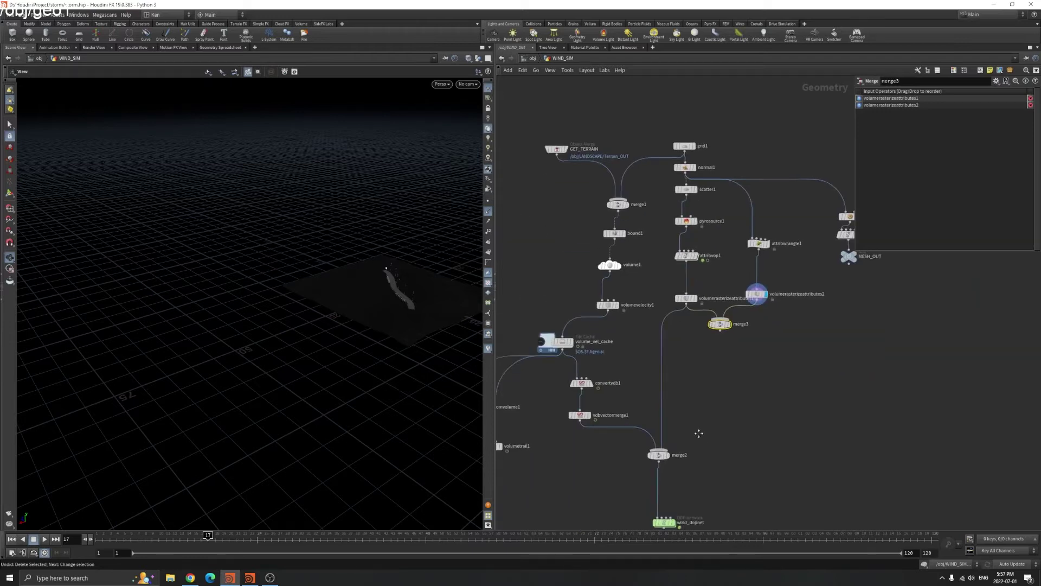
scroll(672, 391, up, 3)
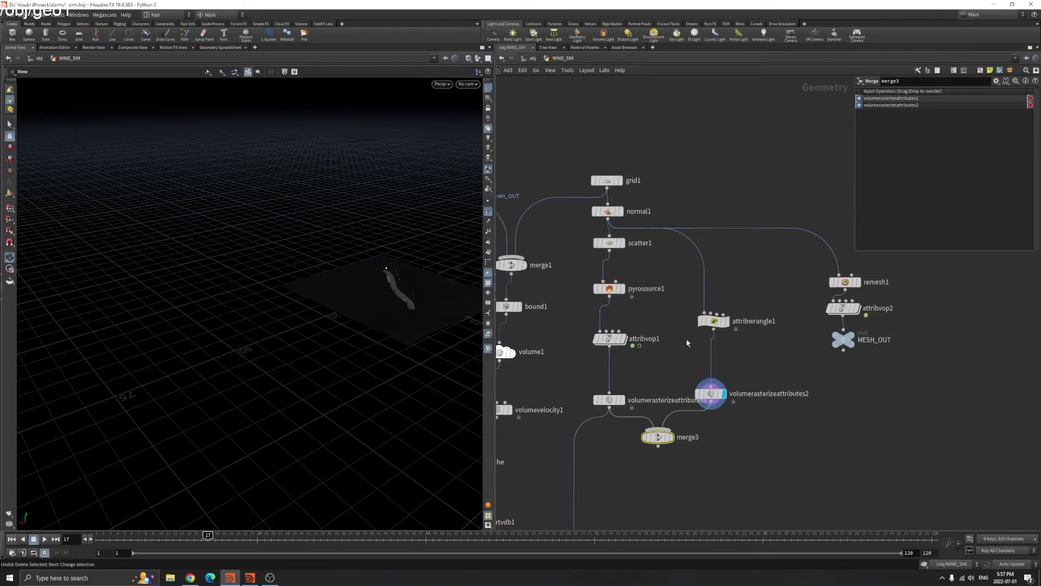
drag(676, 307, 781, 484)
key(Delete)
Display volumerasterizeattributes1's output, then move the display flag to merge1
scroll(705, 474, down, 7)
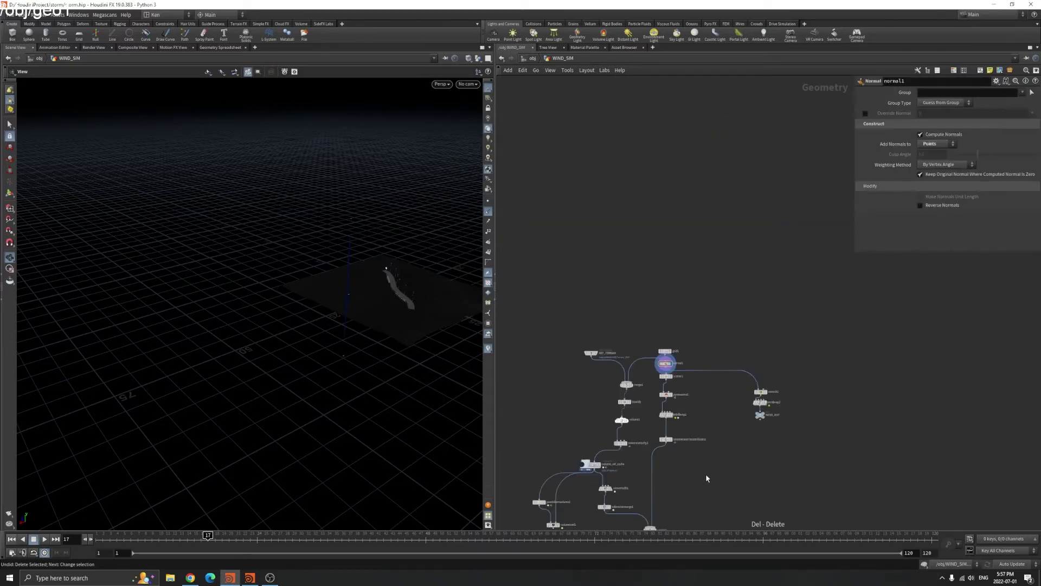
scroll(672, 488, up, 5)
click(673, 410)
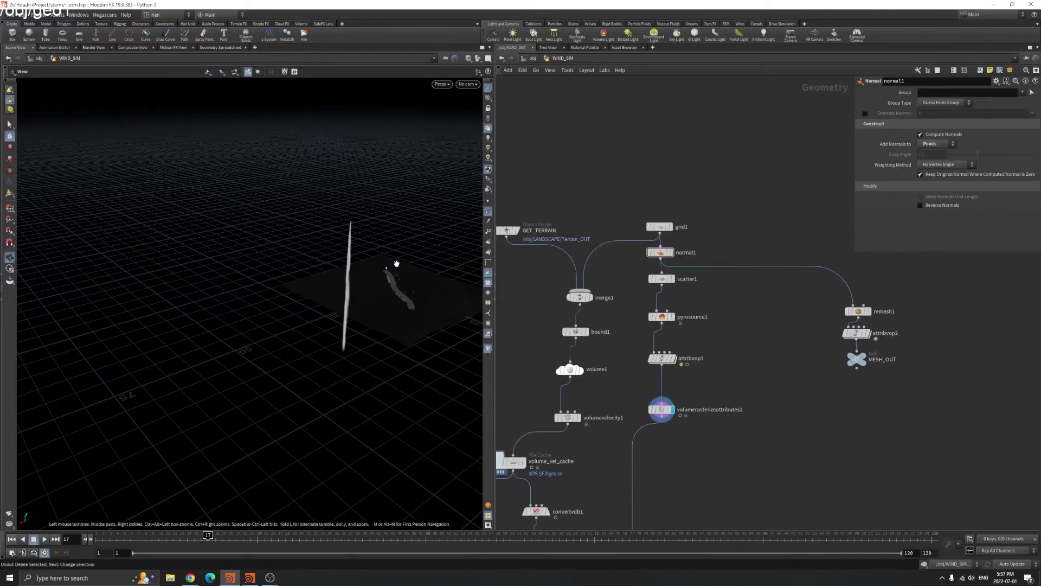
drag(450, 275, 306, 295)
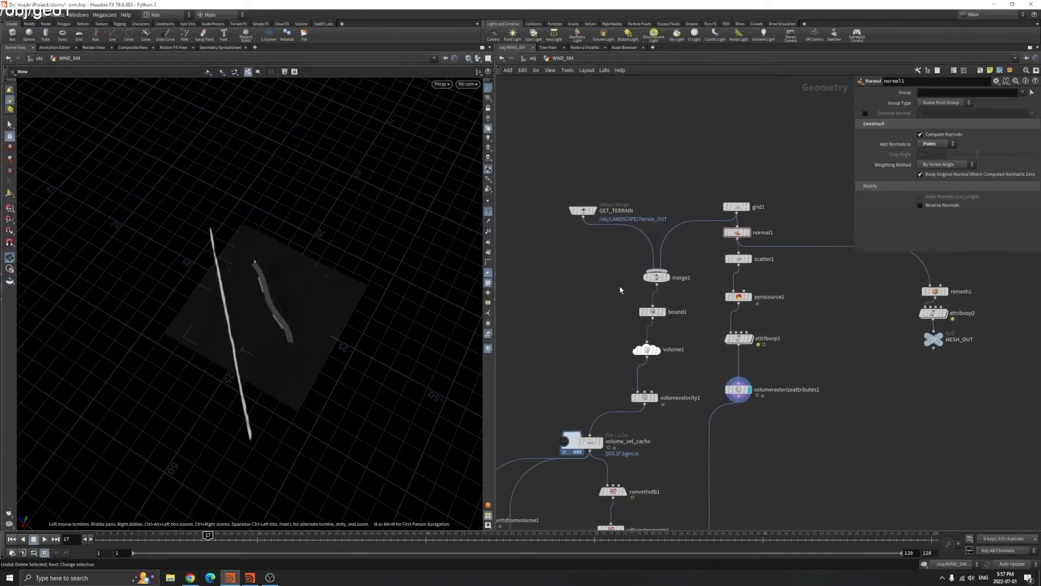
click(656, 277)
click(668, 277)
drag(270, 286, 274, 293)
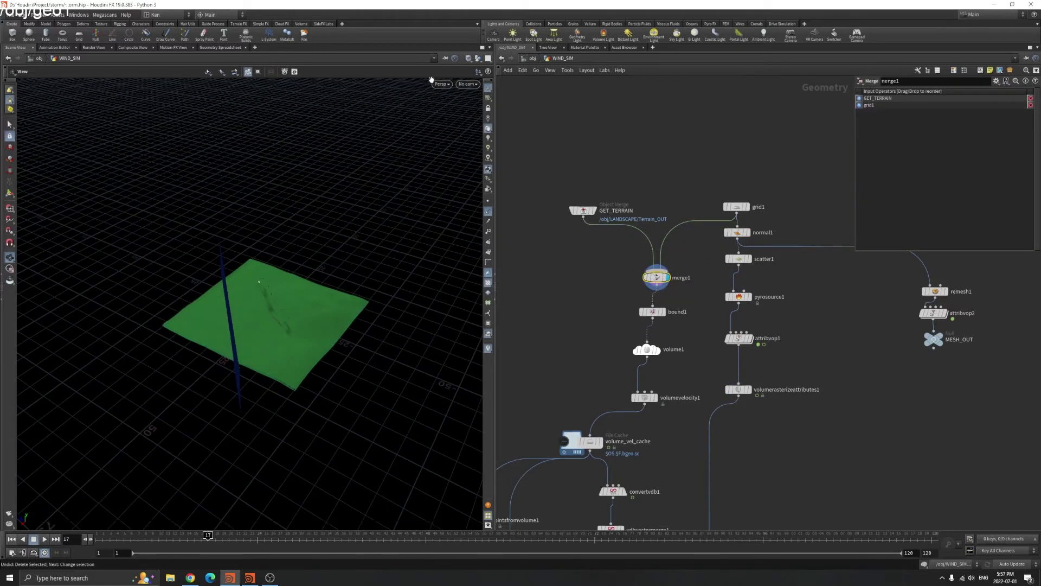
Switch the terrain to bright grey shading and inspect GET_TERRAIN's settings
click(490, 213)
drag(330, 276, 352, 271)
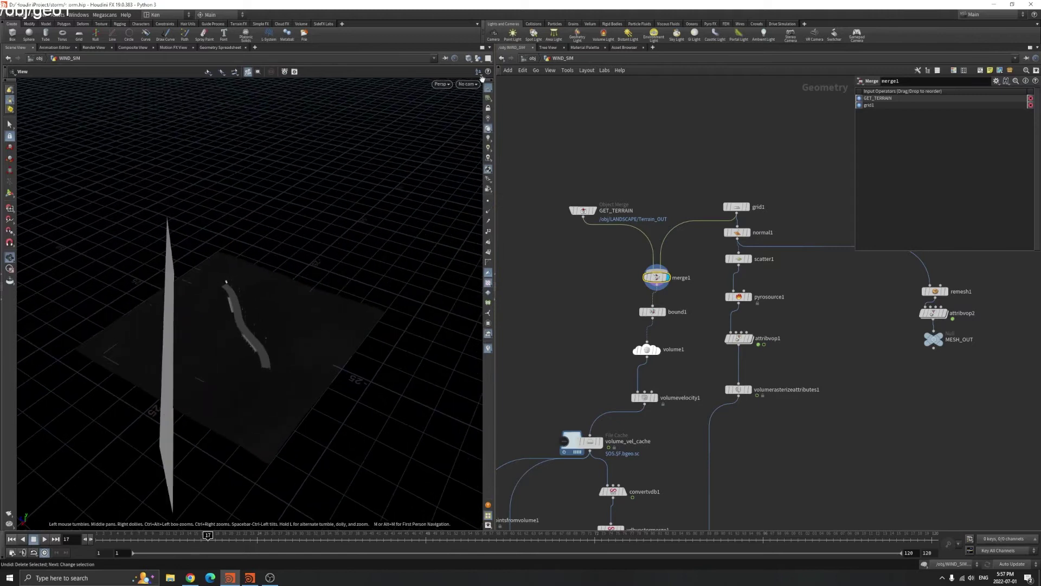
click(489, 87)
drag(242, 365, 270, 402)
scroll(583, 179, up, 2)
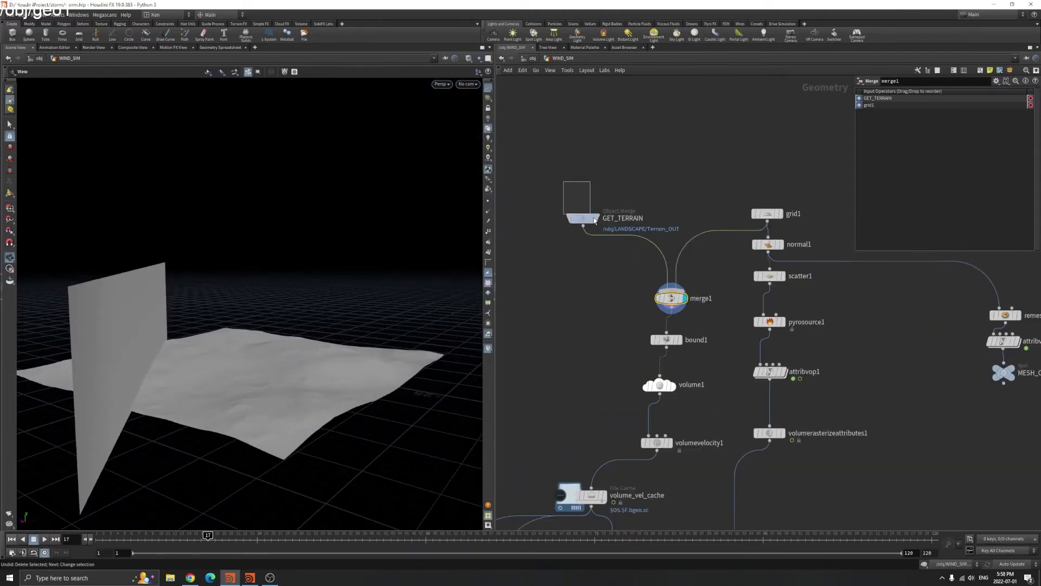
click(583, 210)
mouse_move(234, 369)
mouse_down()
mouse_move(262, 456)
mouse_move(254, 348)
mouse_up()
Toggle wireframe, display grid1 alone, then return the display flag to merge1
key(w)
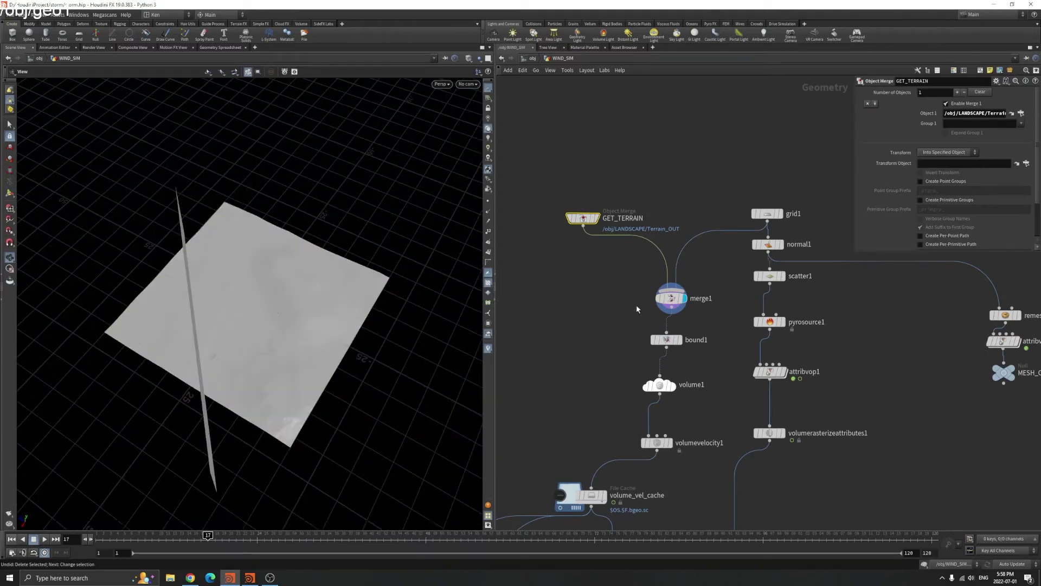
click(782, 215)
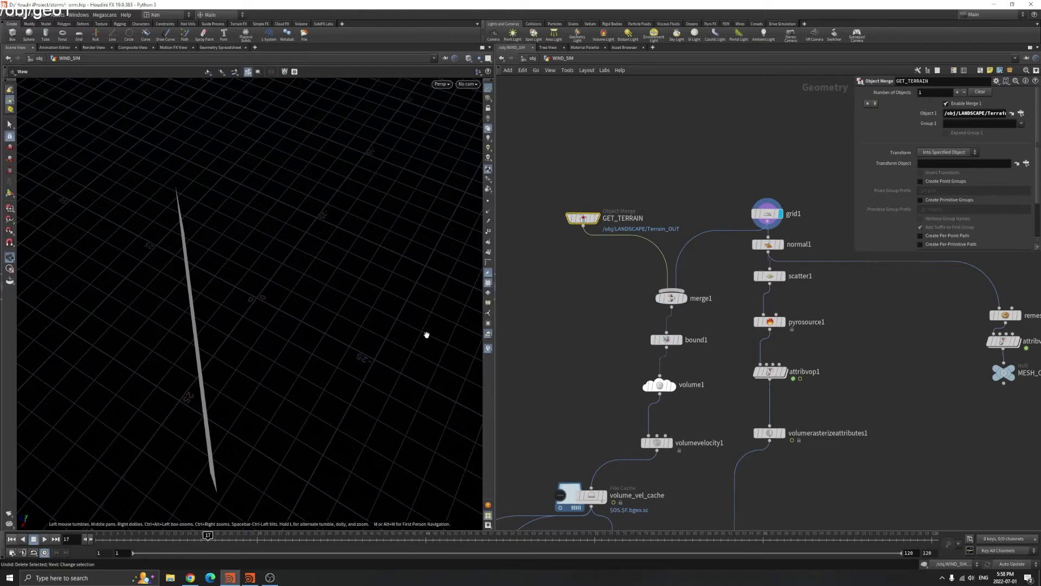
click(685, 298)
drag(332, 302, 245, 282)
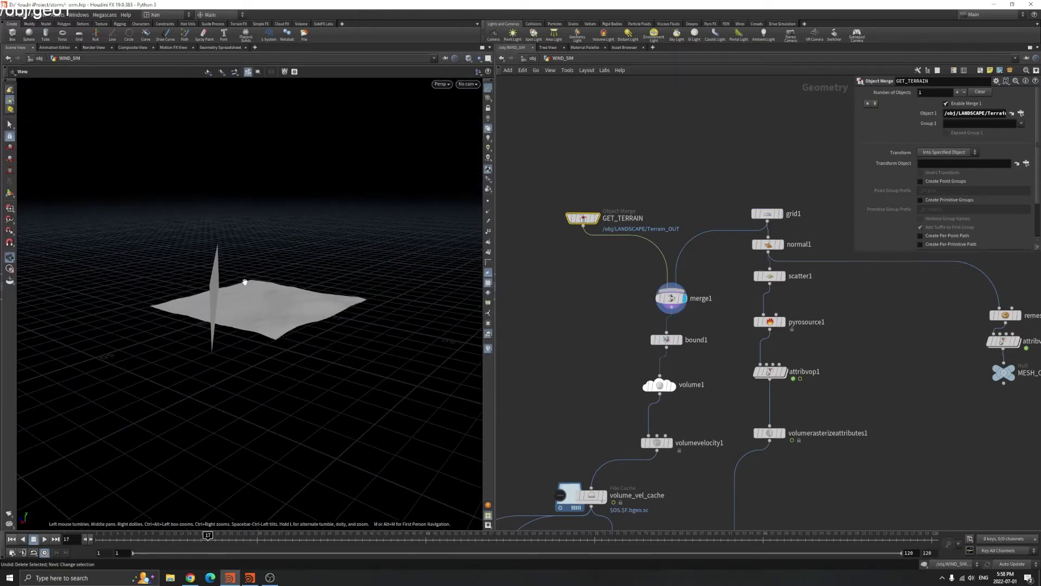
drag(467, 308, 211, 322)
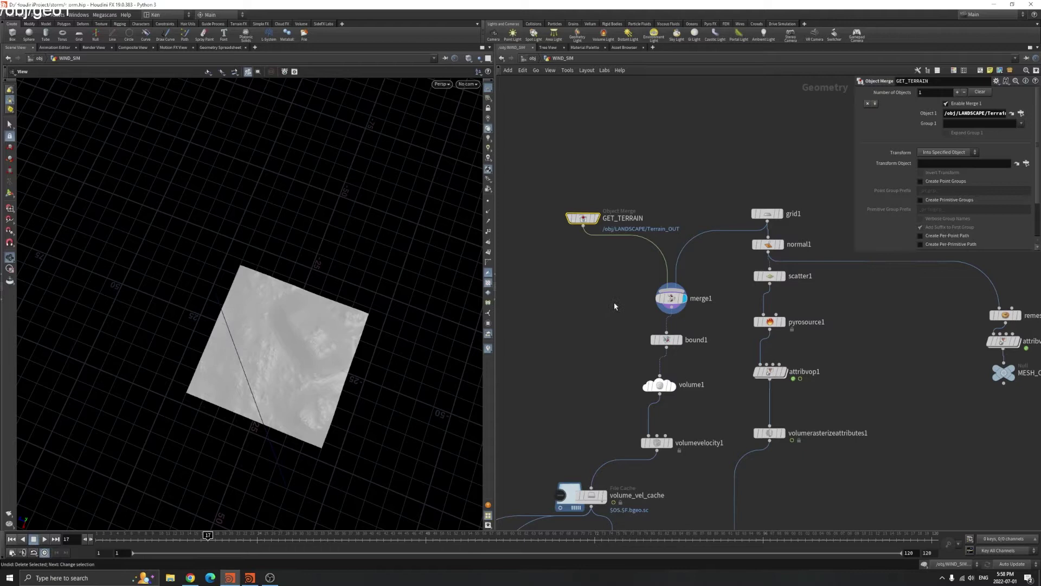
scroll(615, 306, up, 3)
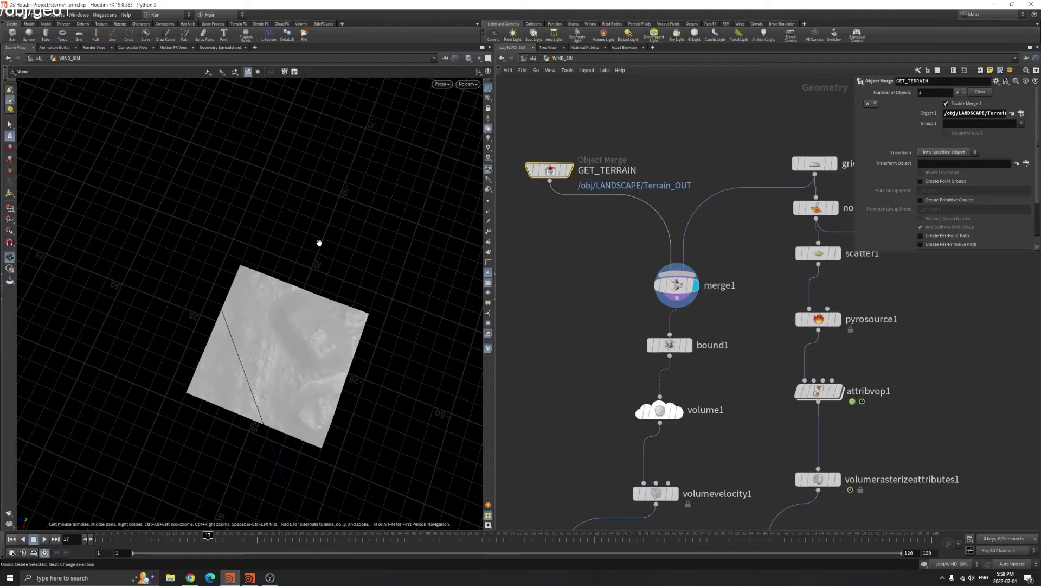
Display bound1's bounding box and toggle it between wireframe and shaded
click(669, 345)
click(688, 345)
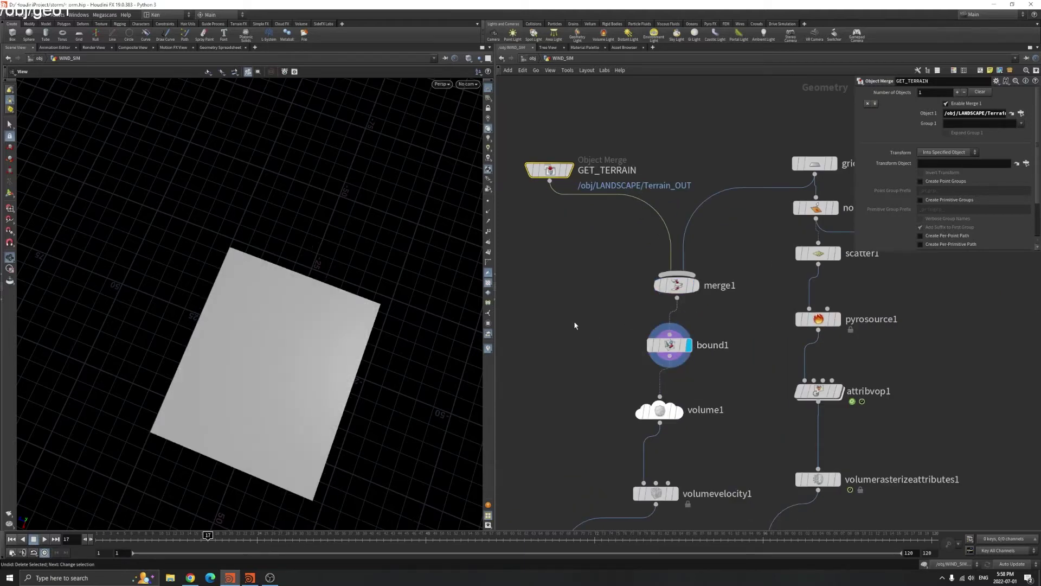
drag(307, 360, 298, 386)
scroll(334, 361, up, 8)
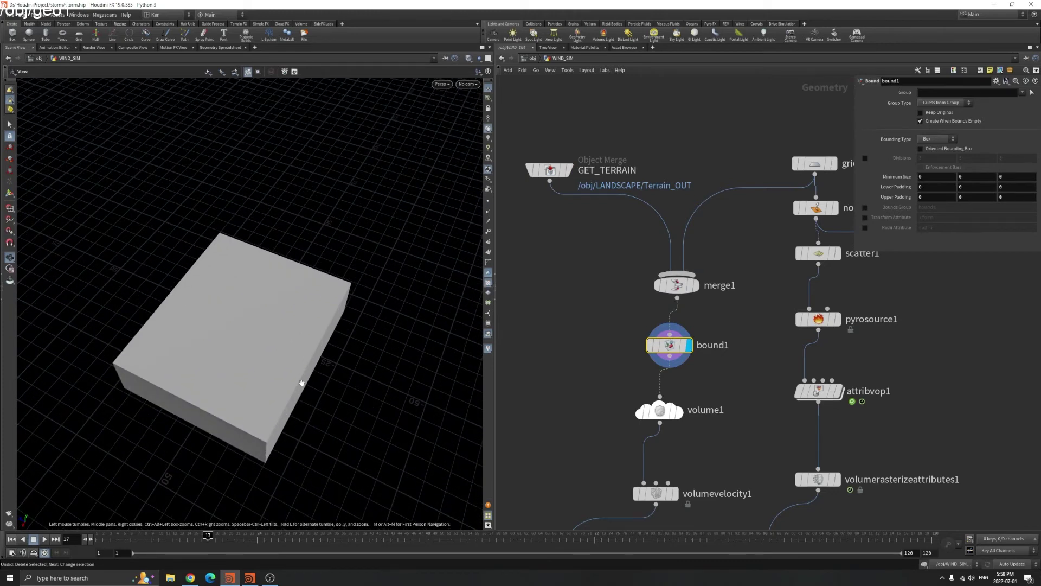
drag(327, 379, 259, 308)
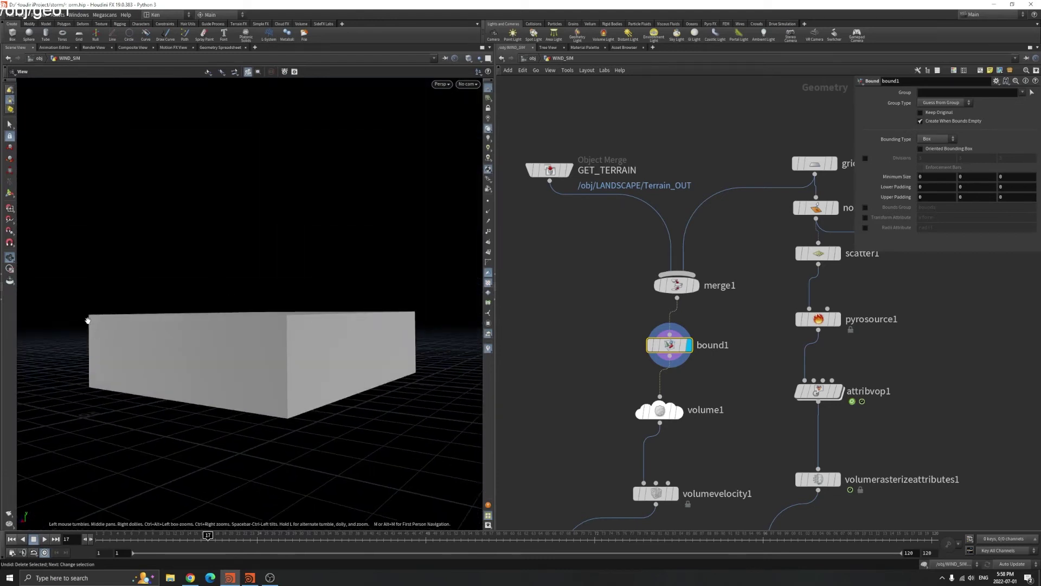
key(w)
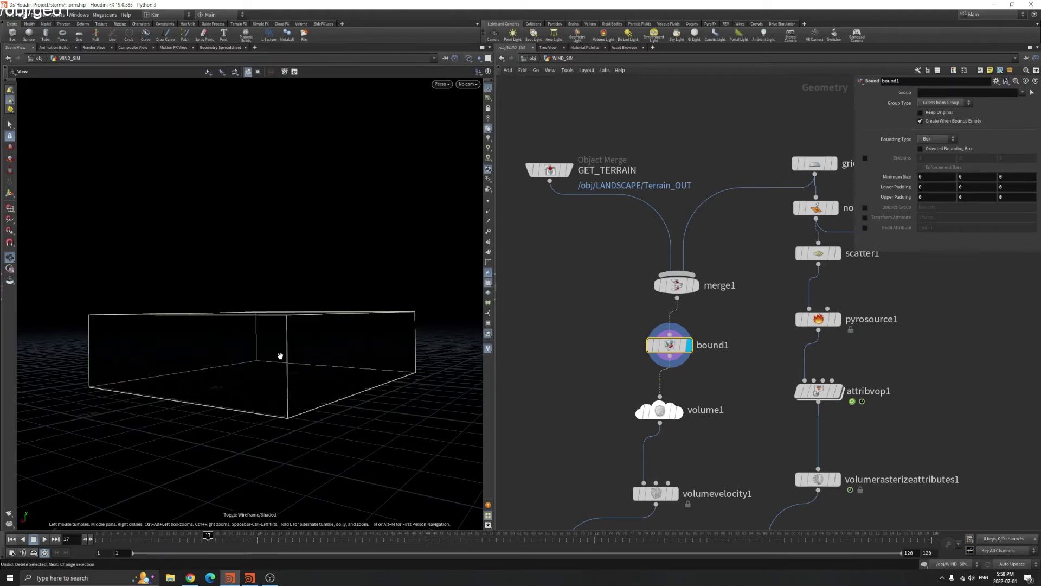
drag(274, 327, 141, 270)
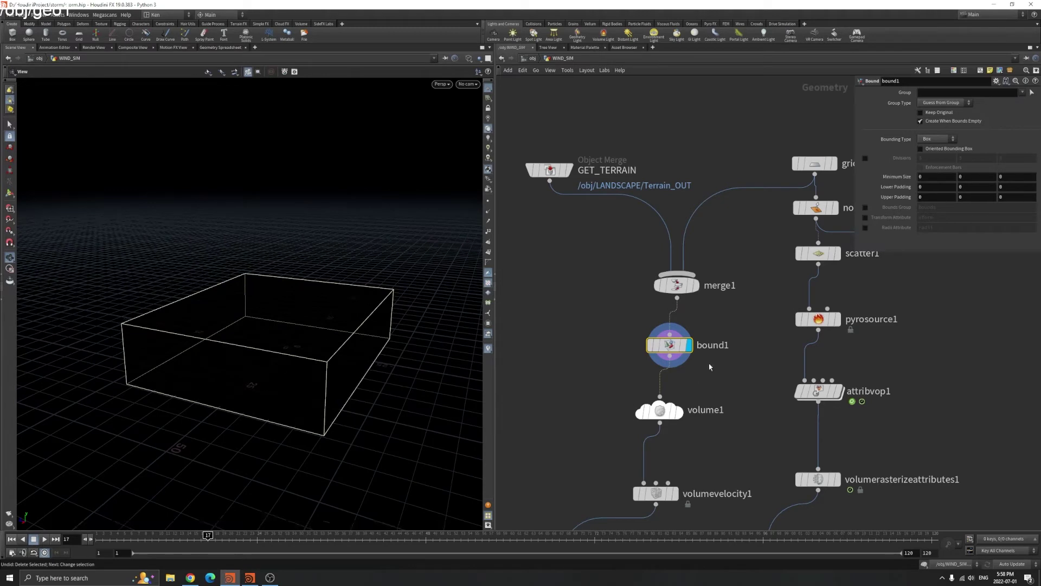
drag(269, 389, 444, 356)
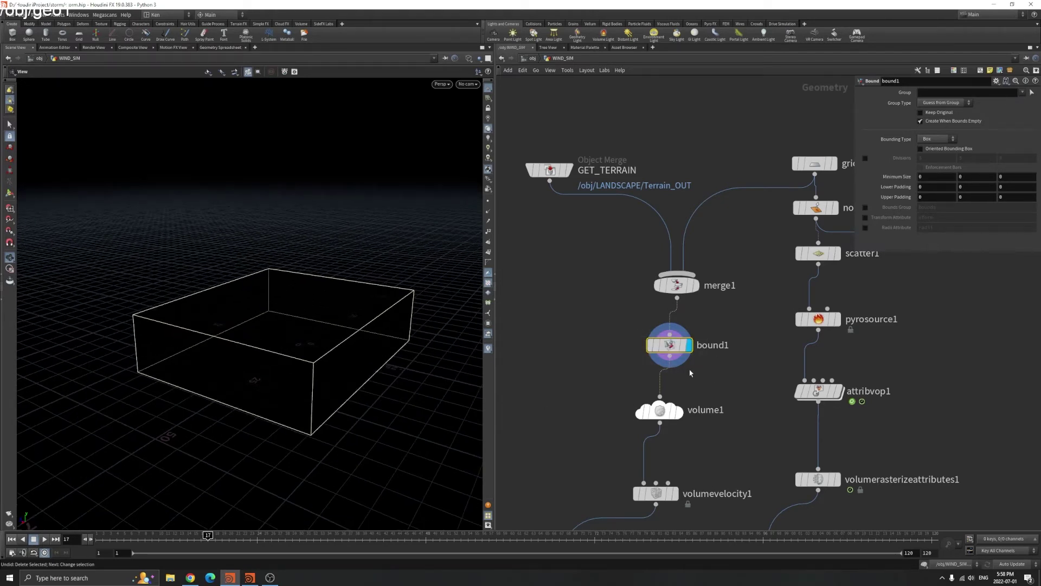
key(w)
Check volume1 keeps Rank Vector, Uniform Sampling By Size and Div Size 0.05
click(659, 411)
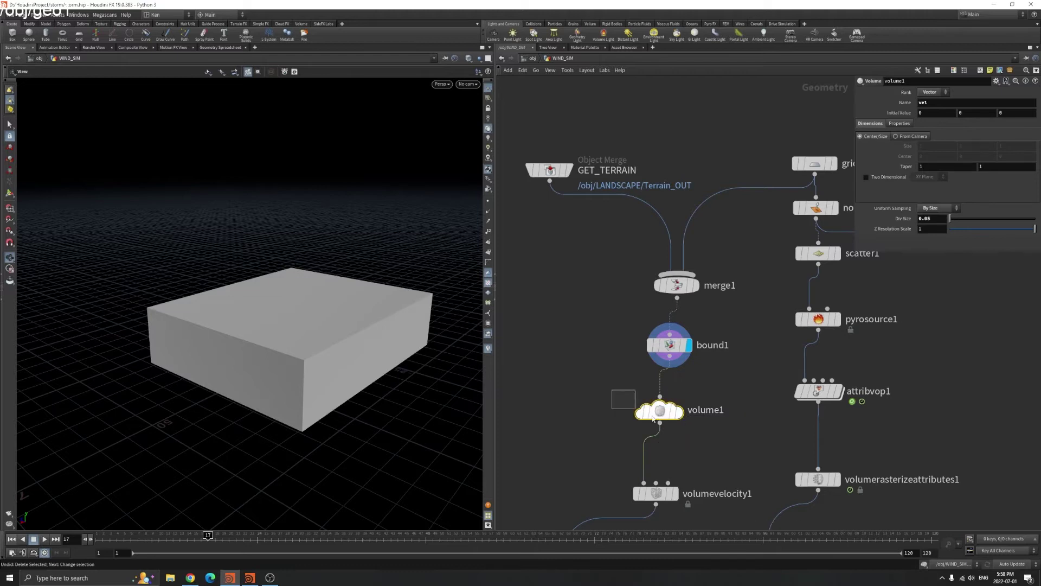
click(937, 93)
click(940, 103)
click(938, 208)
click(939, 211)
click(937, 217)
Confirm volumerasterizeattributes1's Voxel Size is also 0.05, then return to volume1
middle_drag(893, 394, 862, 339)
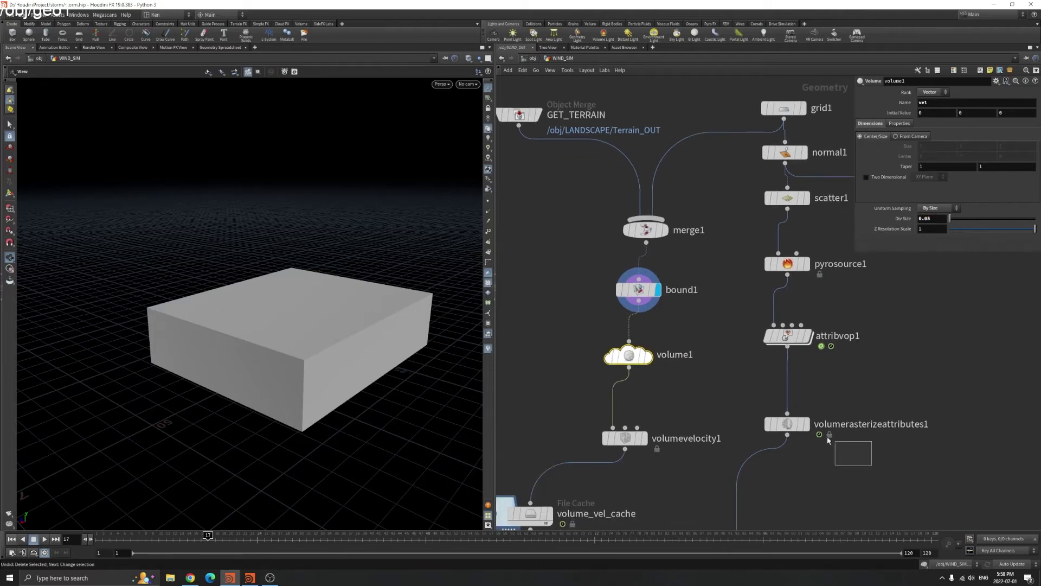
click(787, 423)
drag(935, 159, 915, 174)
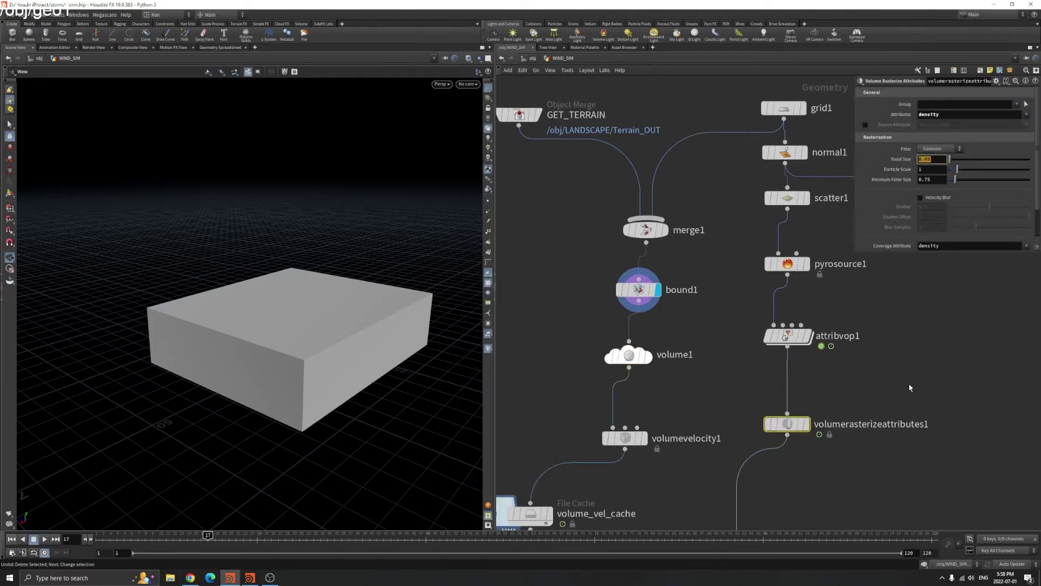
click(628, 354)
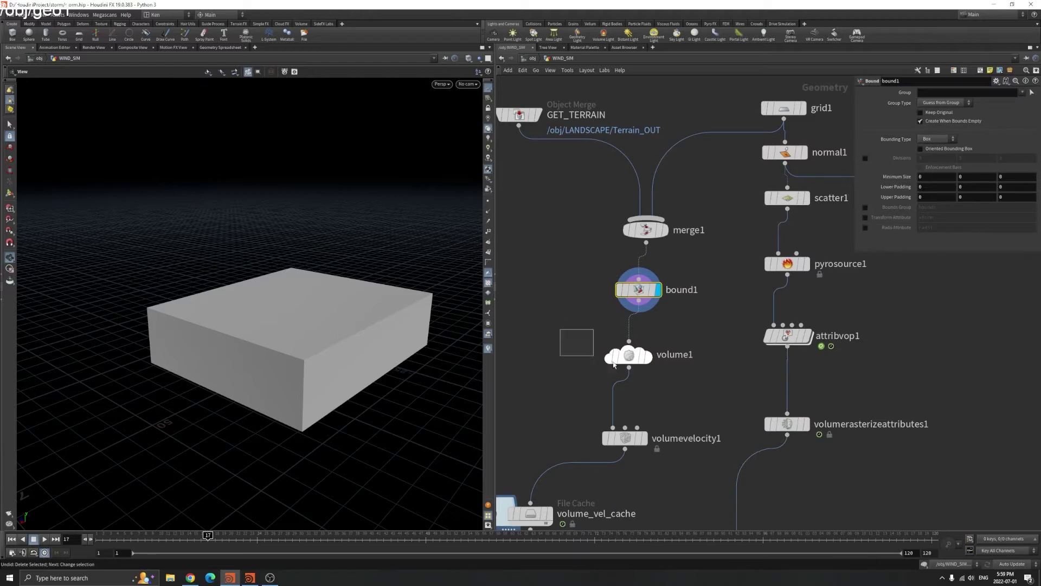
Display volume1's output and view its voxel resolution and size info
click(649, 356)
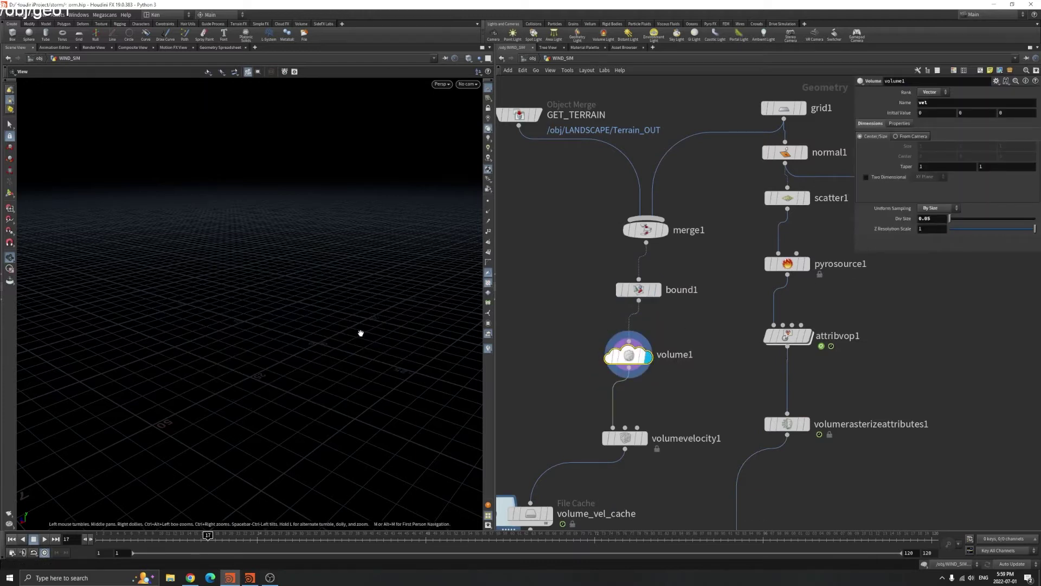
middle_click(640, 353)
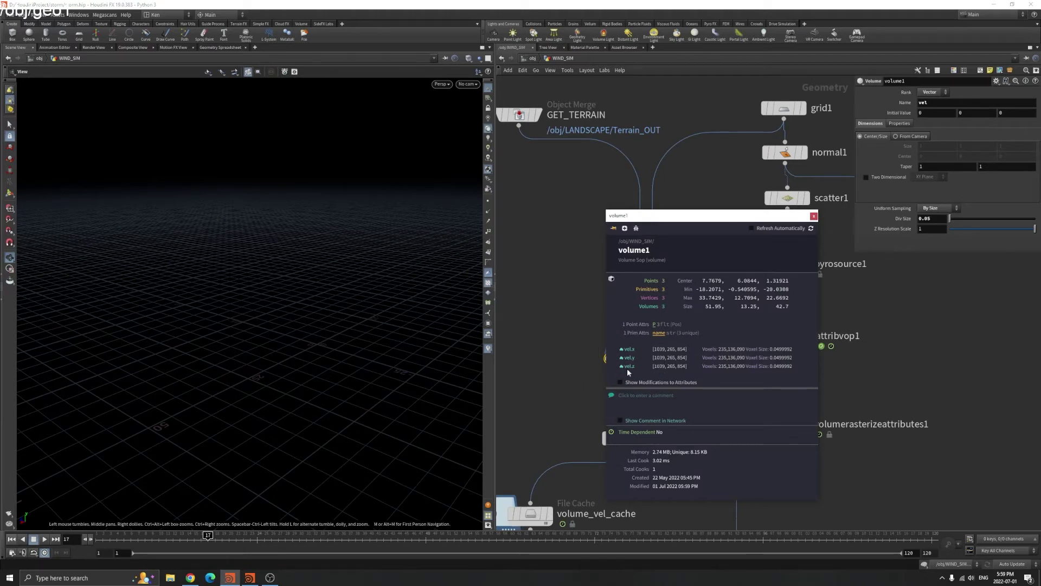
click(813, 216)
Review volumevelocity1's Scale-3 curl noise and its −3, 0, −3 constant velocity
middle_drag(677, 470, 688, 397)
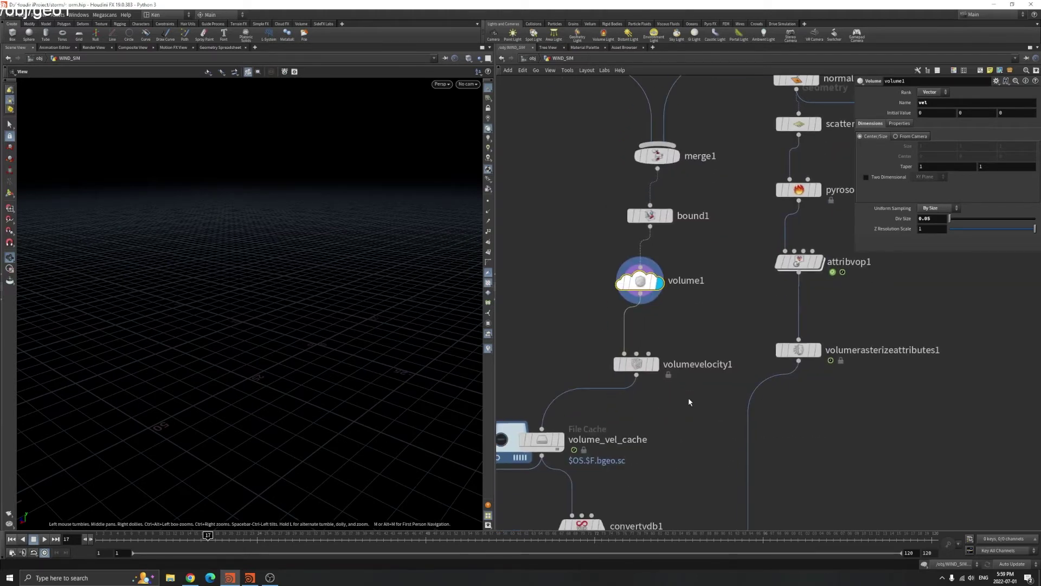
click(636, 364)
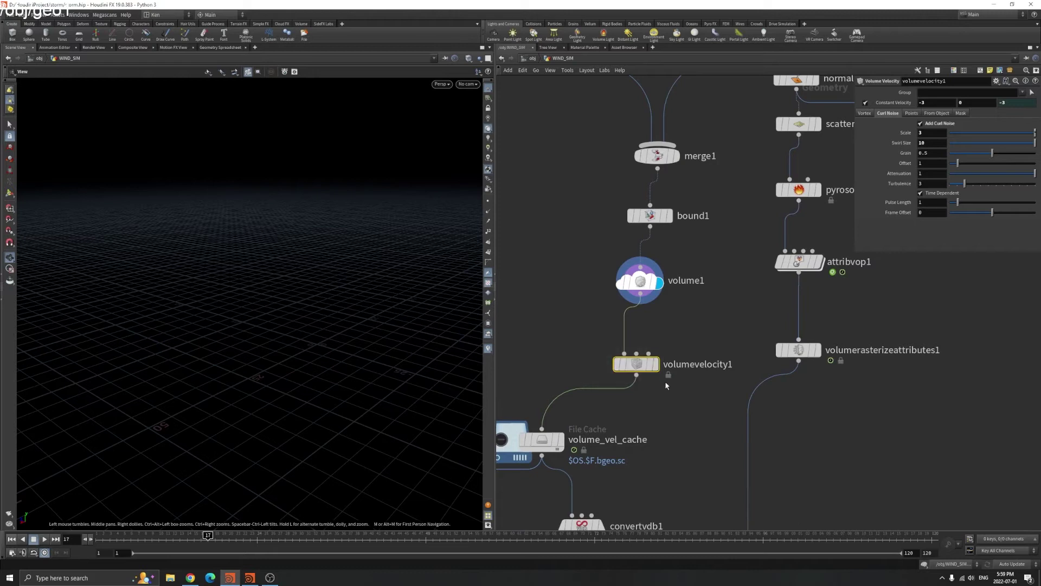
mouse_move(659, 370)
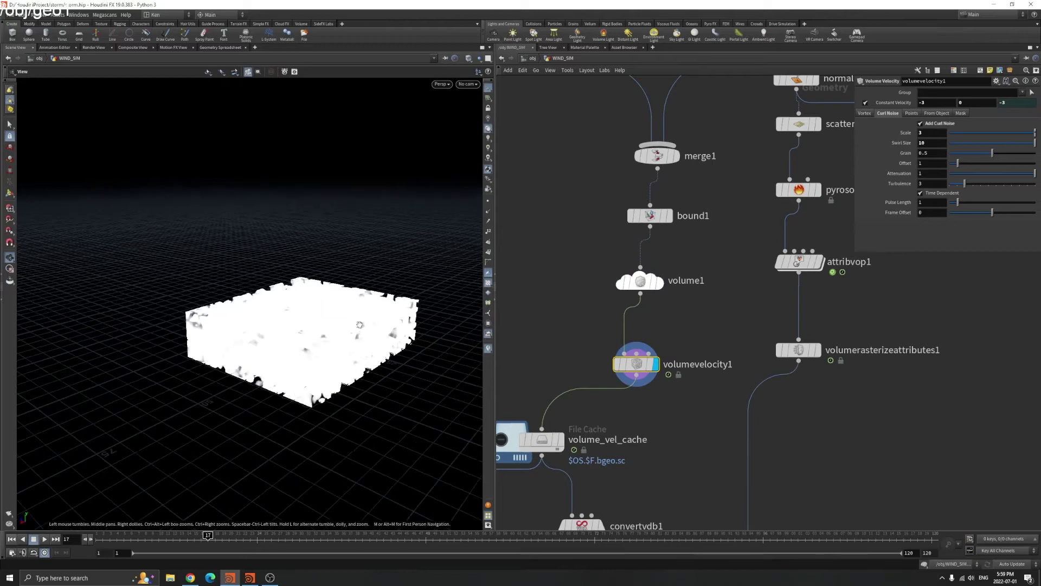
scroll(651, 350, up, 3)
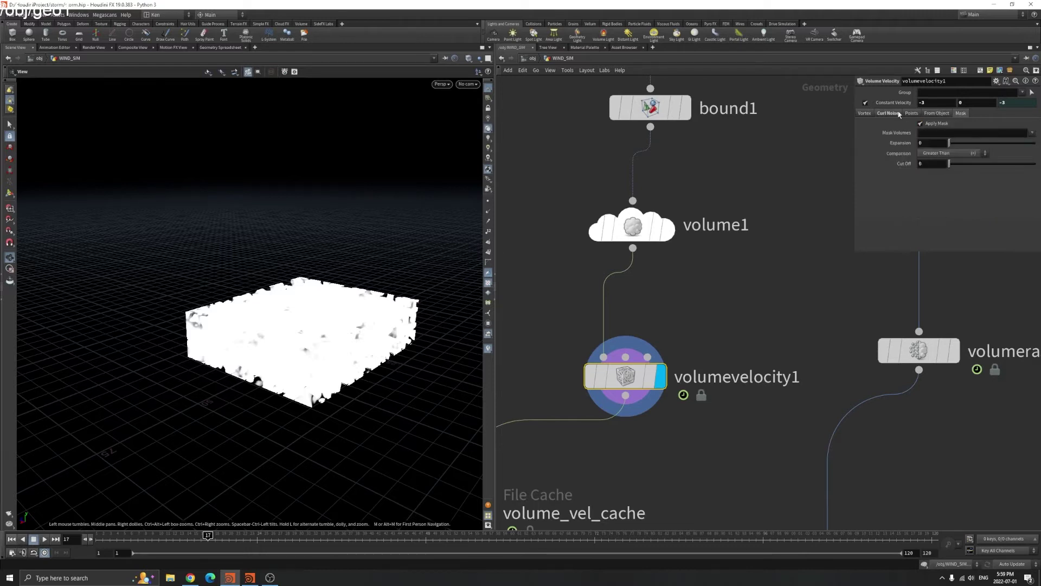
scroll(694, 338, down, 2)
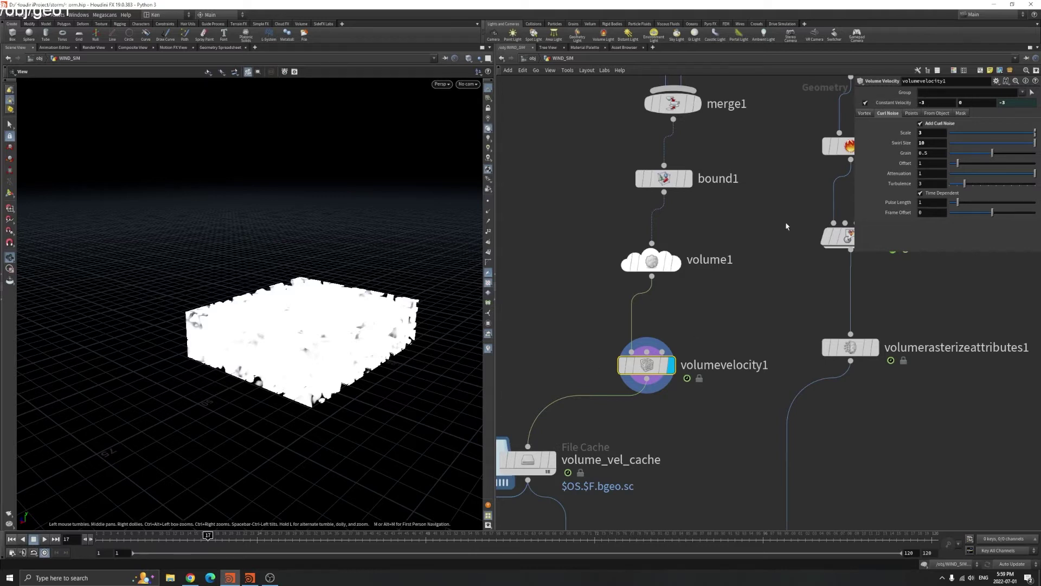
click(922, 102)
click(1009, 102)
Show volume1's output in the viewport and bring merge1 into view
drag(282, 325, 326, 293)
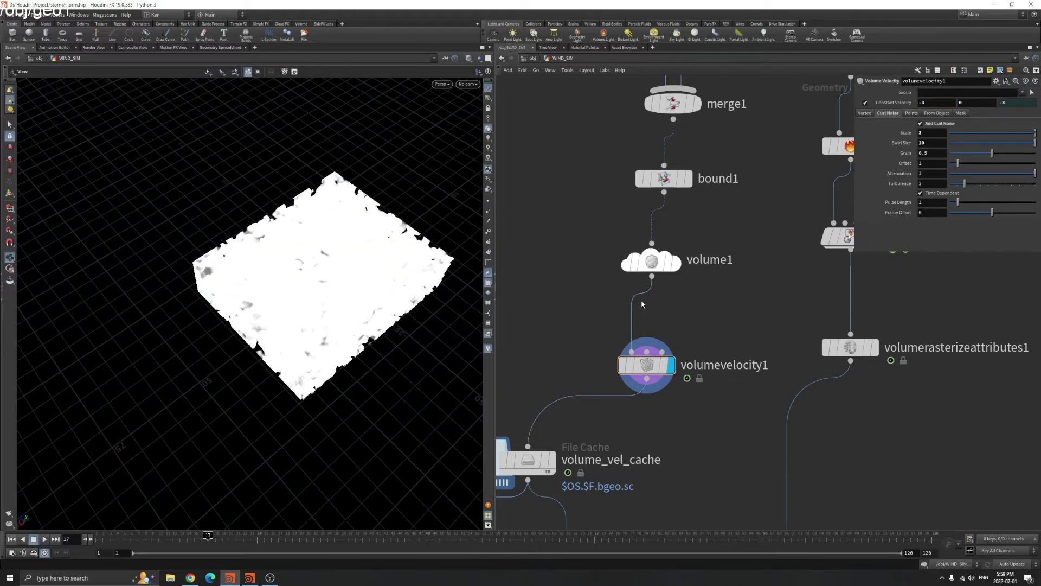
click(676, 264)
middle_drag(691, 155, 671, 257)
Display merge1's terrain and switch it from textured to flat shaded drawing
click(677, 205)
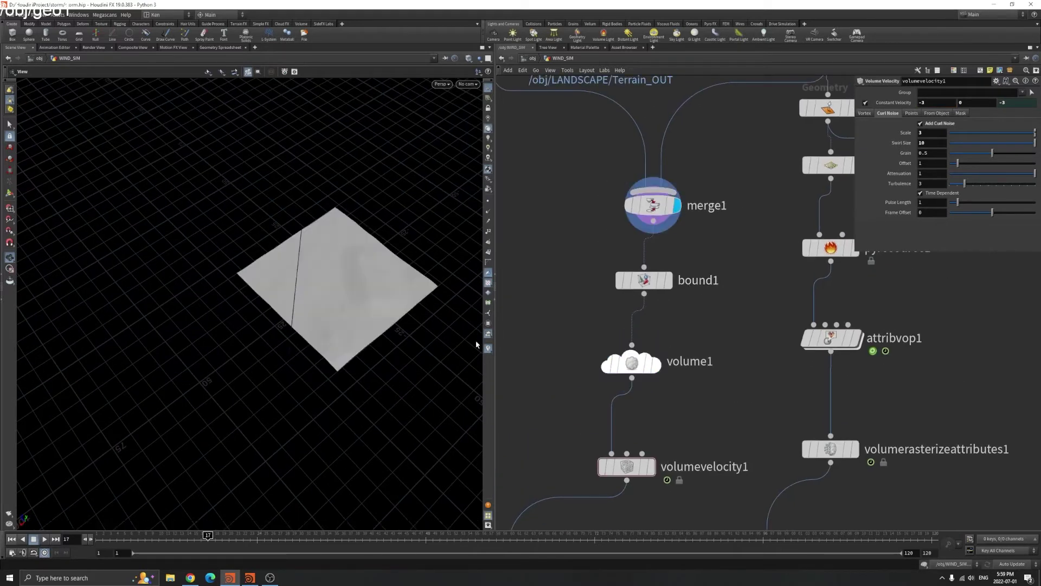
drag(352, 331, 405, 339)
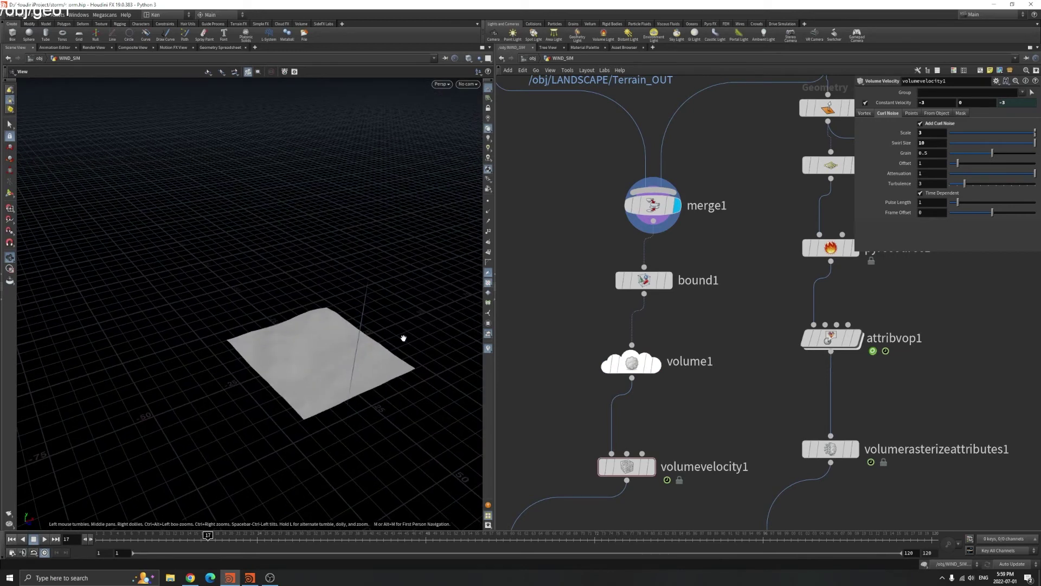
click(462, 87)
click(467, 169)
mouse_move(467, 169)
mouse_down()
mouse_move(369, 310)
mouse_move(344, 319)
mouse_move(304, 379)
mouse_move(321, 384)
mouse_move(345, 288)
mouse_up()
key(w)
Orbit around the terrain and upright plane from low and high angles
mouse_move(325, 343)
mouse_down()
mouse_move(70, 493)
mouse_move(66, 432)
mouse_up()
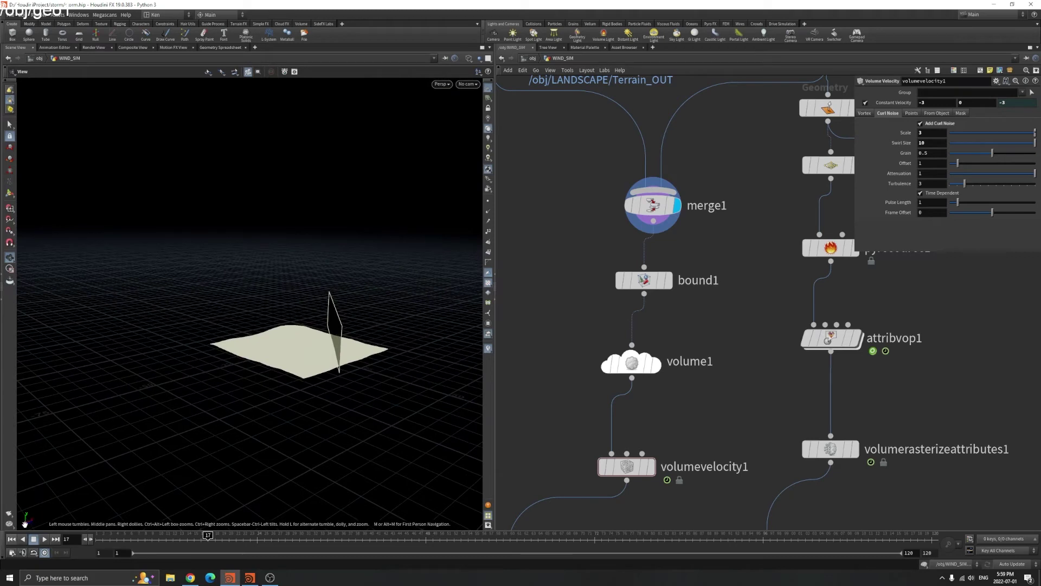
drag(107, 460, 326, 366)
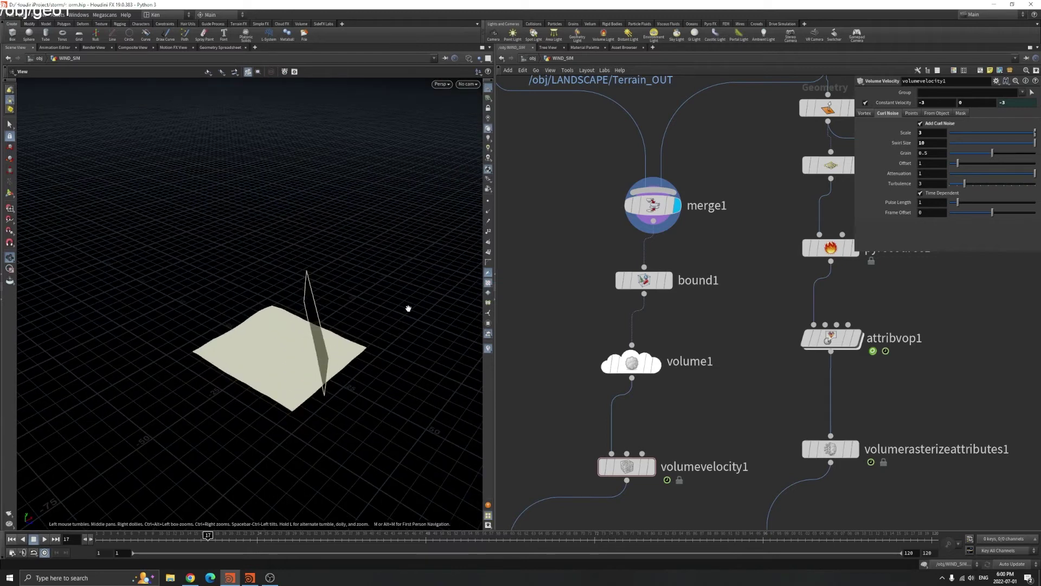
drag(234, 326, 338, 341)
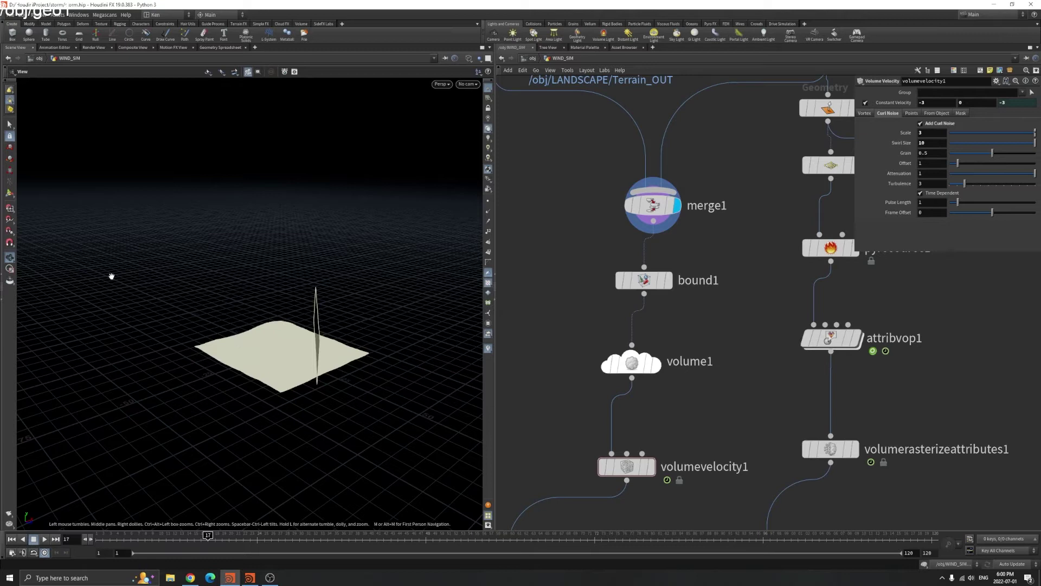
drag(317, 329, 301, 313)
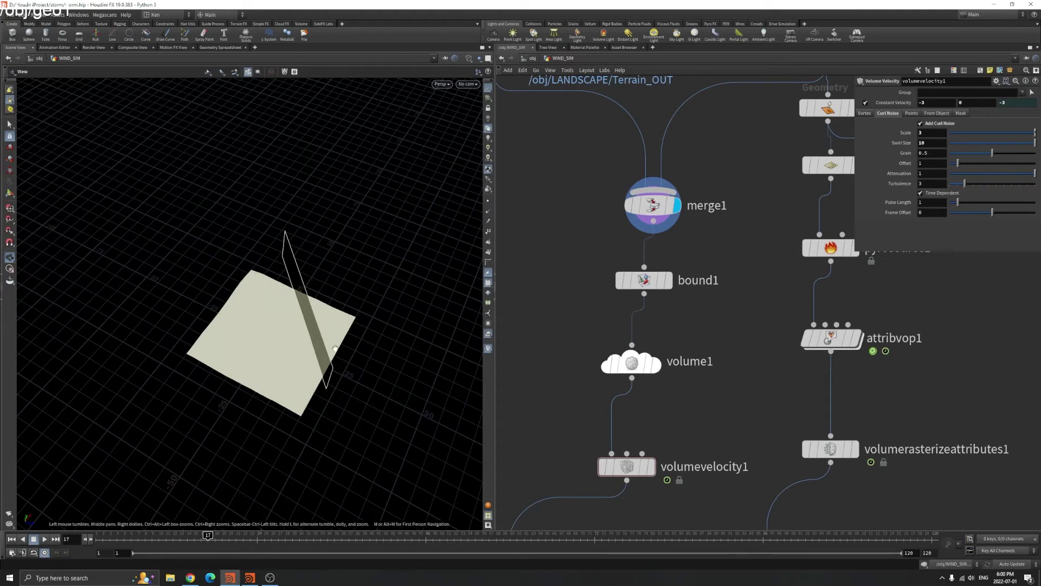
scroll(670, 378, down, 5)
scroll(670, 378, up, 5)
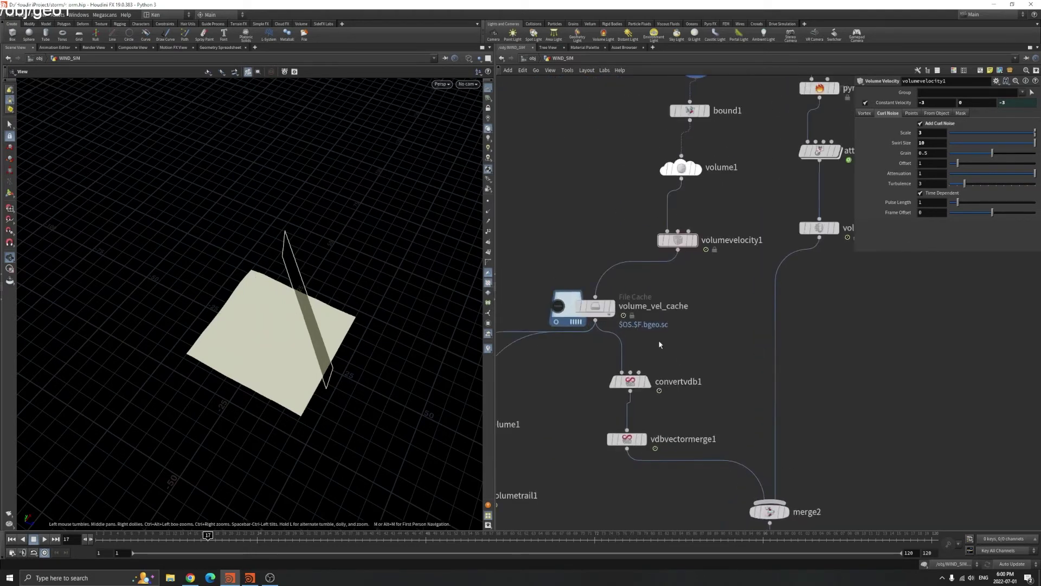
Set the display flag on volume_vel_cache and draw the cached volume shaded
click(595, 306)
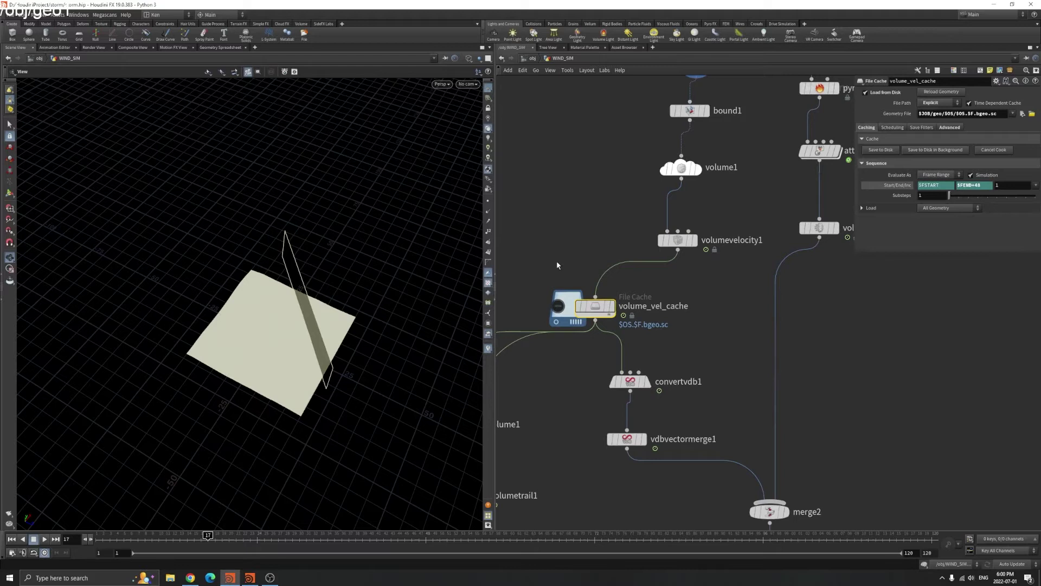
scroll(597, 271, down, 3)
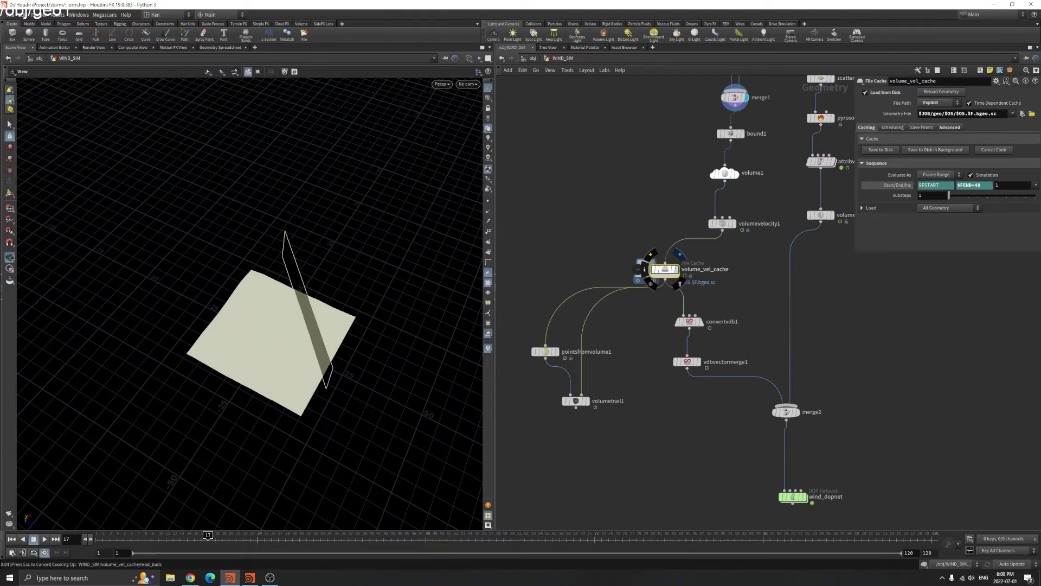
click(678, 255)
key(w)
drag(291, 343, 423, 313)
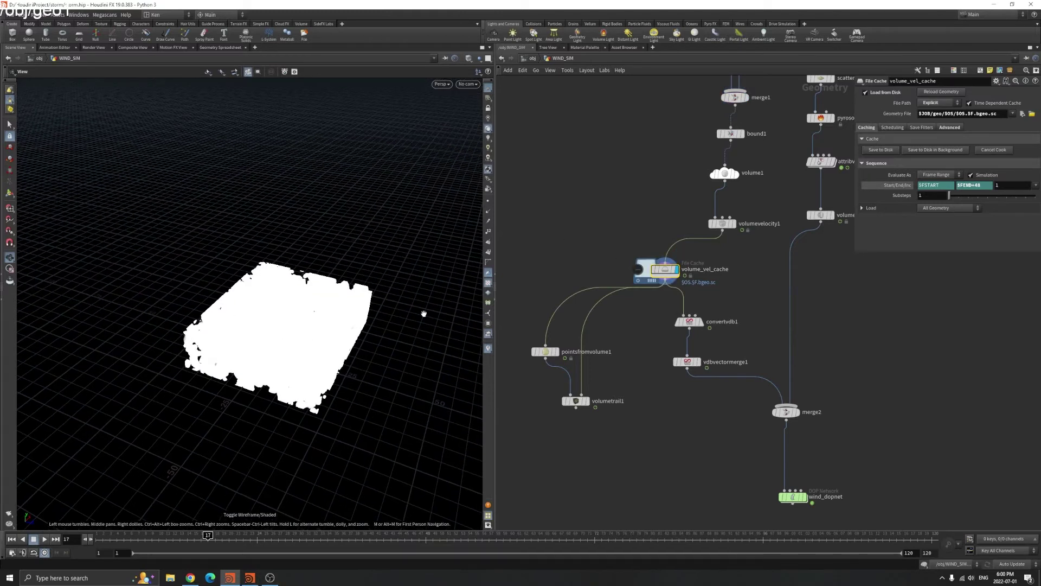
Inspect pointsfromvolume1 and volumetrail1 settings: Trail Length 5.423, Max Steps 1000
click(545, 352)
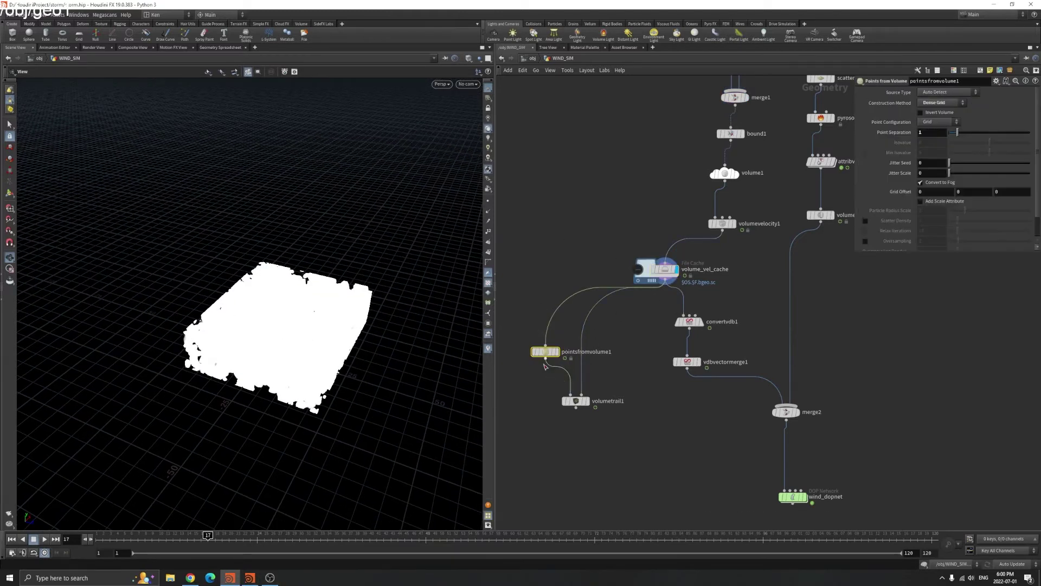
shift+click(576, 400)
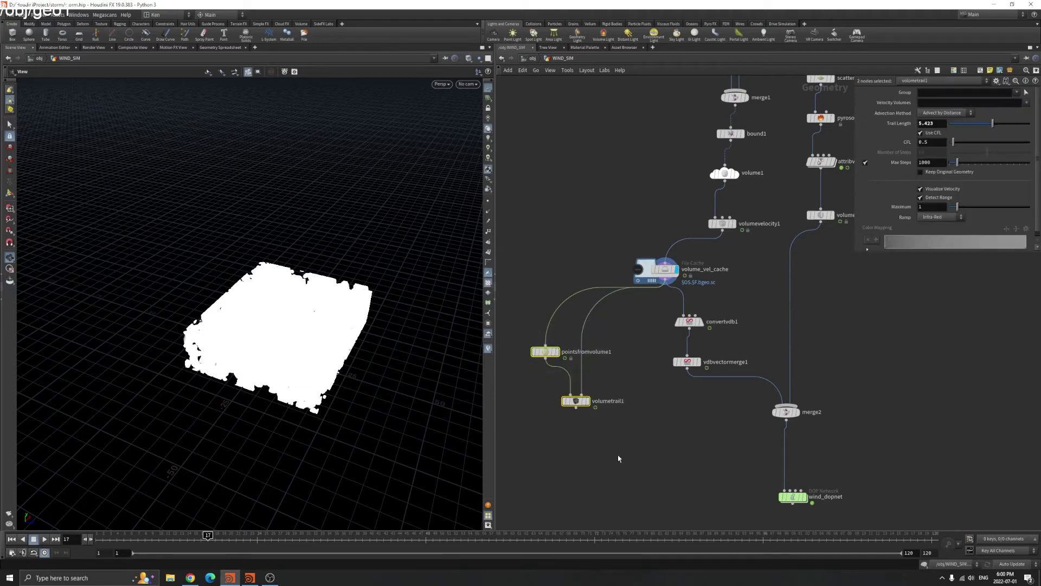
click(541, 352)
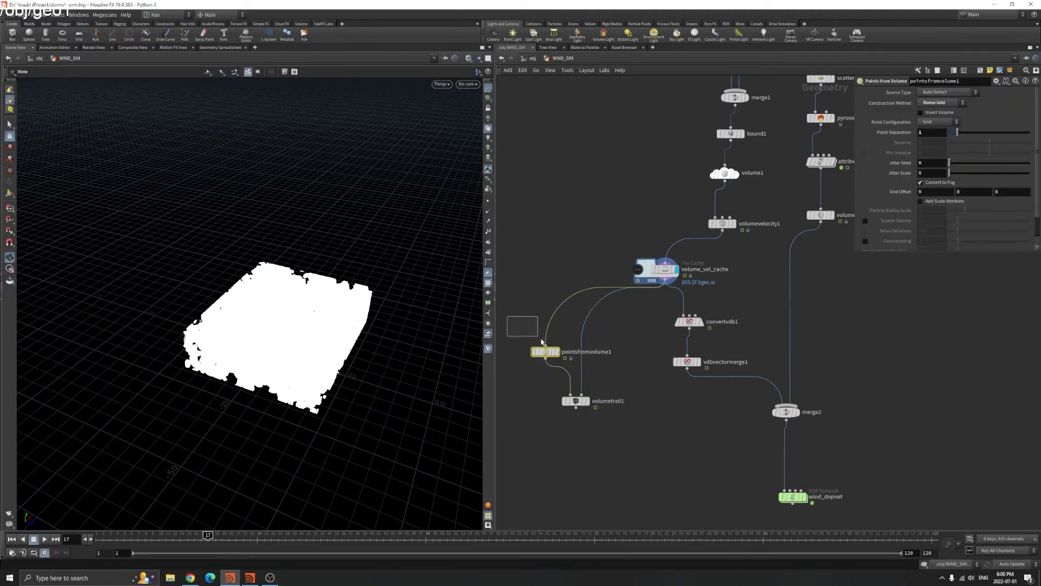
drag(517, 327, 560, 386)
click(576, 401)
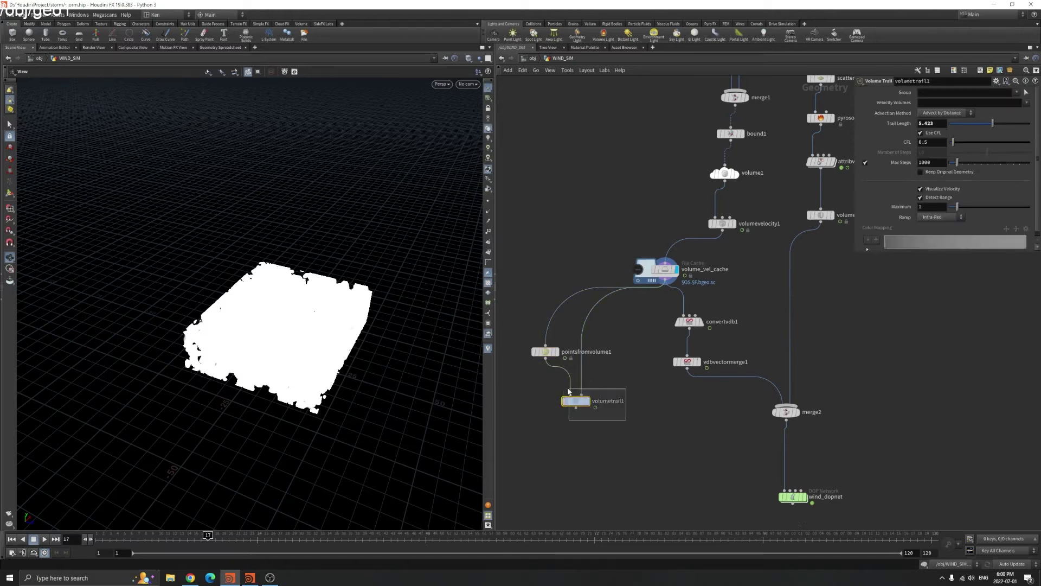
drag(412, 374, 343, 204)
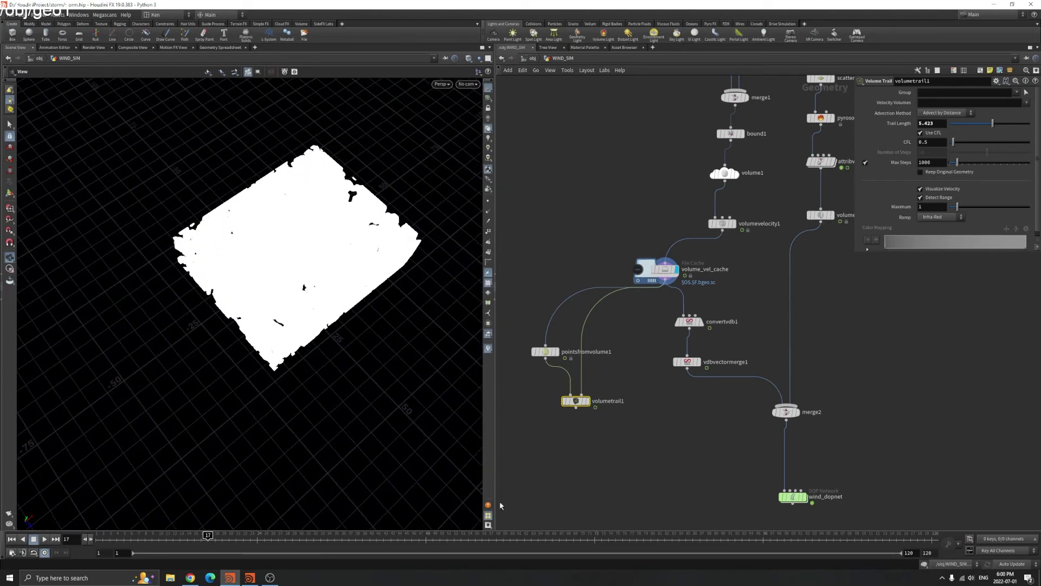
Bring up the velocity-trail MPlay flipbook, play it, and stop around frame 102
click(249, 579)
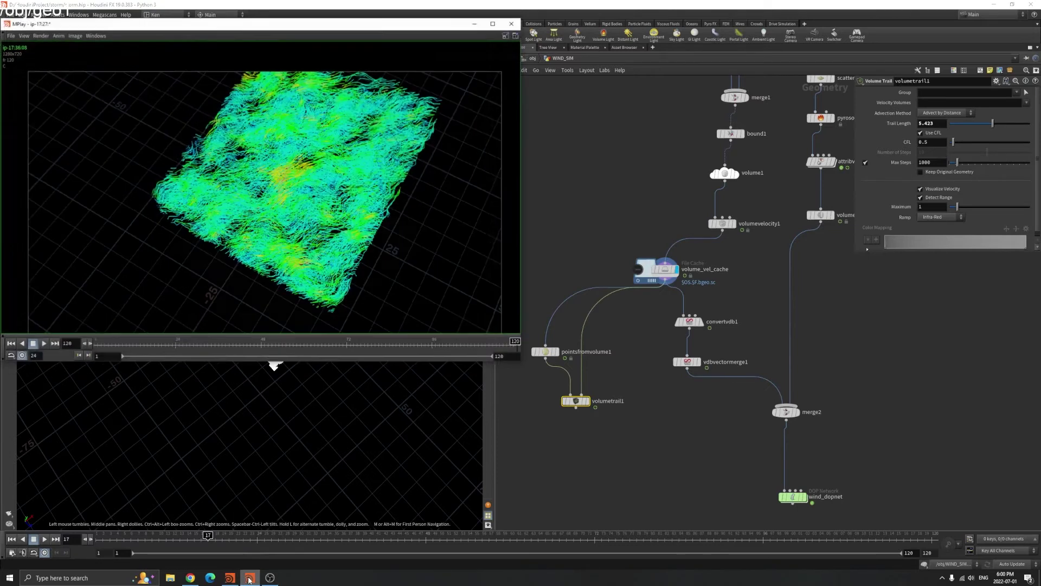
drag(381, 31, 762, 122)
scroll(699, 305, down, 2)
scroll(700, 305, up, 1)
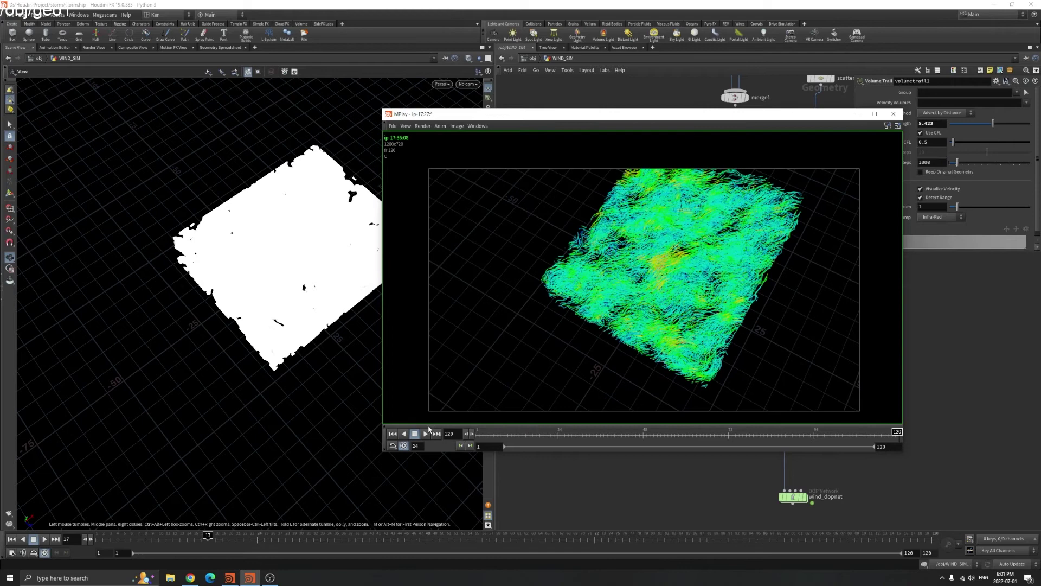
click(425, 434)
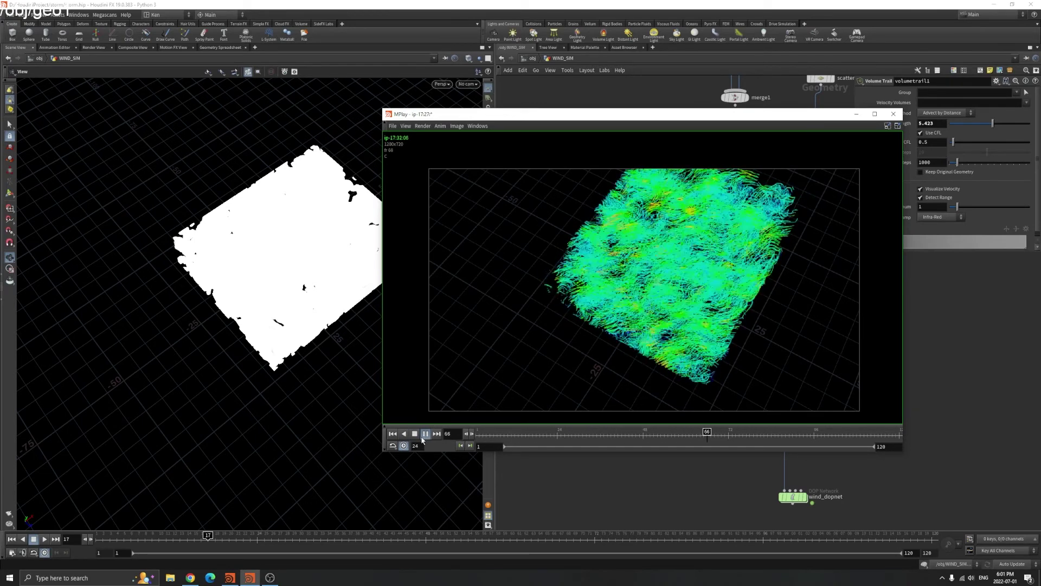
click(423, 436)
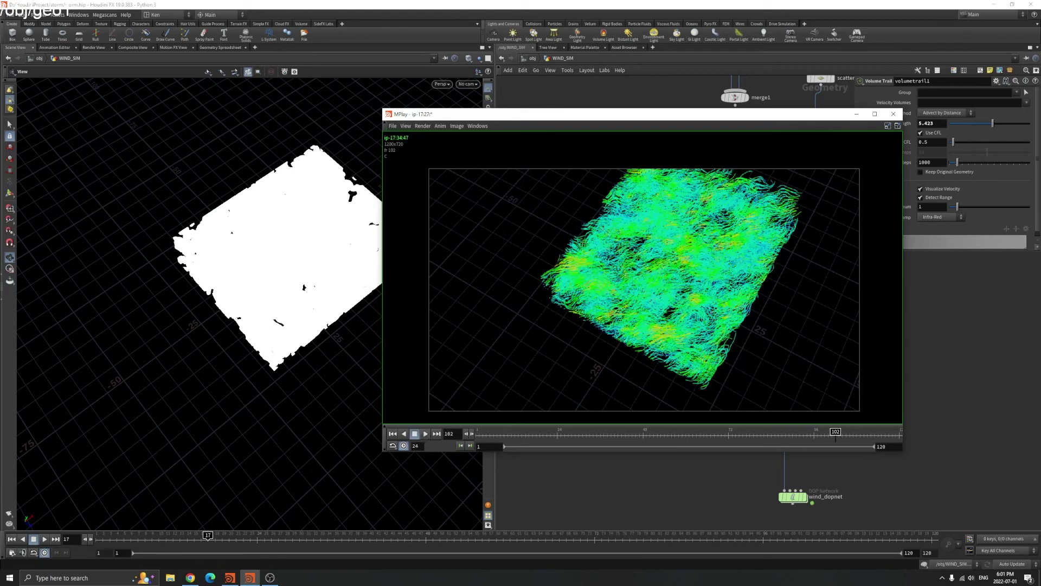
Minimize the MPlay flipbook so the WIND_SIM network shows again
click(269, 578)
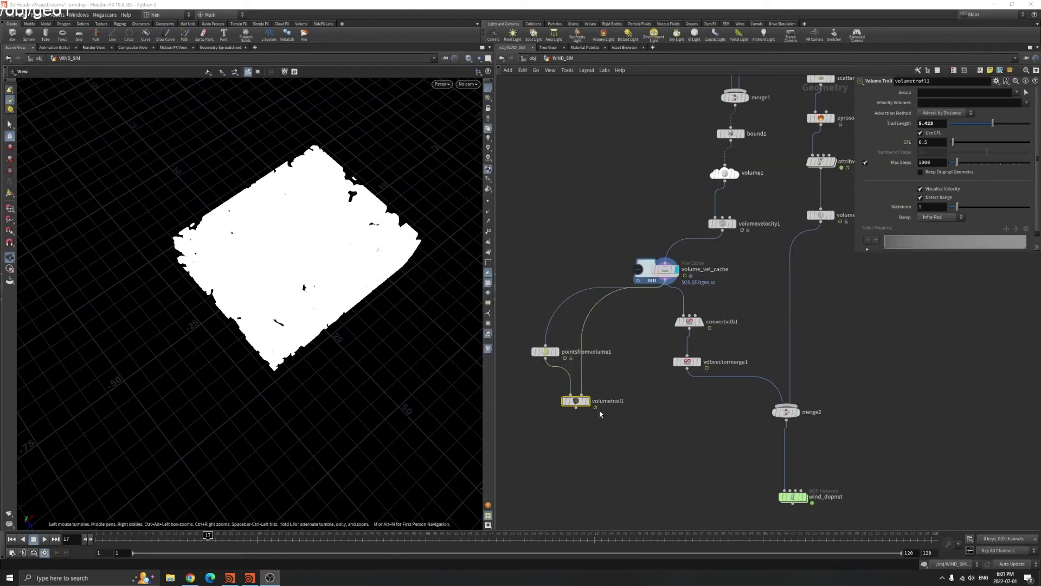
click(250, 578)
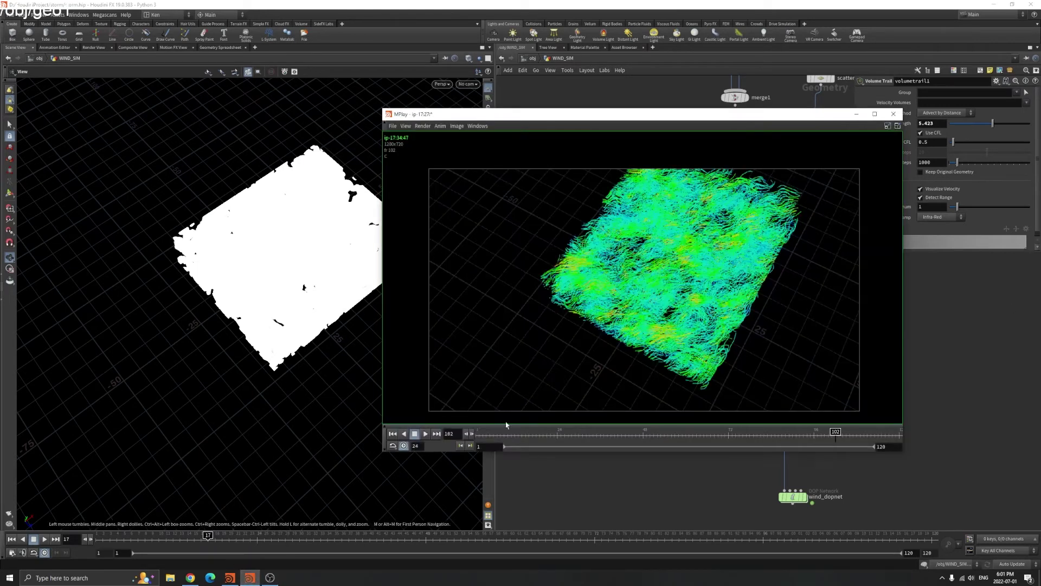
drag(768, 115, 762, 135)
click(856, 135)
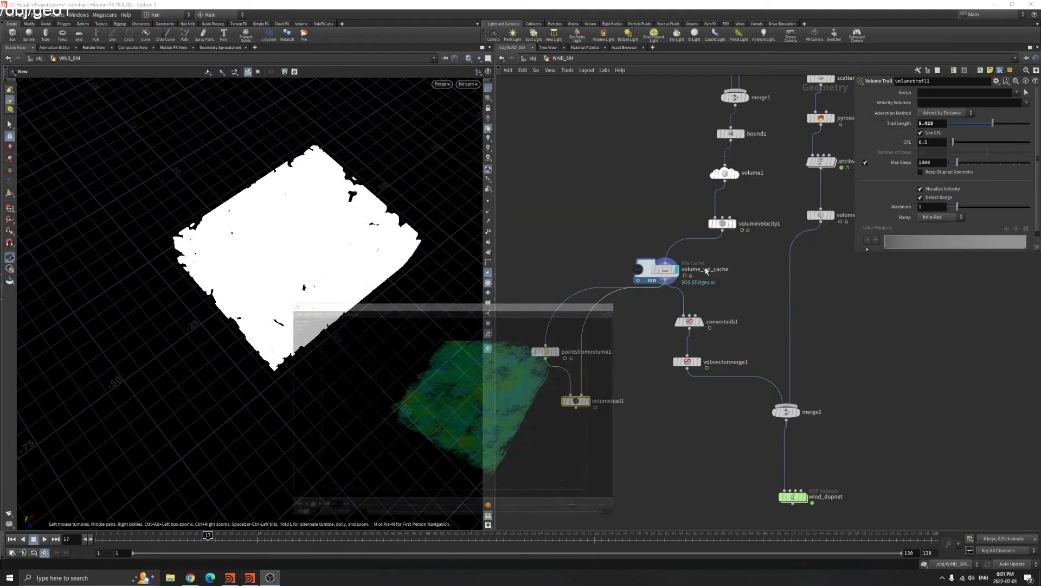
scroll(709, 347, up, 5)
click(578, 239)
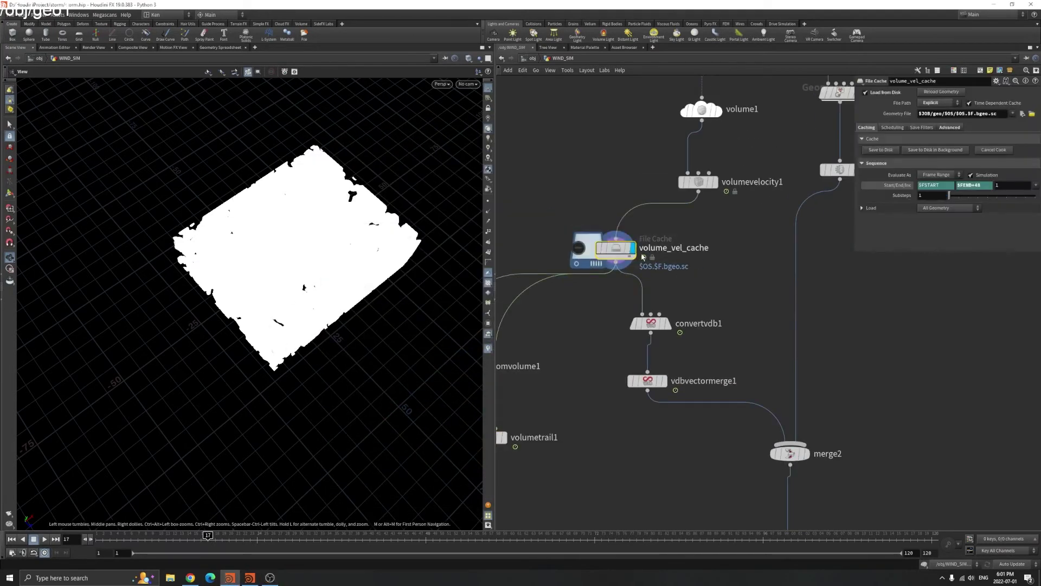
middle_click(613, 239)
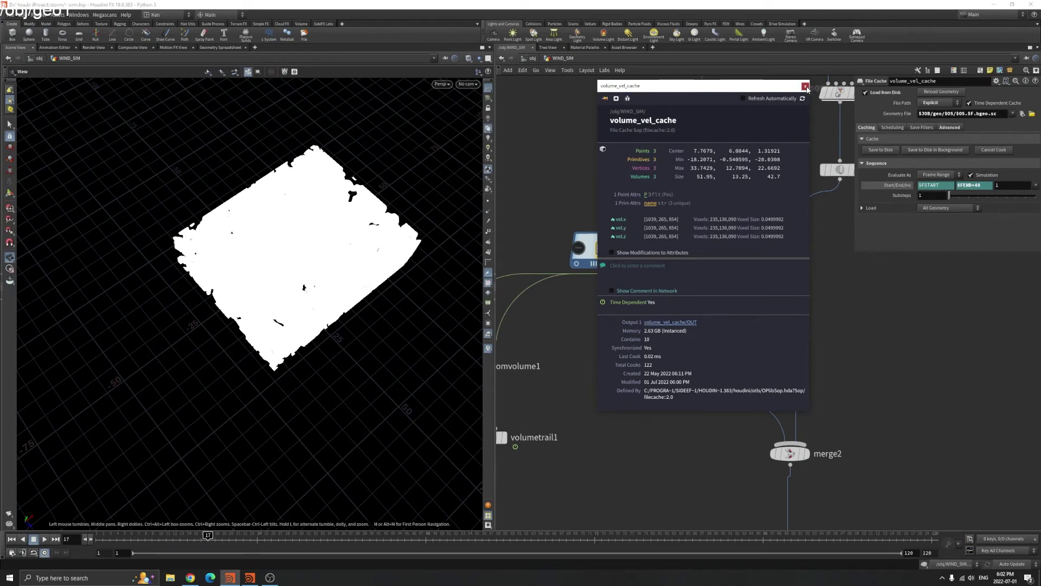
click(805, 86)
middle_drag(807, 179, 728, 295)
click(728, 296)
middle_click(728, 296)
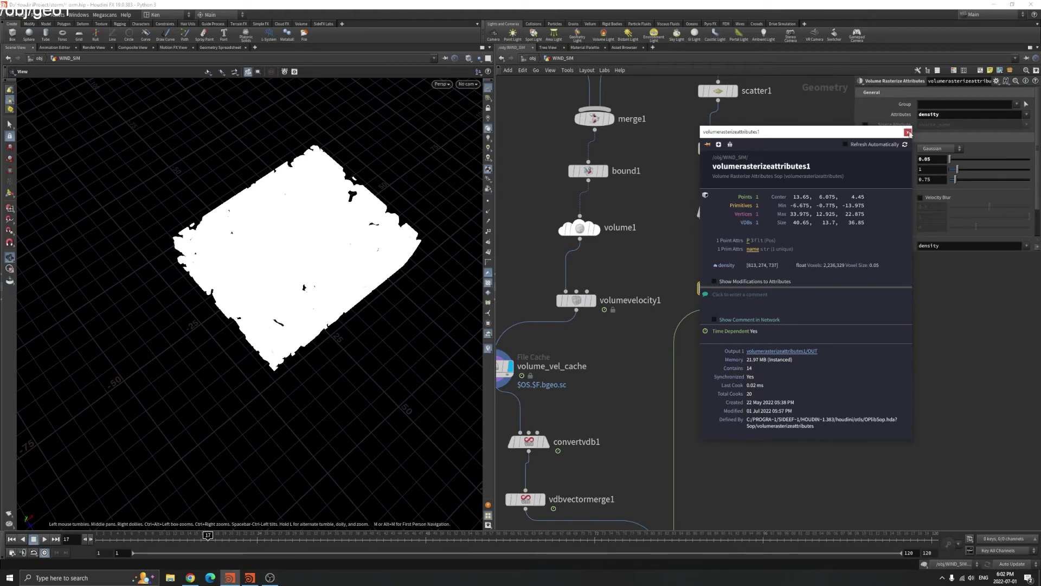
click(909, 133)
middle_drag(597, 347, 689, 295)
click(583, 316)
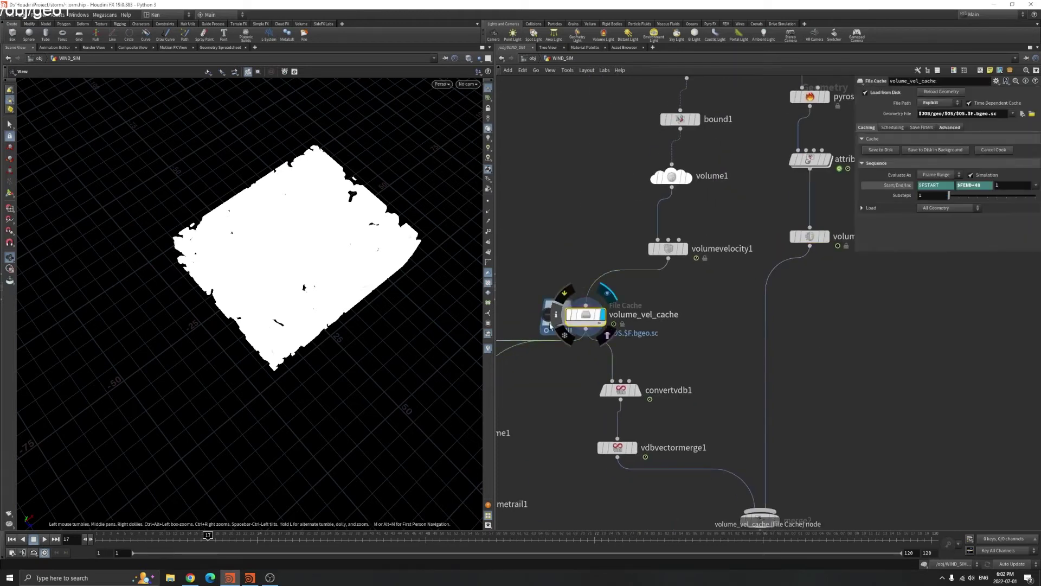
click(553, 321)
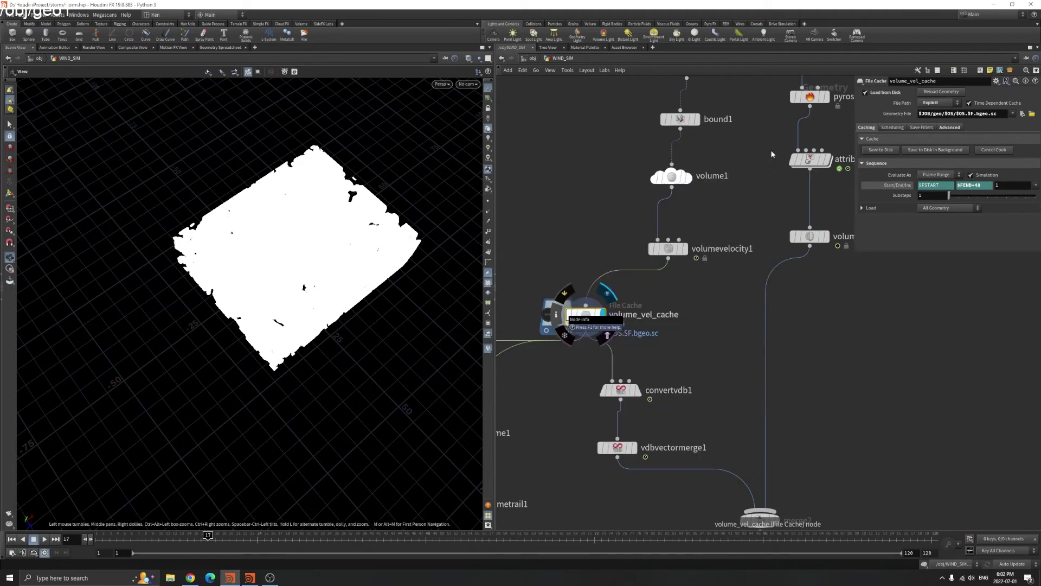
middle_drag(702, 395, 716, 370)
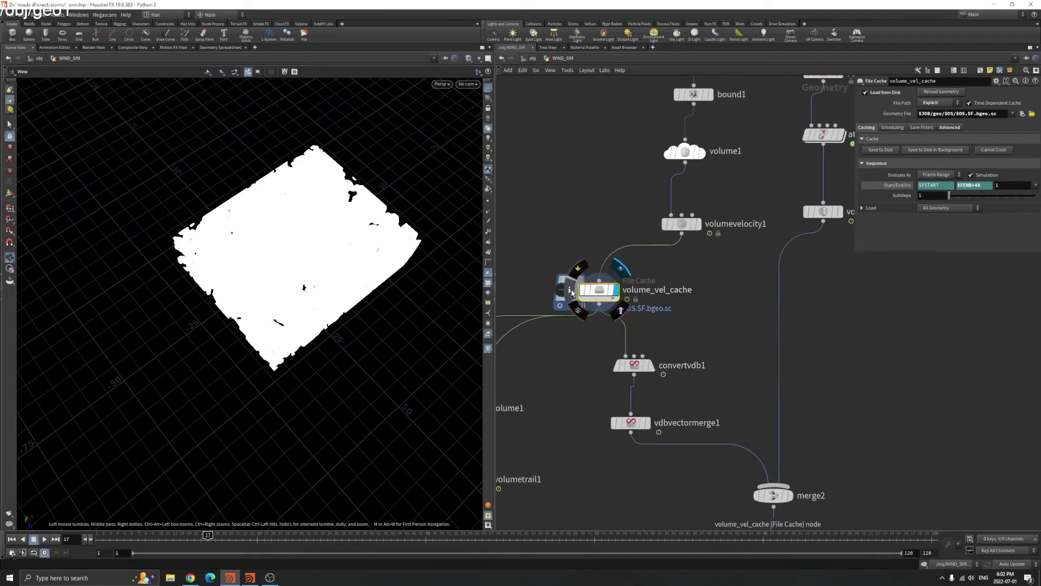
click(569, 289)
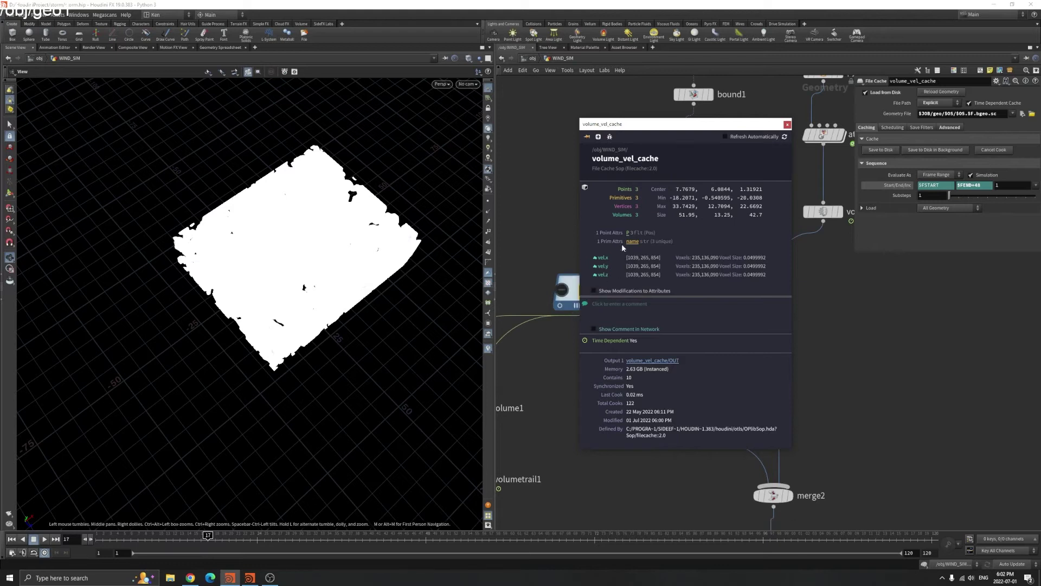
click(788, 125)
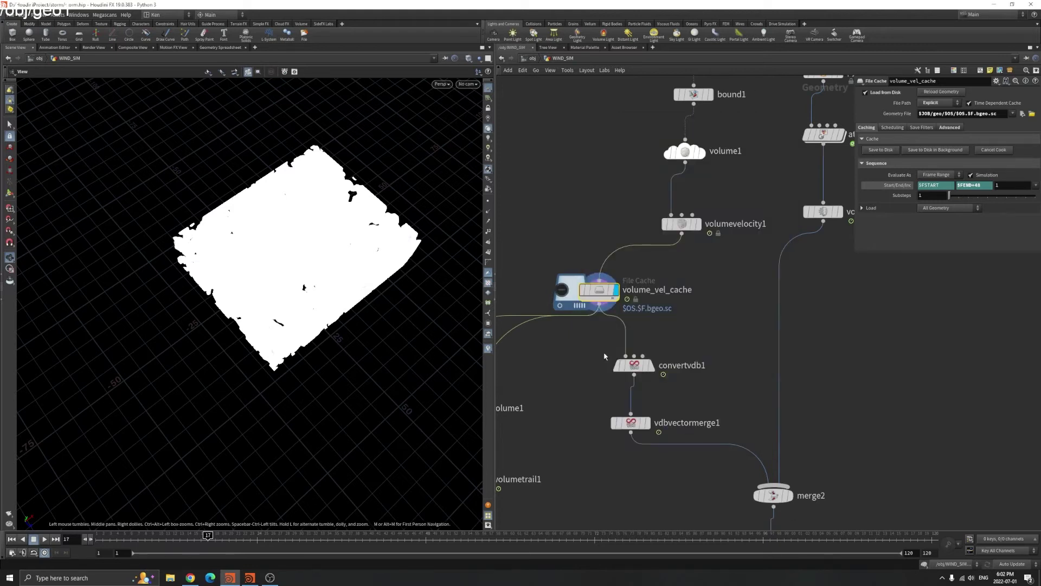
click(634, 365)
Keep convertvdb1 converting to VDB and review vdbvectormerge1's vel.x, vel.y and vel.z group expressions
click(940, 103)
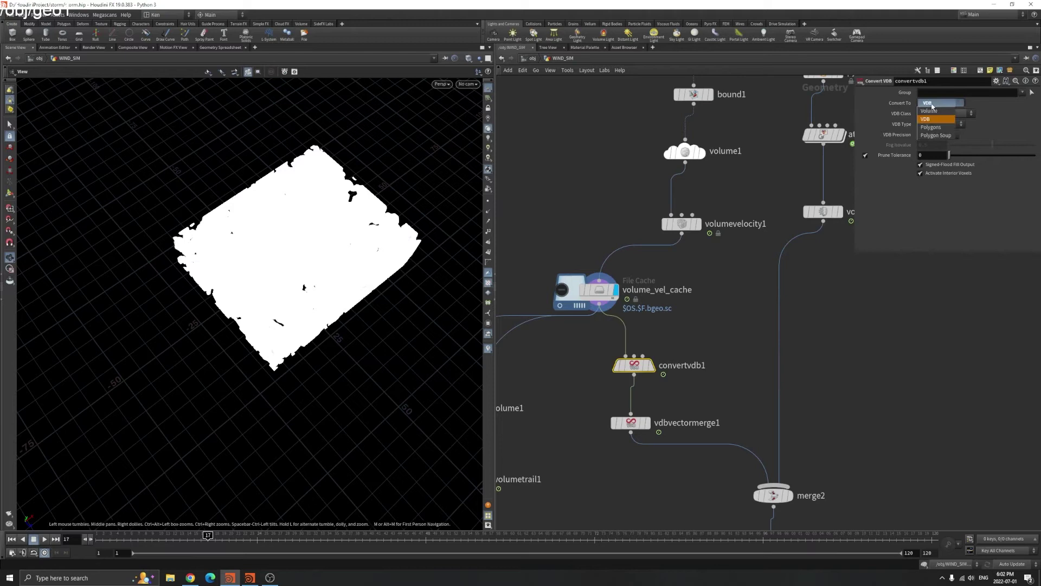
click(927, 120)
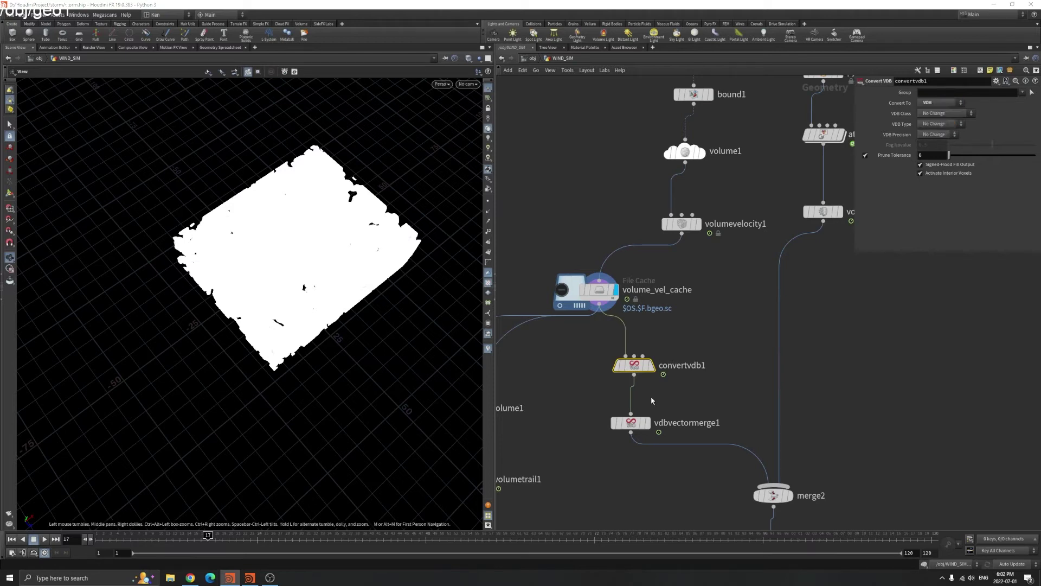
click(641, 421)
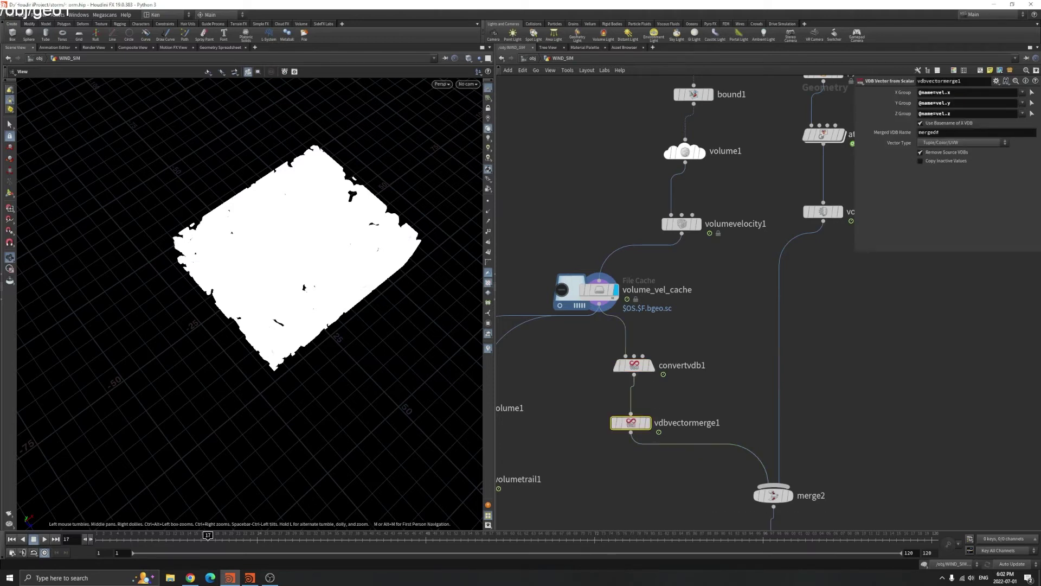
drag(952, 92, 917, 94)
drag(955, 101, 918, 103)
click(925, 112)
Display vdbvectormerge1's merged velocity VDB in the viewport and check its node info
mouse_move(648, 428)
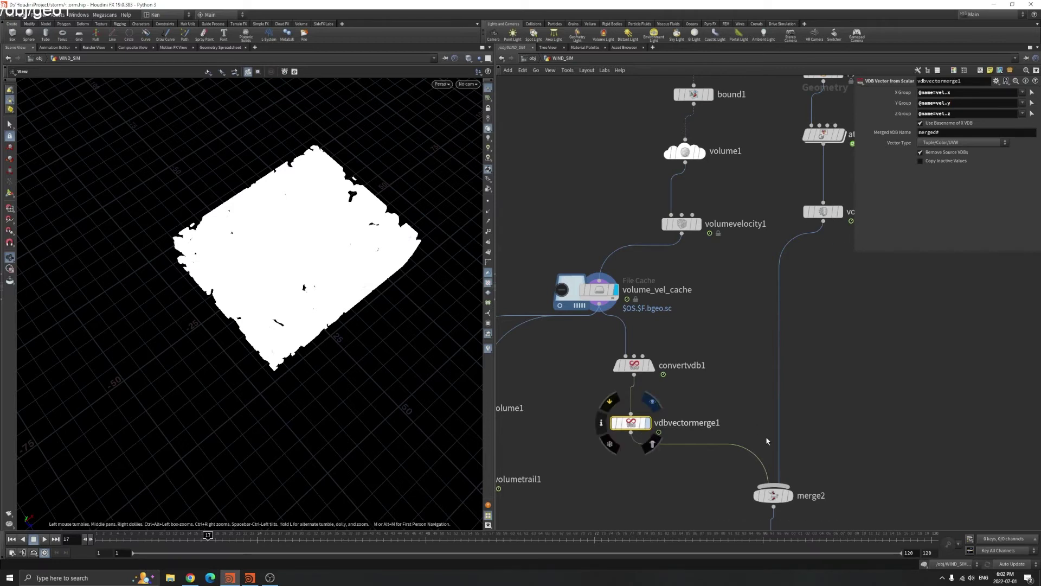
key(r)
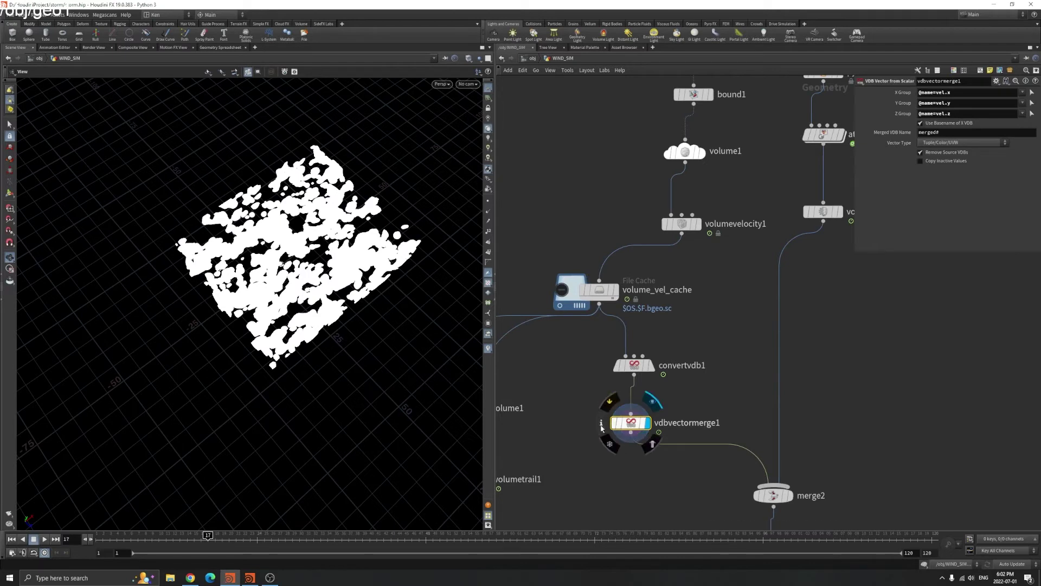
click(601, 426)
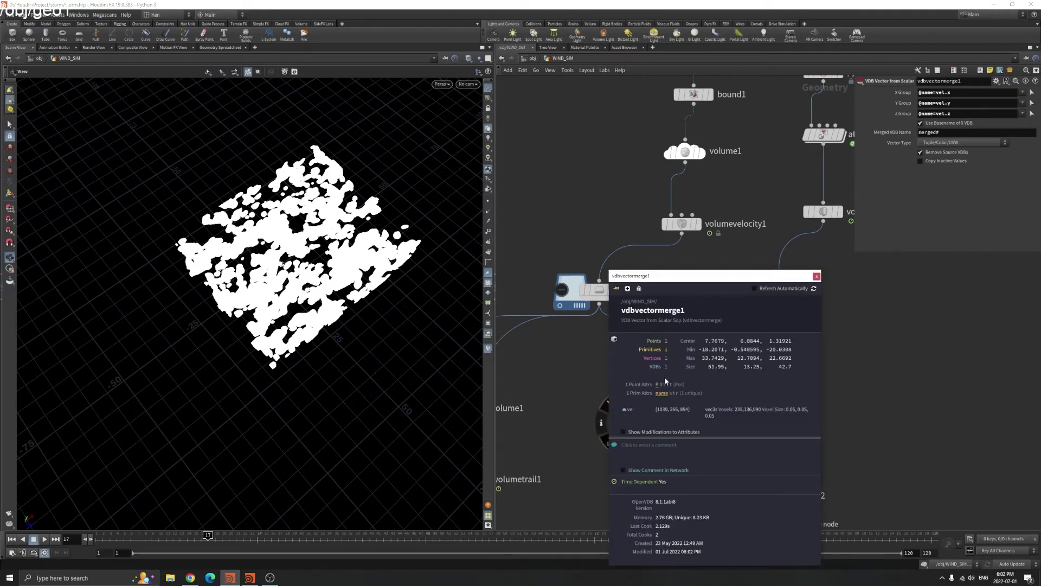
click(817, 277)
scroll(866, 399, down, 5)
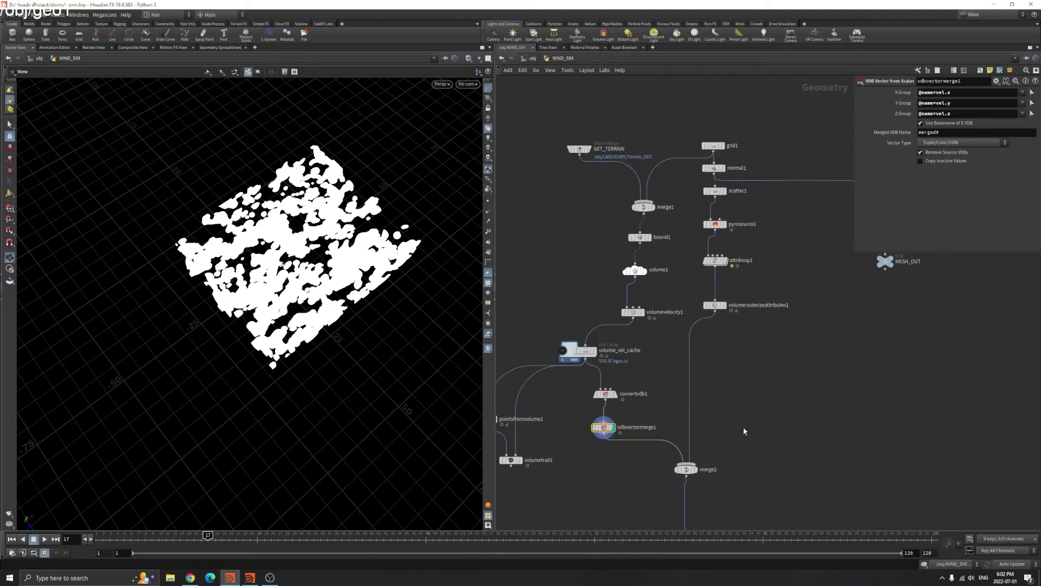
scroll(729, 382, up, 3)
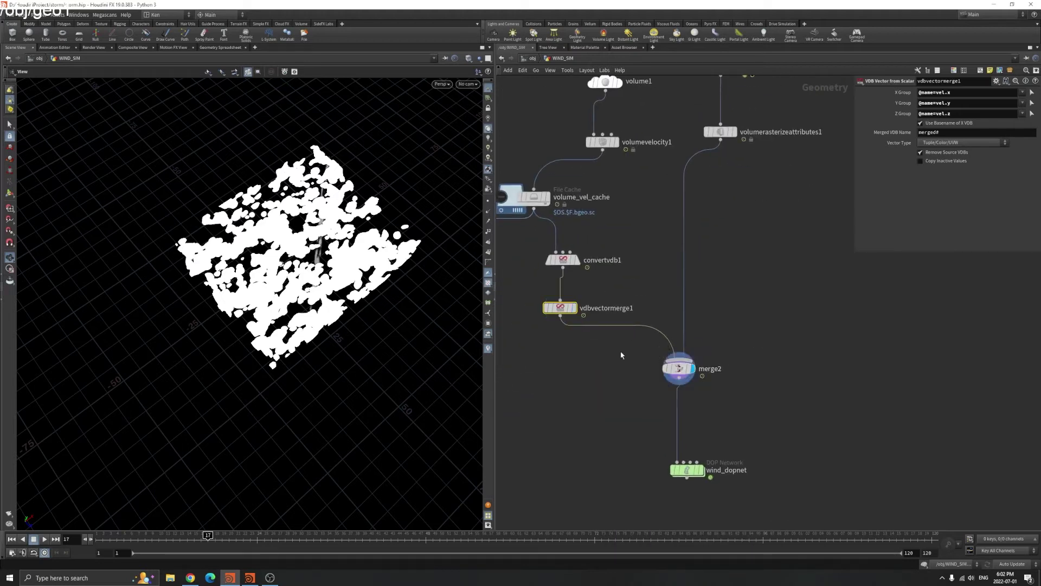
Check merge2's node info for its combined inputs, then rewind the timeline to frame 1
click(678, 369)
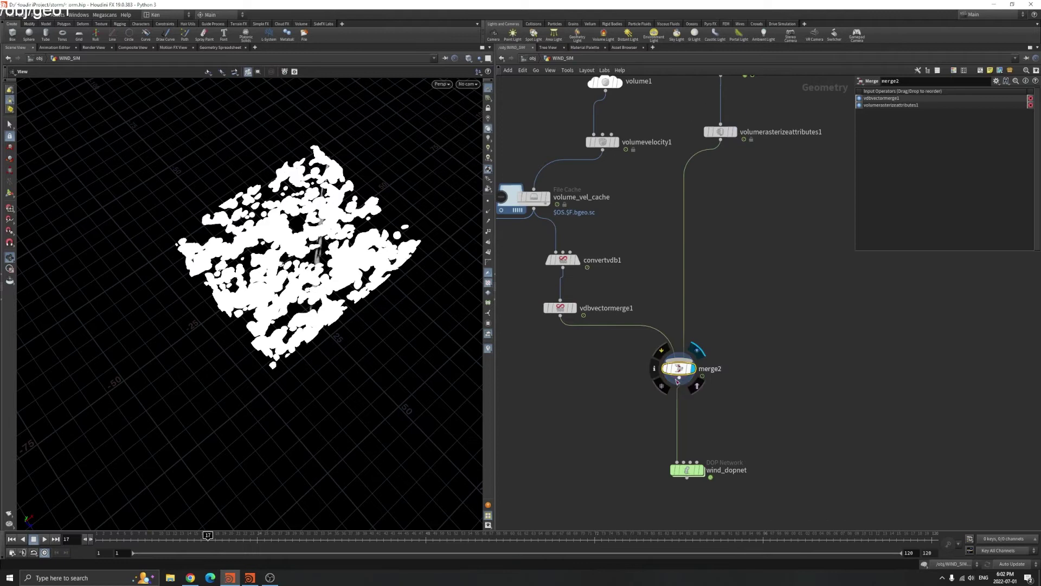
click(654, 369)
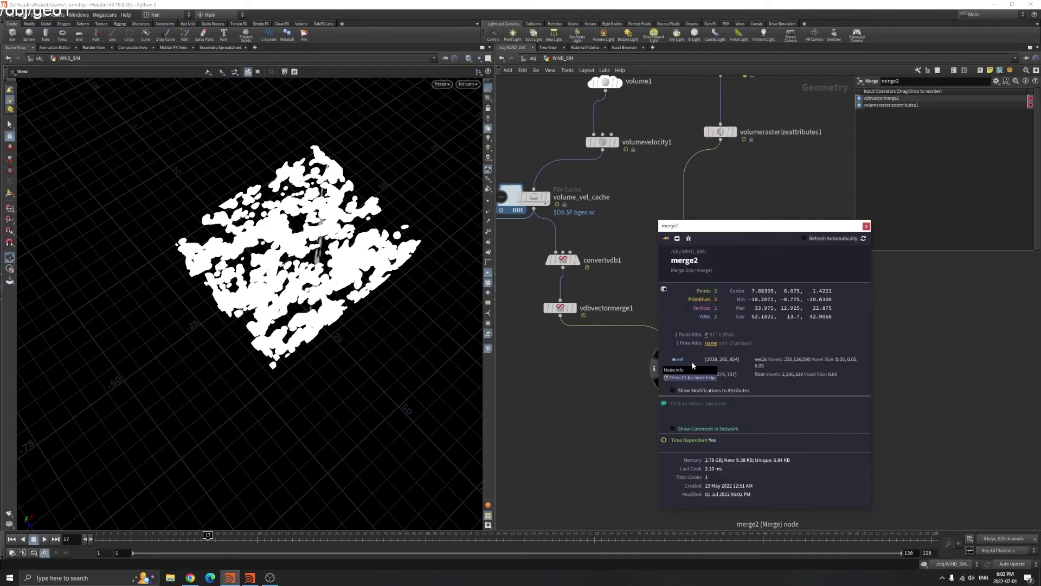
click(866, 226)
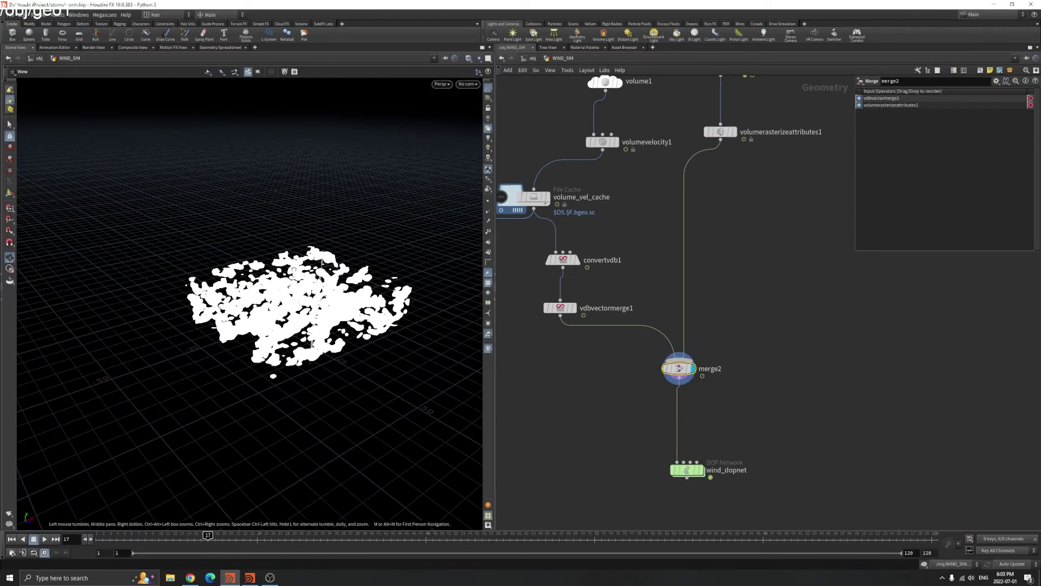
scroll(720, 406, down, 3)
scroll(704, 409, up, 4)
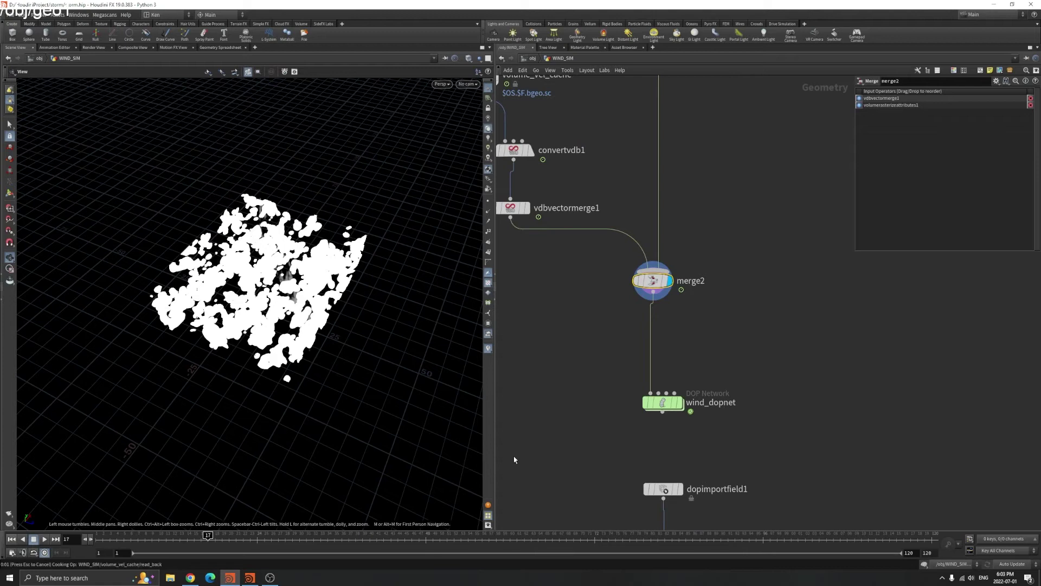
key(ctrl+Up)
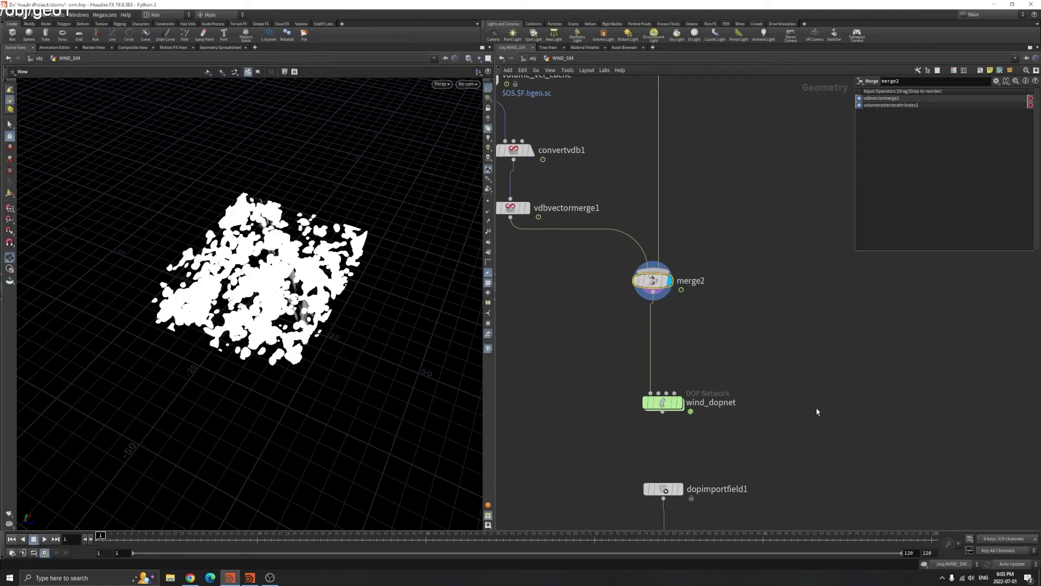
Set viewport updating to Manual and enter the wind_dopnet dynamics network
click(1001, 564)
click(1008, 556)
double_click(663, 402)
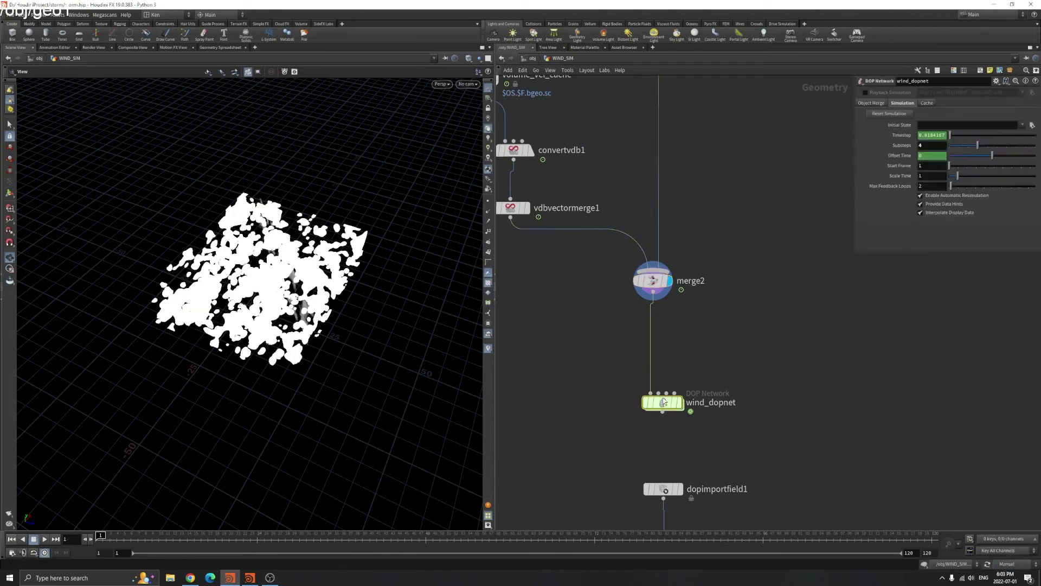
middle_drag(742, 417, 800, 477)
drag(530, 310, 776, 383)
middle_drag(716, 393, 497, 388)
Inspect volumesource1, keeping First Context Geometry as its input
click(714, 396)
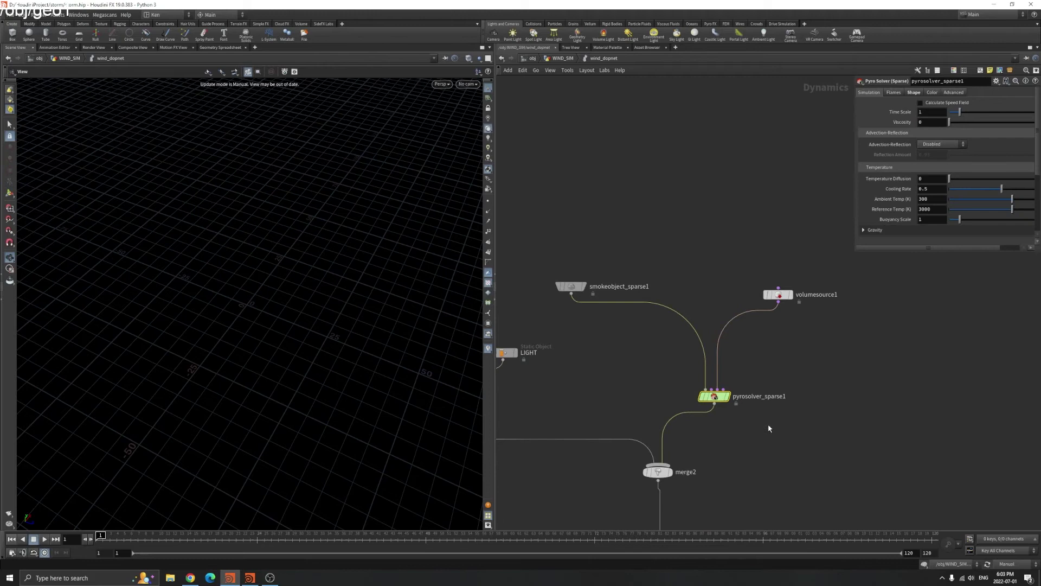
middle_drag(698, 375, 686, 304)
scroll(694, 287, up, 3)
click(707, 298)
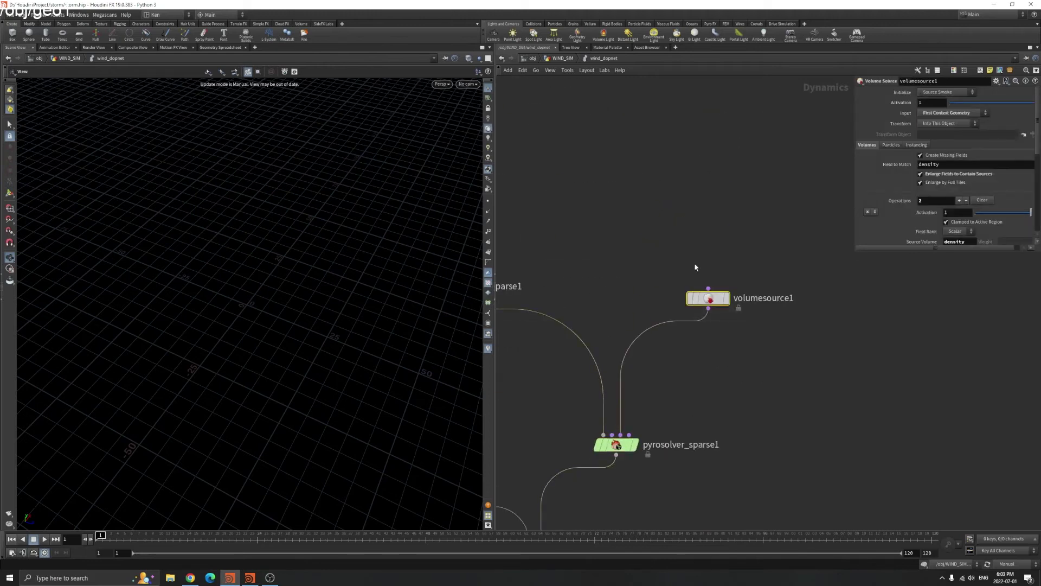
drag(853, 252, 746, 343)
click(829, 113)
click(831, 115)
scroll(838, 229, down, 1)
Review volumesource1's density target with Source Scale 15 and its vel Source Volume
key(Tab)
scroll(867, 255, down, 1)
double_click(838, 250)
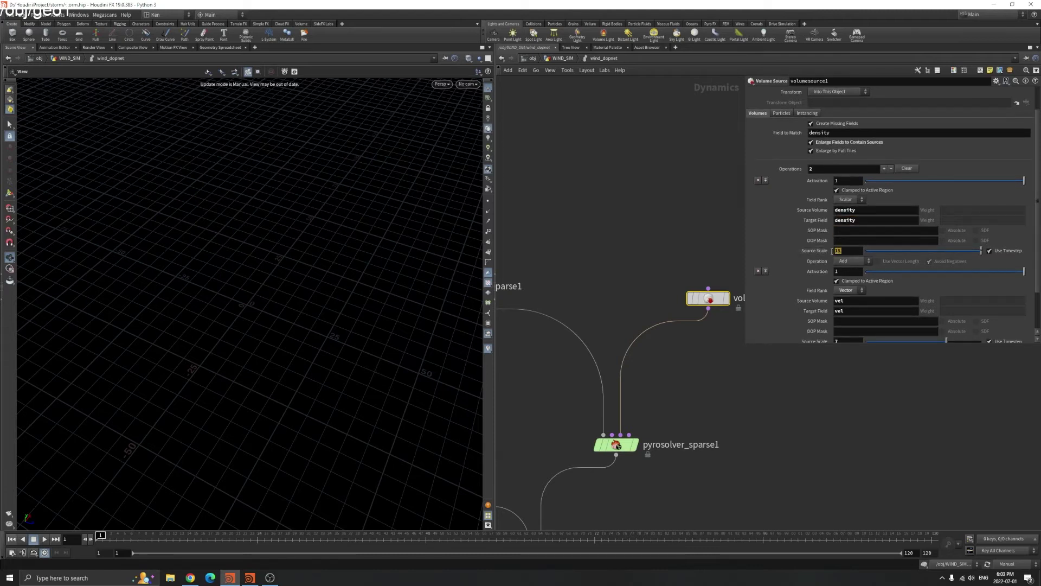
scroll(841, 254, down, 2)
double_click(837, 258)
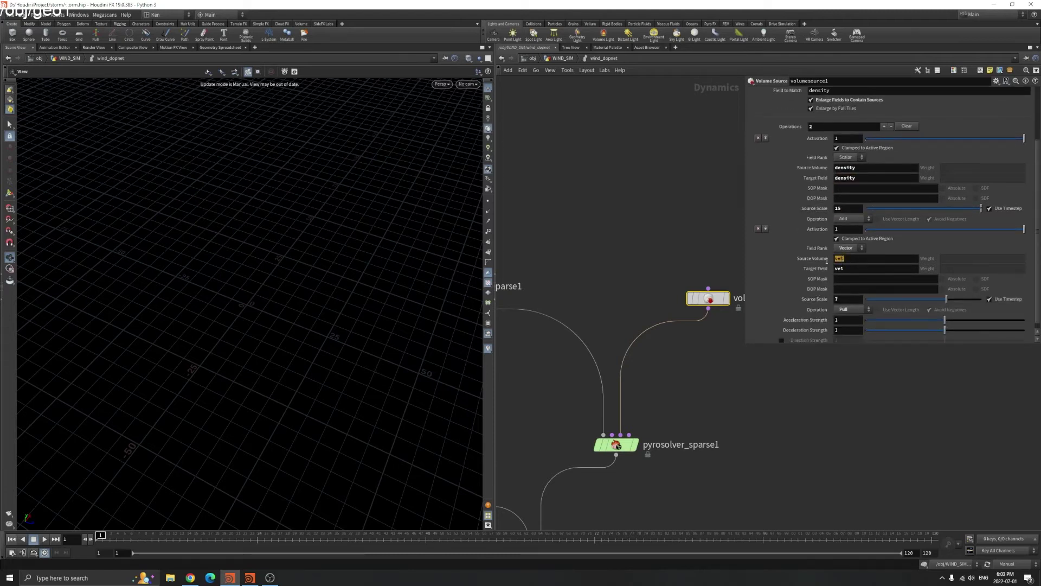
click(841, 258)
scroll(843, 280, down, 1)
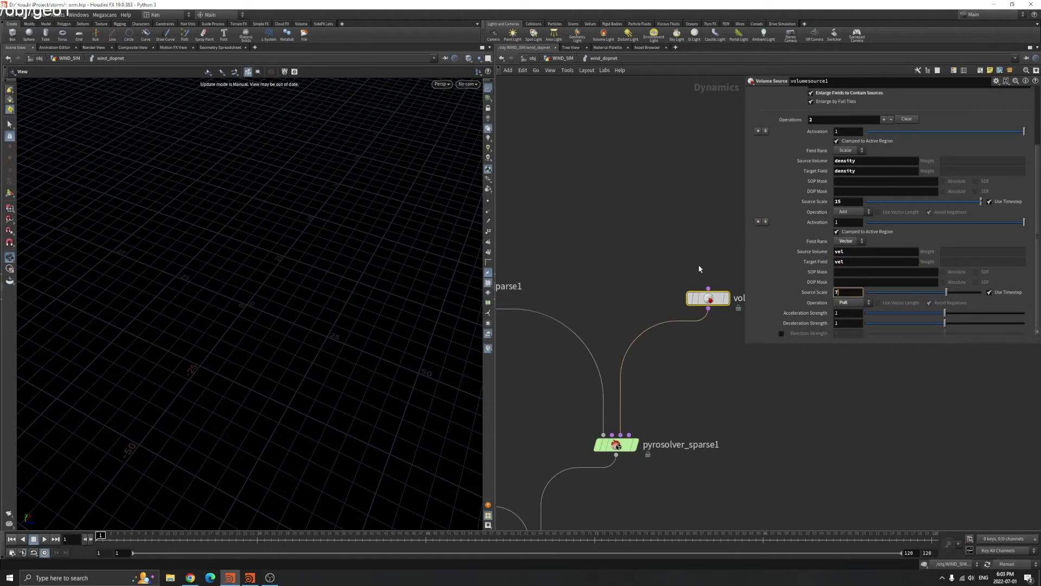
scroll(673, 252, down, 3)
Inspect pyrosolver_sparse1's settings, including its density Influence Field
click(640, 363)
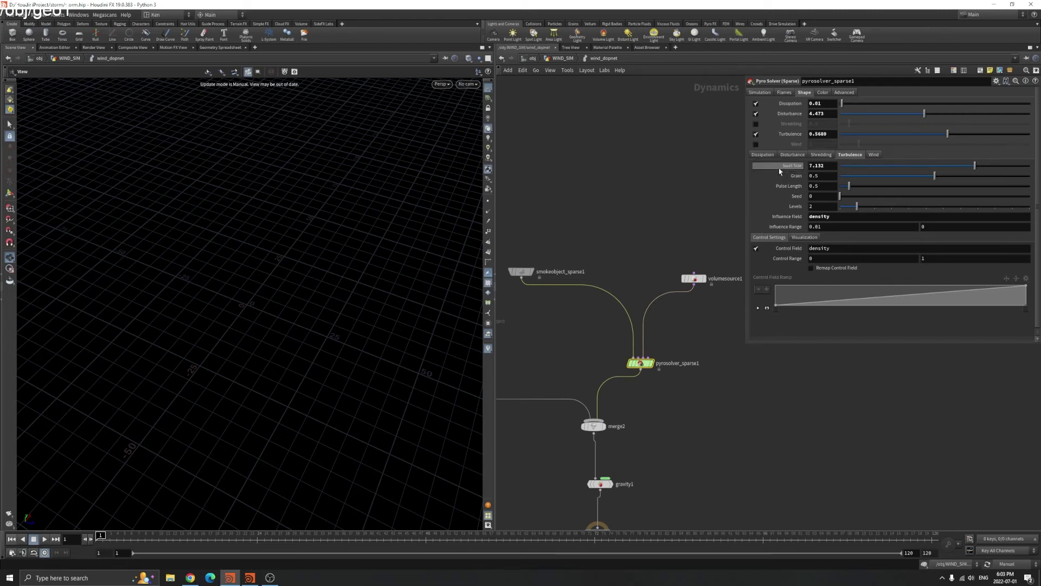
drag(837, 218, 820, 216)
middle_drag(698, 447, 762, 391)
click(668, 414)
Return to WIND_SIM and inspect the dopimportfield1 and pyropostprocess1 settings
key(u)
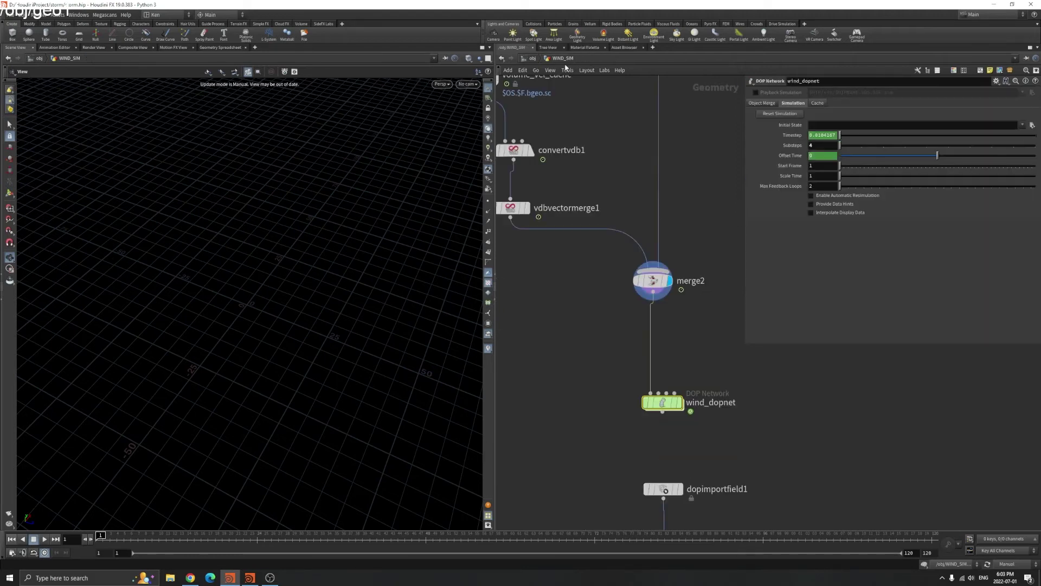
scroll(743, 434, down, 2)
middle_drag(743, 433, 683, 327)
drag(584, 332, 674, 385)
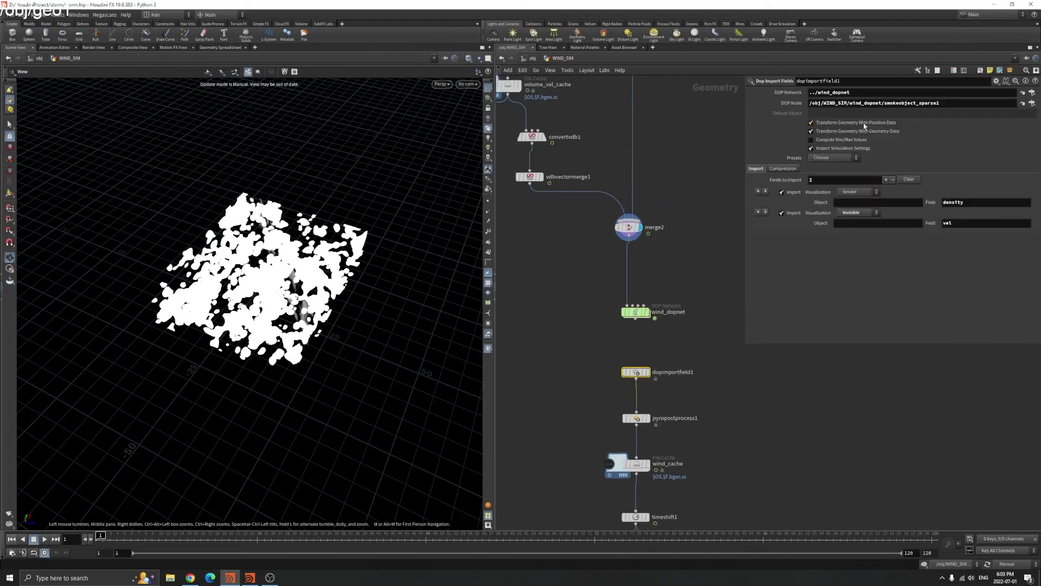
middle_drag(623, 323, 585, 191)
click(597, 279)
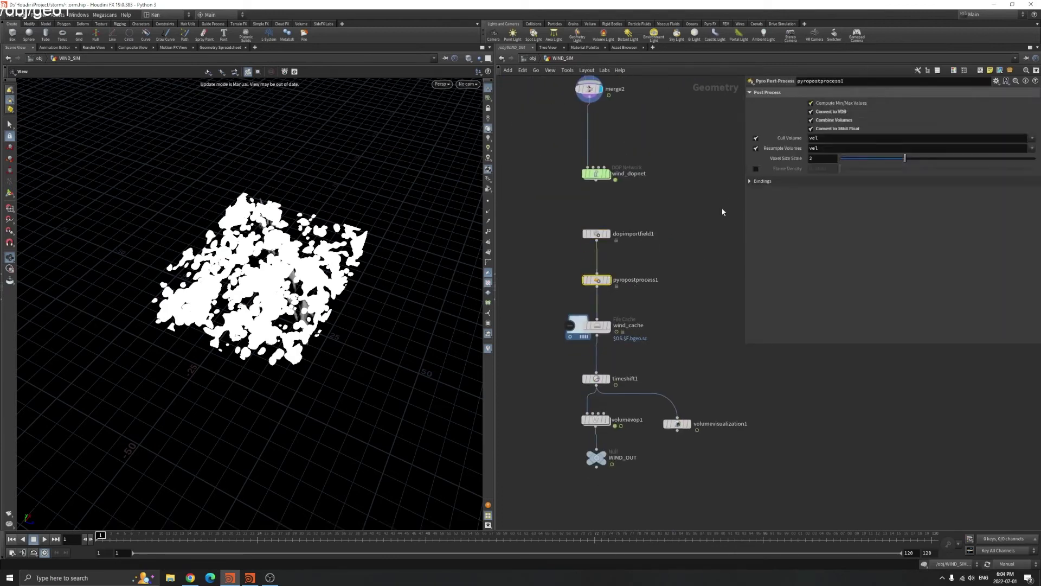
Display the wind_cache output in the viewport and switch viewport updating back to automatic
middle_drag(723, 211, 728, 117)
click(601, 232)
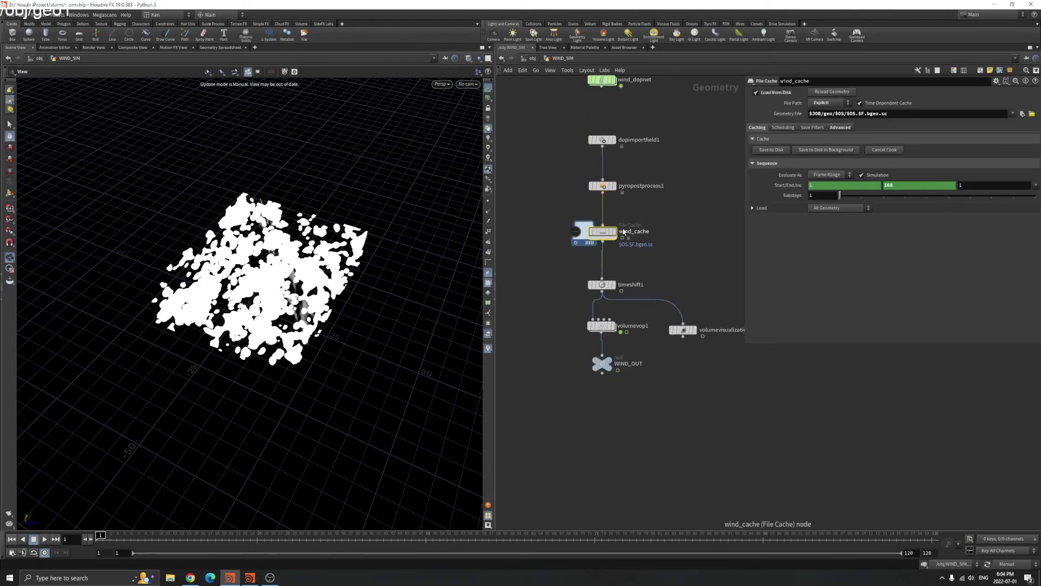
key(r)
scroll(312, 325, down, 3)
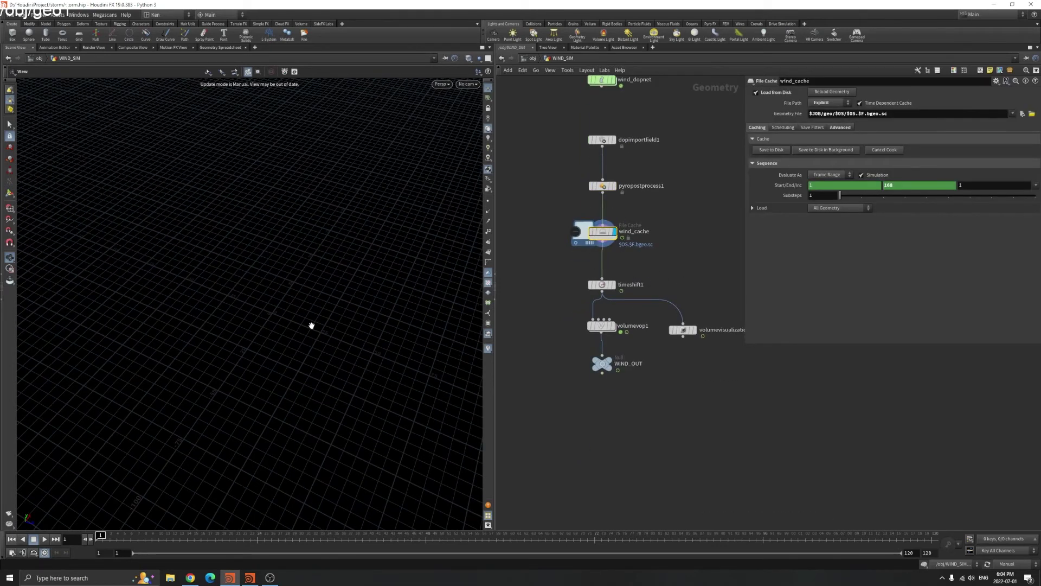
click(1023, 565)
click(1011, 539)
scroll(321, 249, up, 5)
Play the cached smoke animation while orbiting around it, then stop playback
drag(281, 332, 213, 418)
click(44, 539)
drag(304, 347, 139, 307)
drag(268, 337, 336, 309)
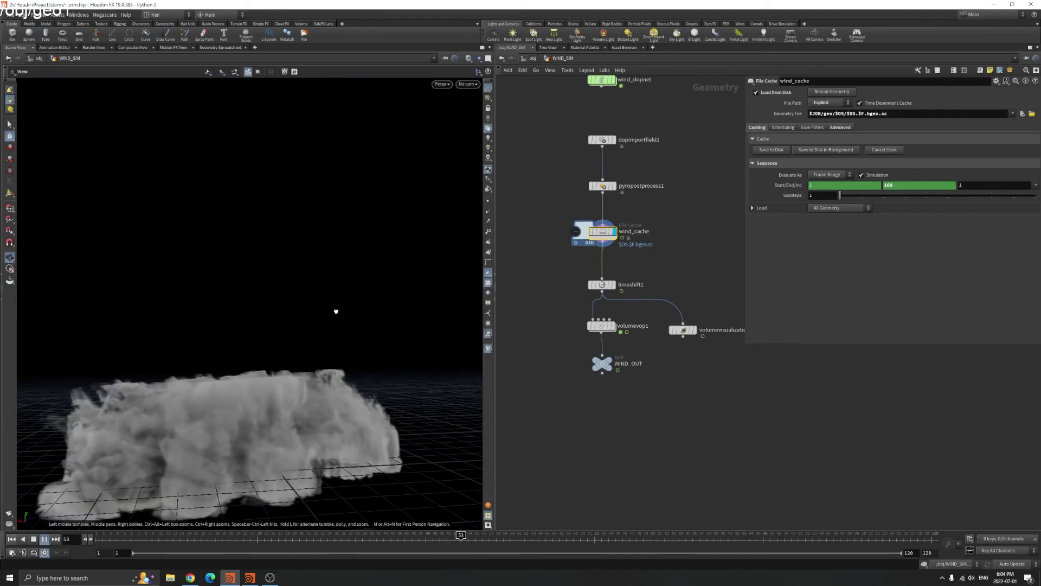
drag(223, 328, 143, 309)
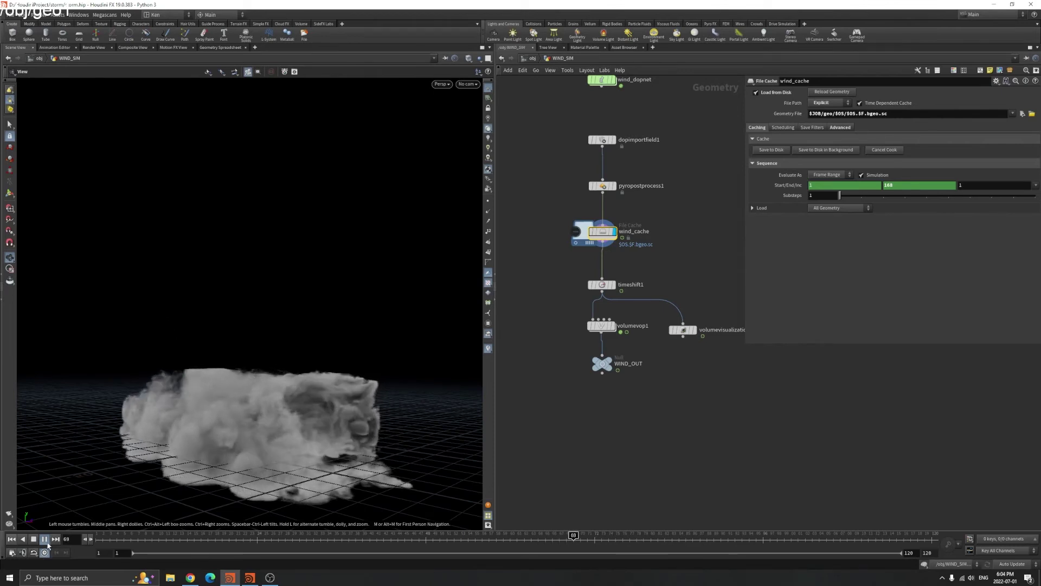
key(Up)
Jump to the last frame, 120, and frame the full smoke volume in view
scroll(602, 342, down, 4)
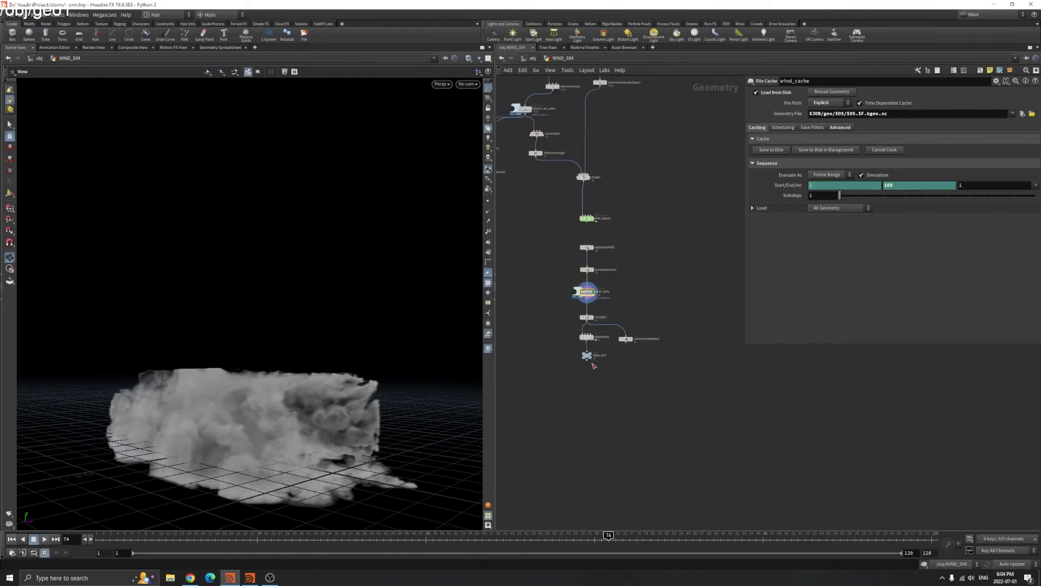
click(930, 540)
drag(274, 402, 268, 434)
right_drag(268, 434, 298, 379)
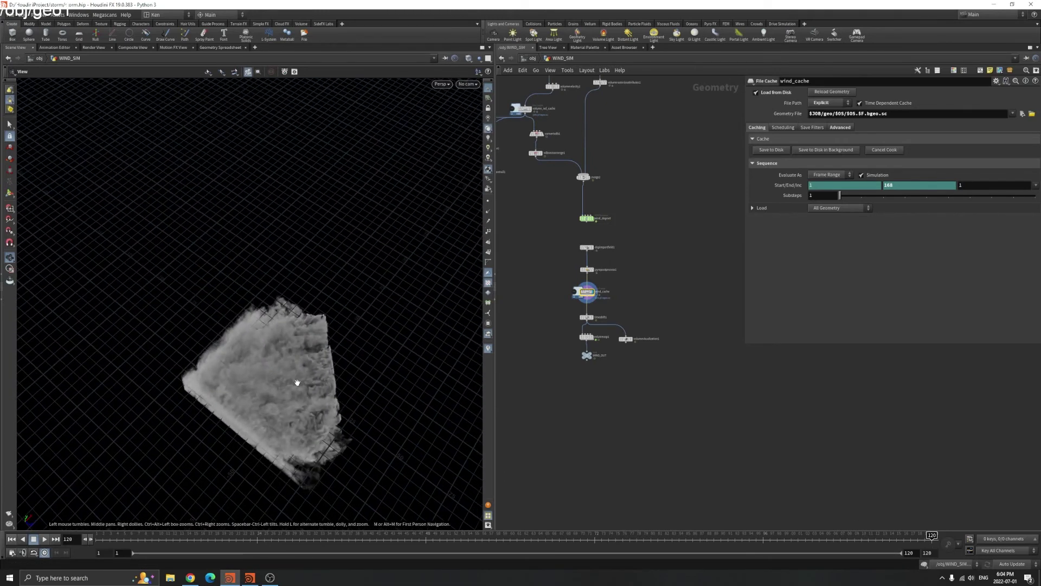
scroll(607, 369, up, 3)
scroll(252, 362, up, 3)
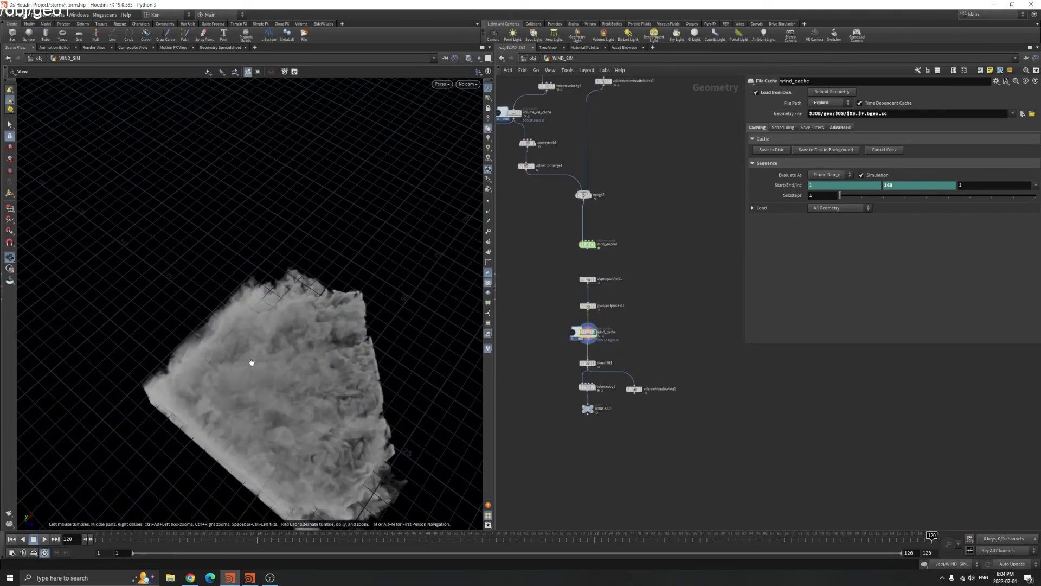
middle_drag(244, 298, 275, 256)
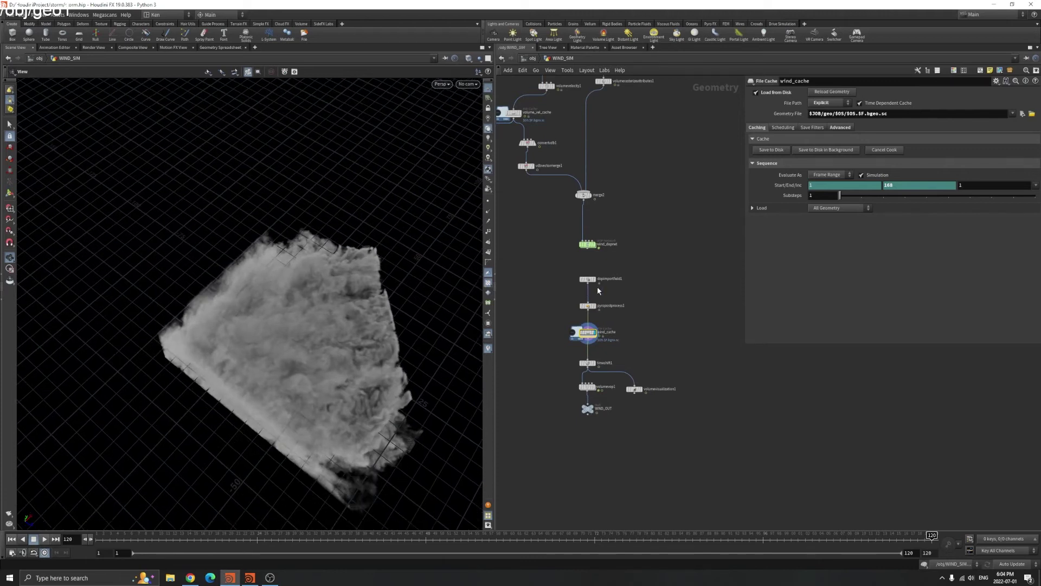
scroll(642, 304, down, 4)
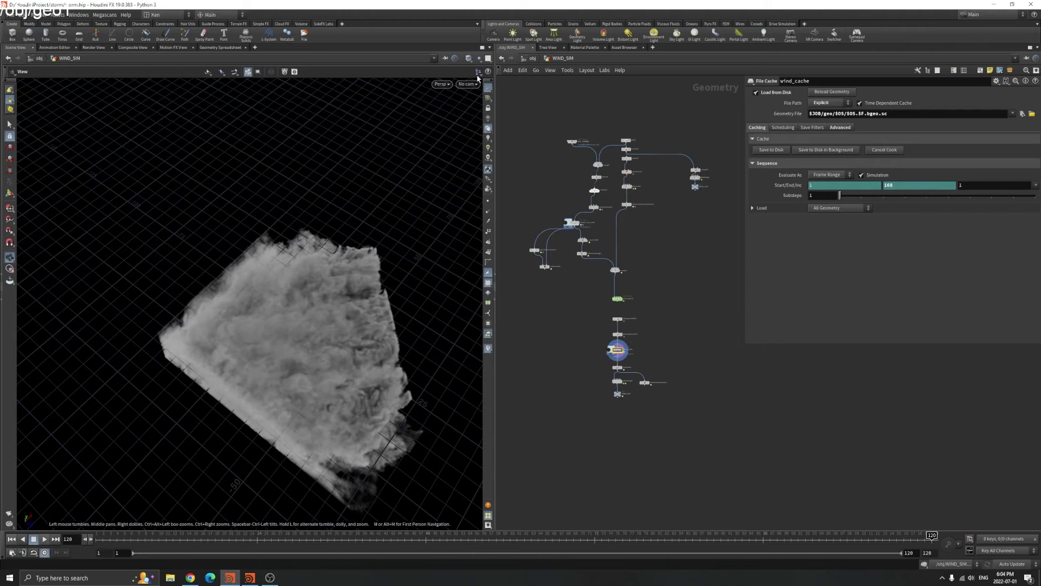
Go into REF_BOX, frame its box1 node, and show the box as a wireframe
click(533, 58)
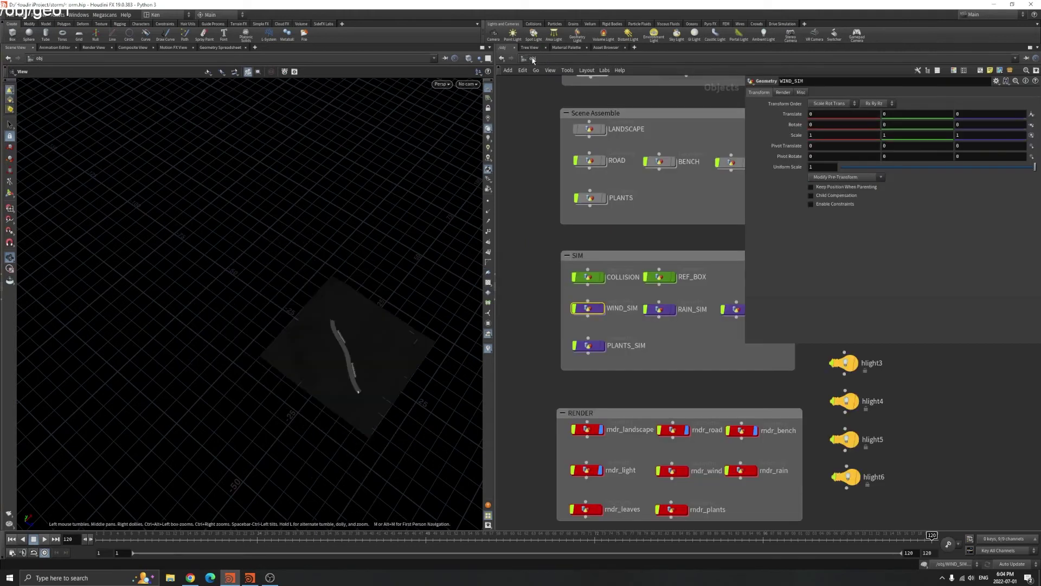
double_click(671, 281)
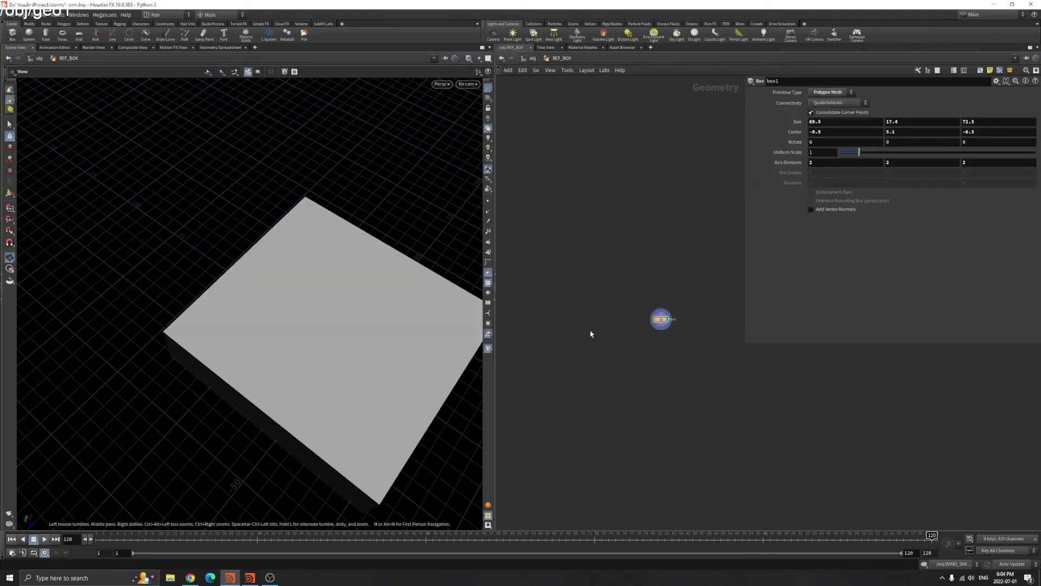
key(h)
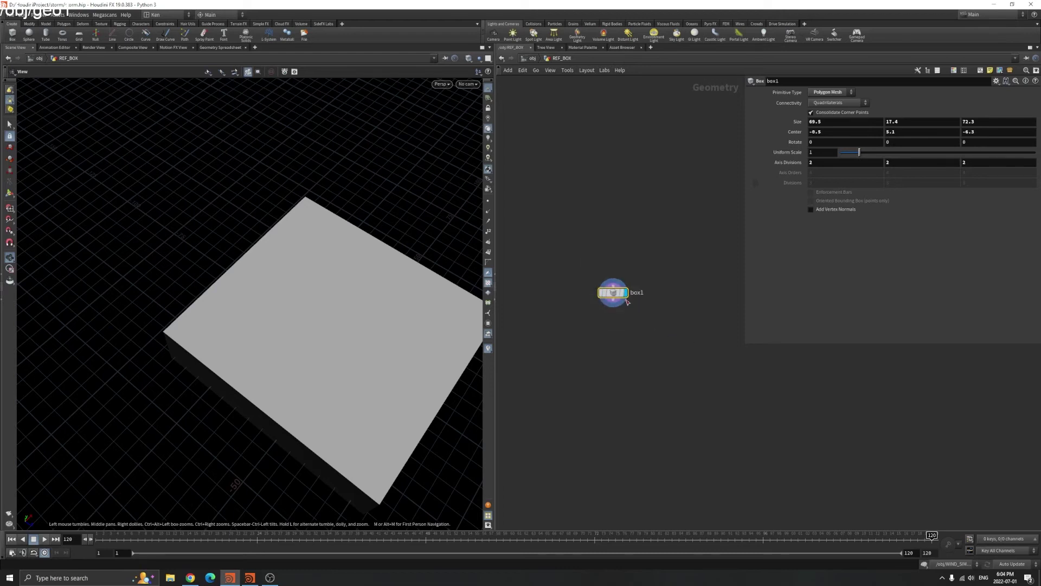
mouse_move(380, 303)
mouse_down()
mouse_move(355, 339)
mouse_move(365, 395)
mouse_move(386, 425)
mouse_move(300, 339)
mouse_up()
key(w)
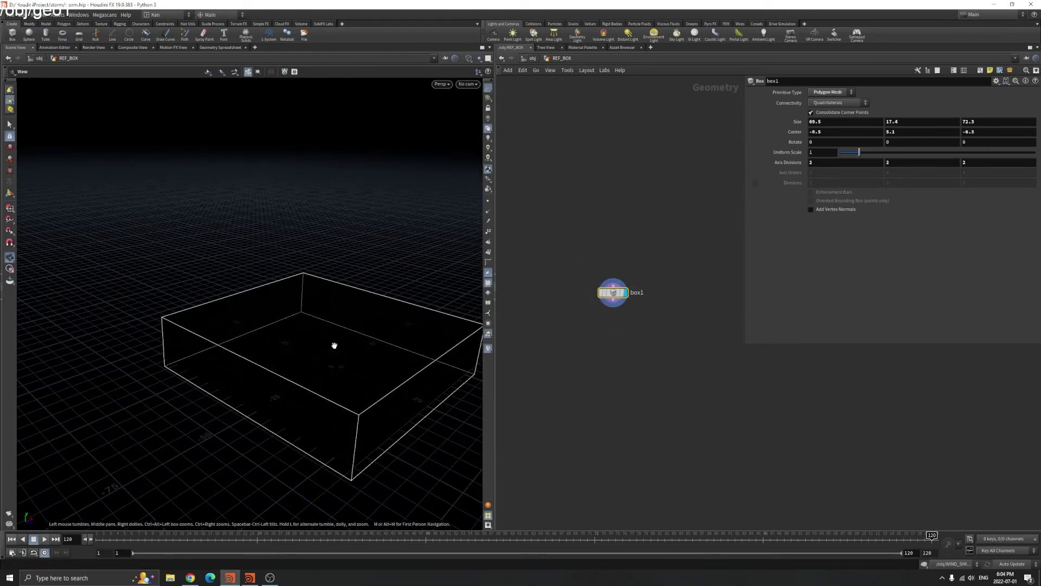
Orbit and pan around the wireframe box, then copy its Size parameter
drag(240, 272, 272, 237)
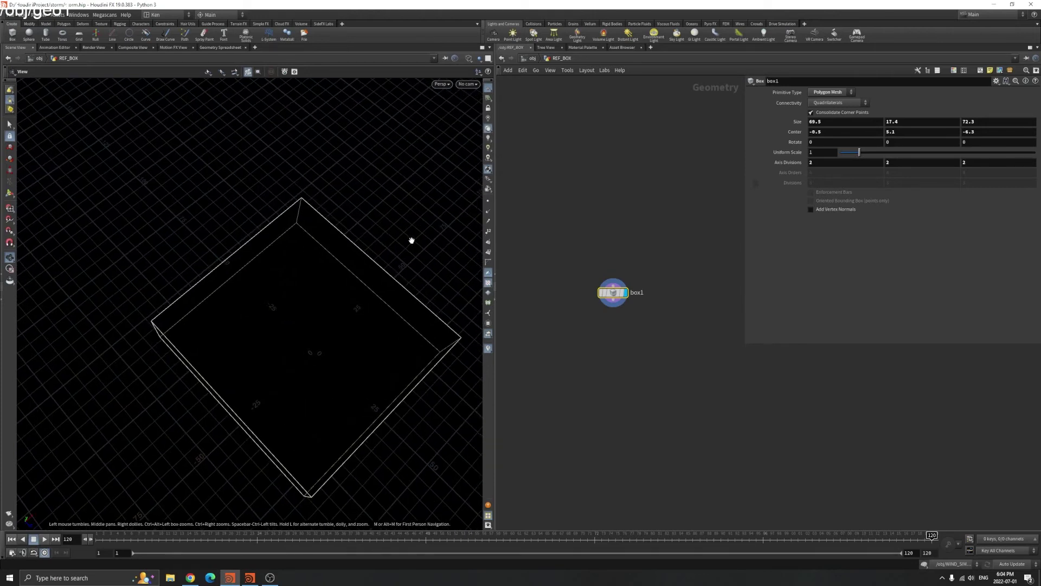
scroll(356, 360, down, 4)
scroll(394, 337, down, 3)
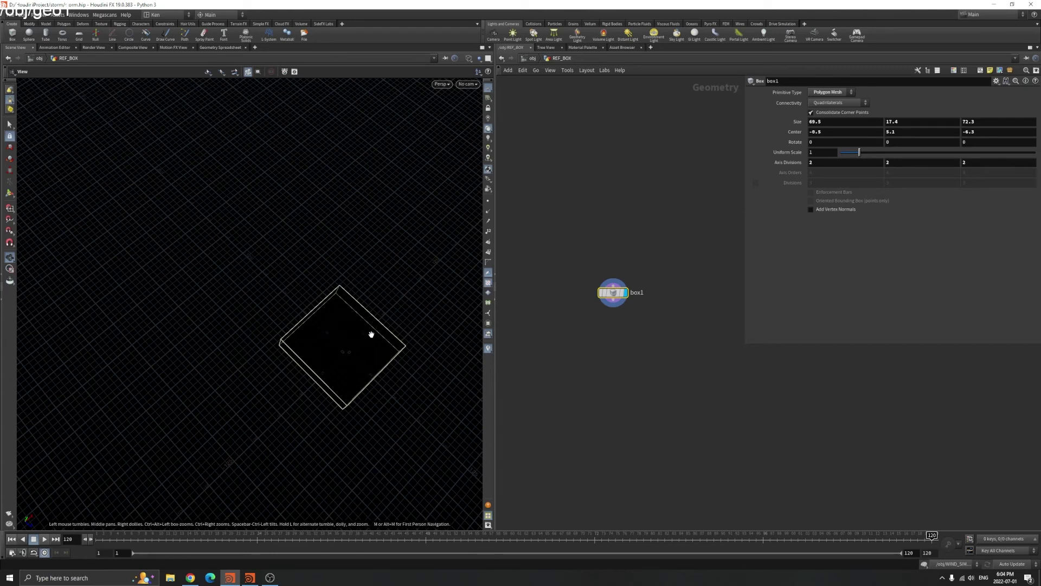
middle_drag(416, 336, 426, 310)
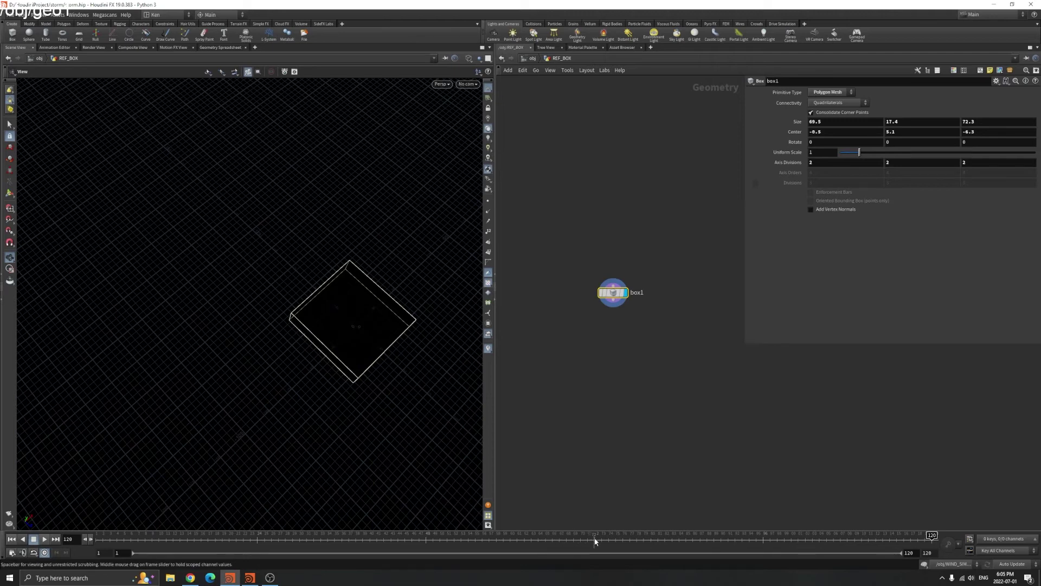
middle_drag(251, 323, 215, 397)
middle_drag(118, 349, 249, 312)
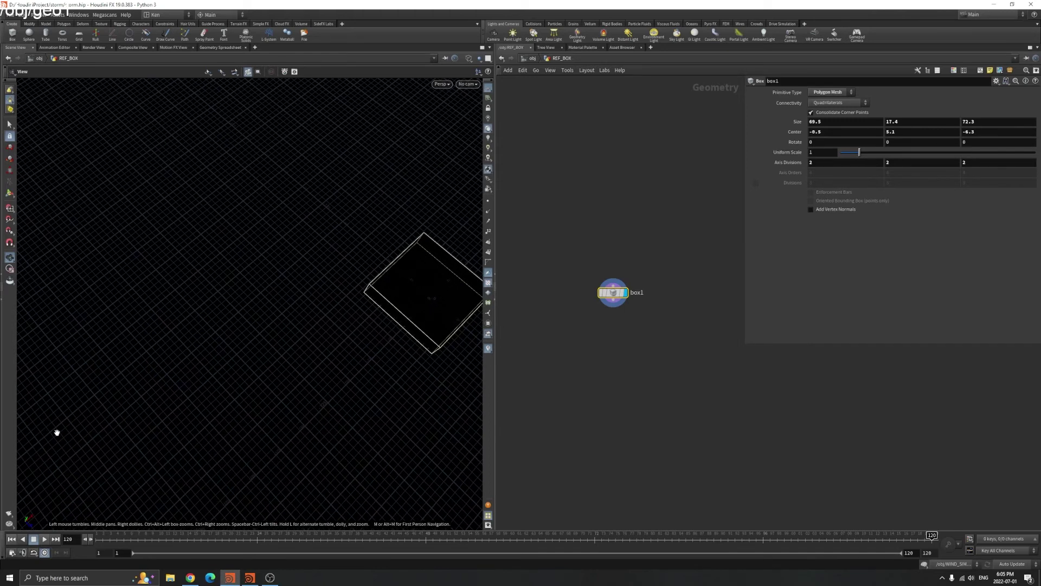
scroll(138, 393, down, 3)
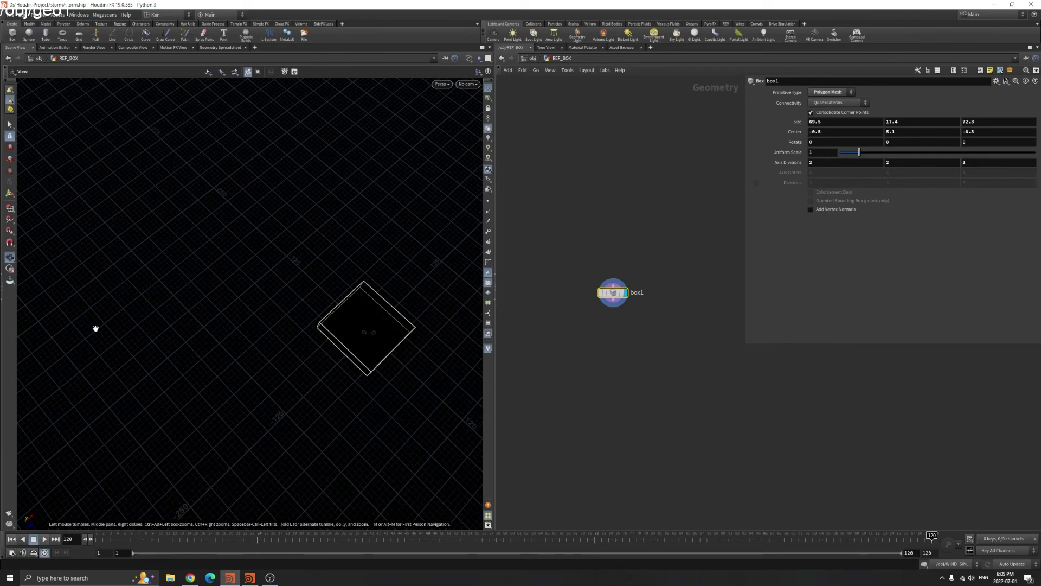
drag(362, 302, 260, 258)
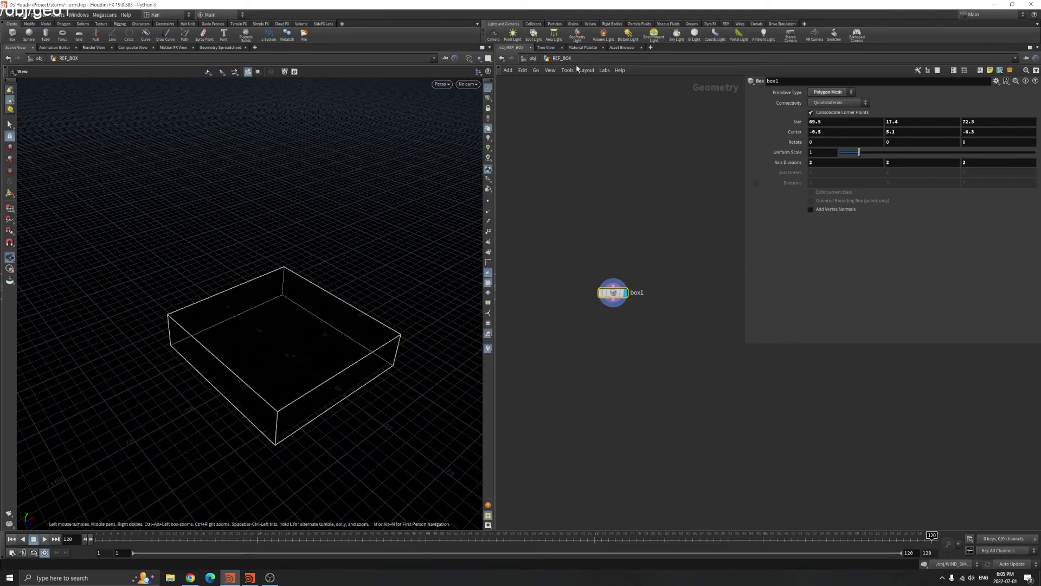
right_click(793, 126)
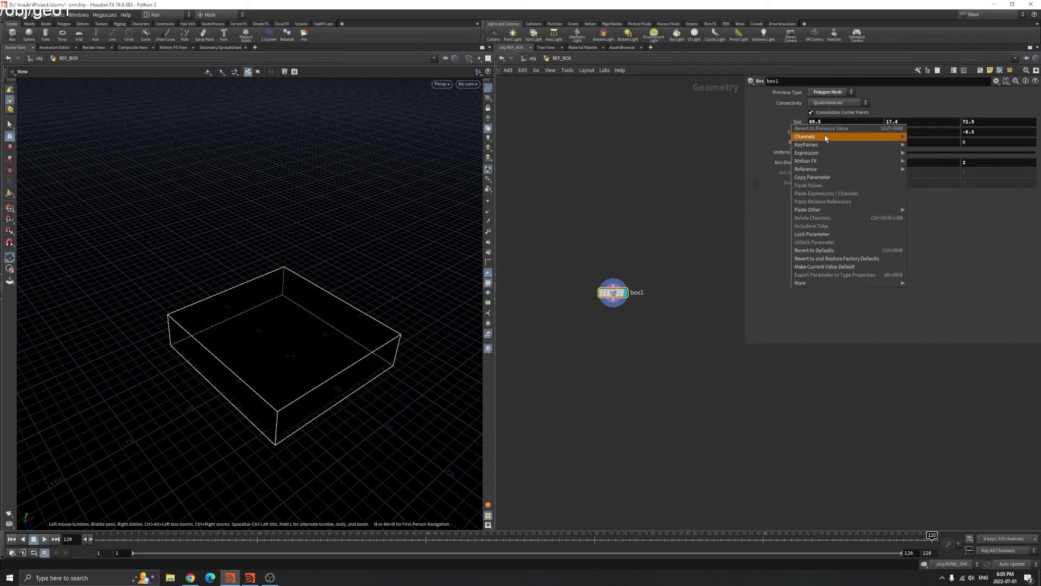
click(818, 173)
Go to frame 1 and open smokeobject_sparse1's settings inside WIND_SIM's wind_dopnet
click(534, 60)
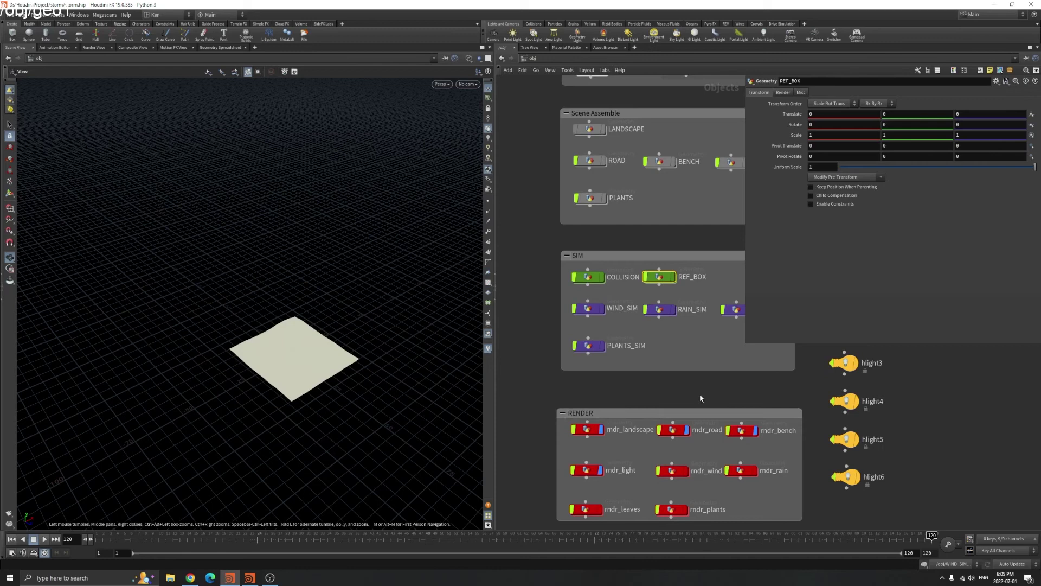
click(12, 539)
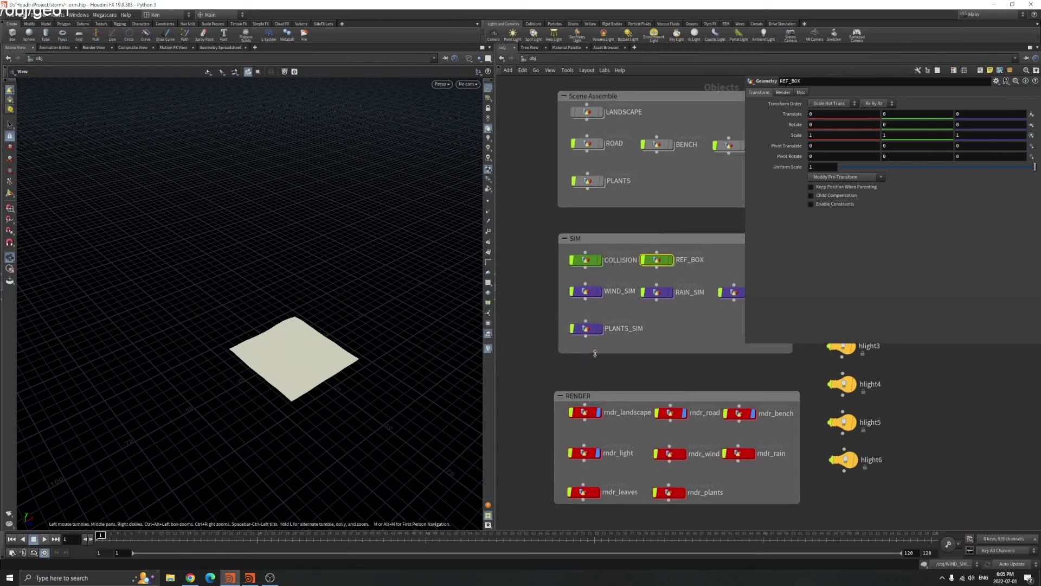
double_click(588, 291)
double_click(646, 383)
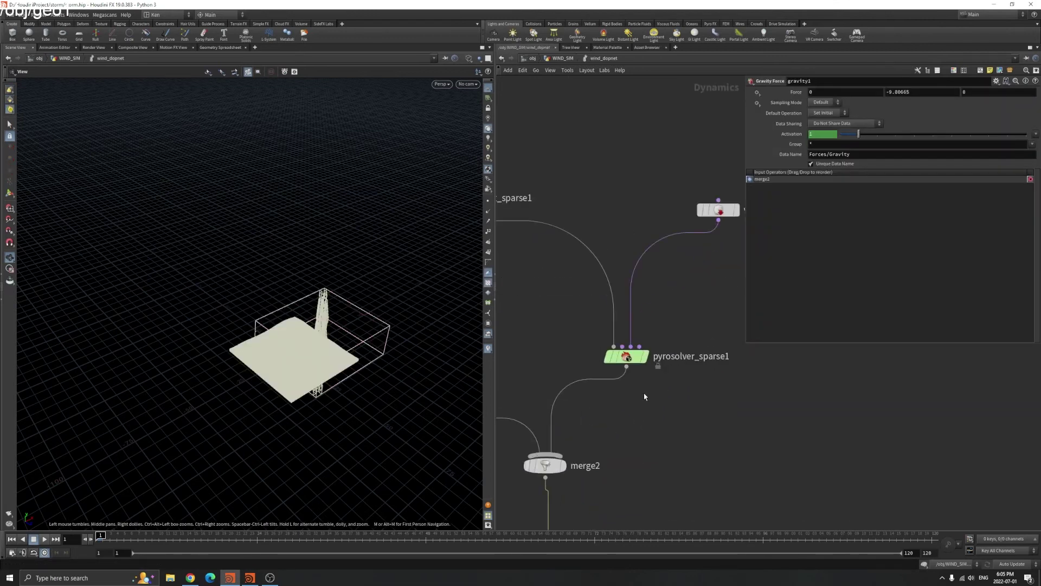
click(626, 356)
scroll(602, 382, down, 2)
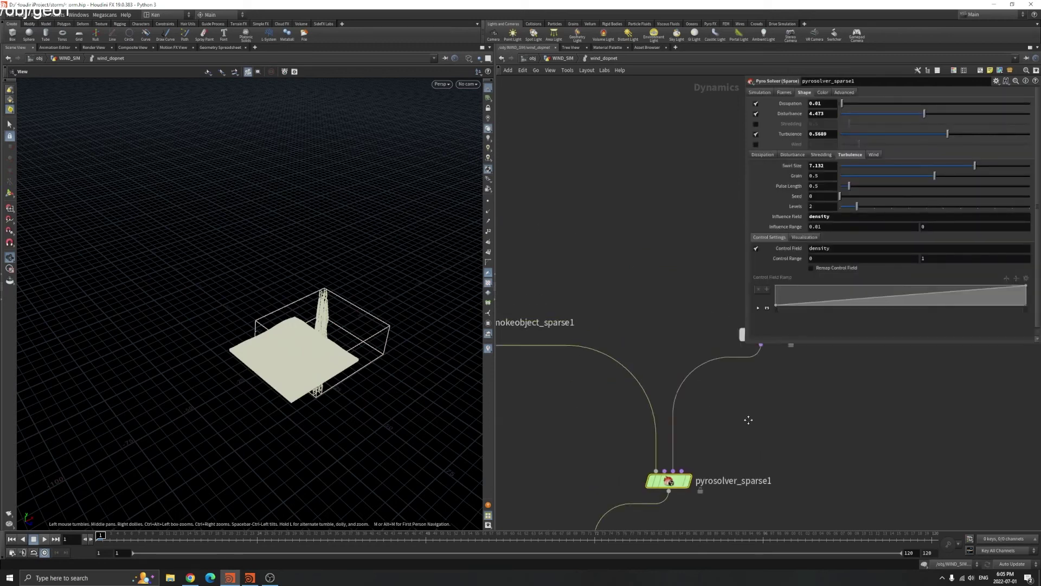
click(518, 353)
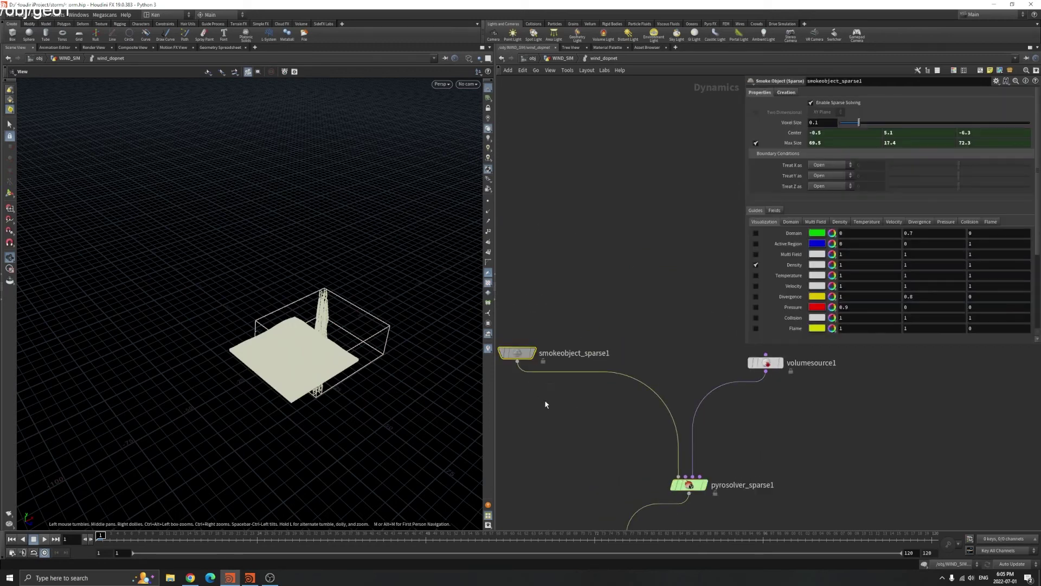
Reference REF_BOX's box1 values in smokeobject_sparse1's Center and Max Size, then go up
click(794, 132)
click(793, 143)
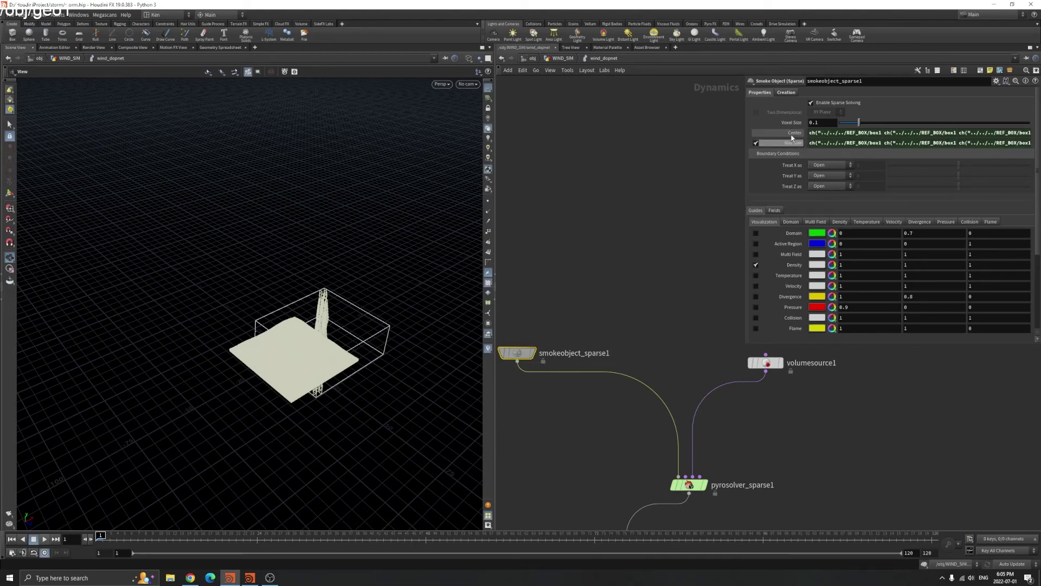
drag(743, 121, 648, 124)
click(694, 133)
click(694, 143)
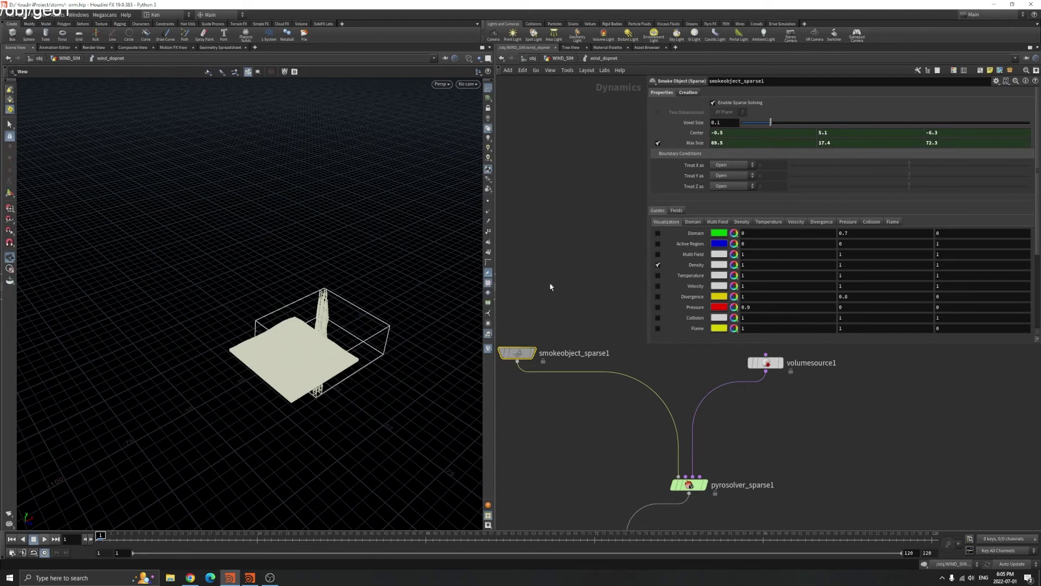
key(u)
key(u)
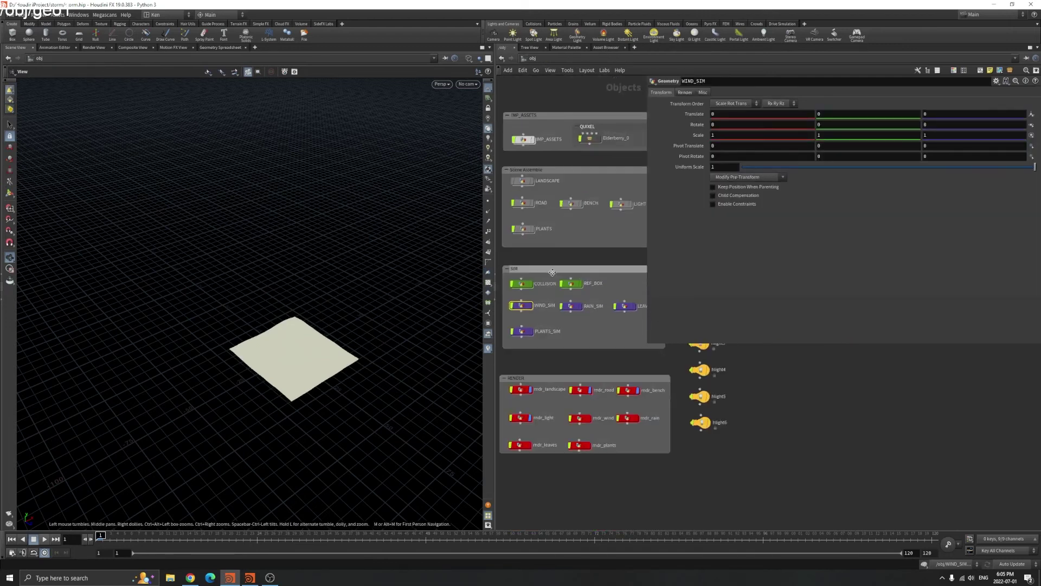
Enter the WIND_SIM network at frame 97 and frame all its nodes
drag(647, 259, 712, 259)
double_click(569, 282)
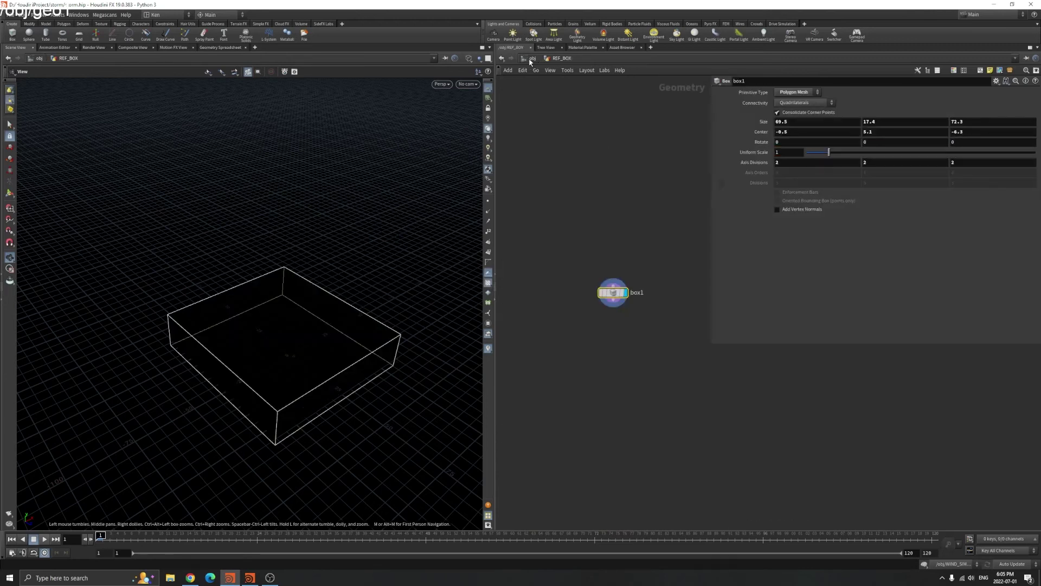
click(531, 58)
double_click(522, 305)
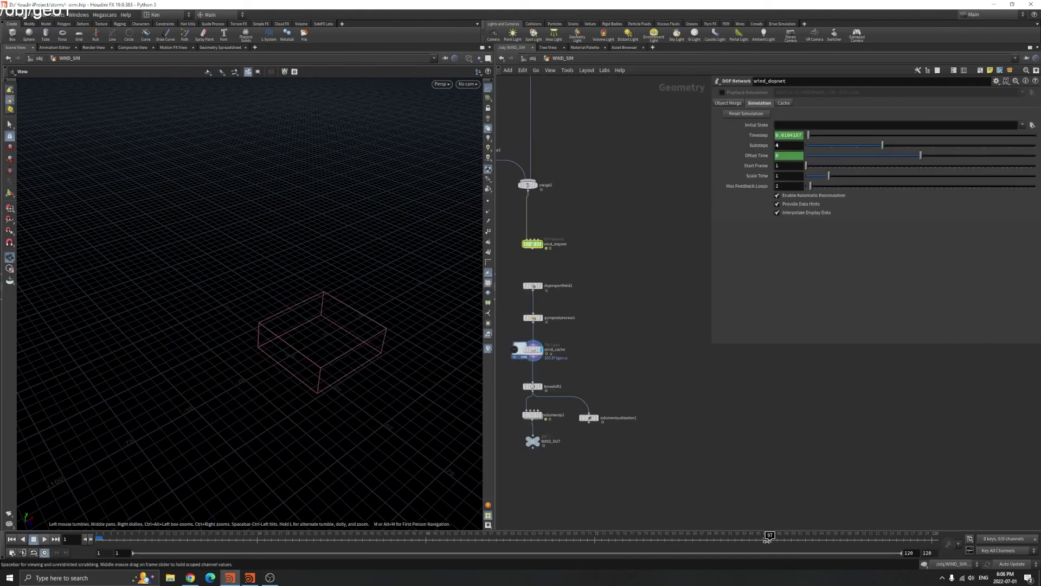
drag(384, 365, 350, 362)
key(h)
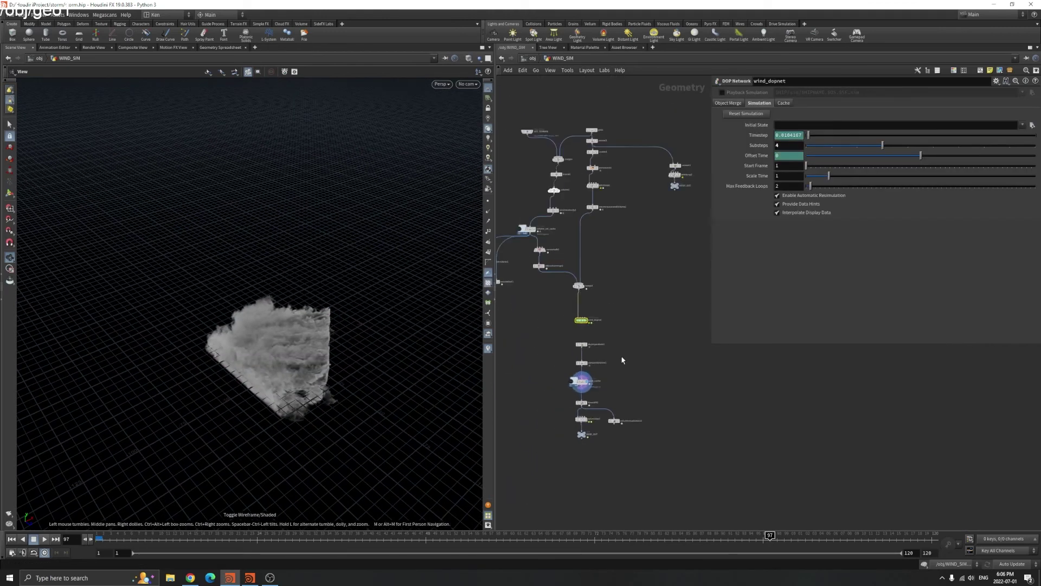
Step back to frame 66 and view the smoke through the RNDR_CAM render camera
drag(272, 350, 304, 374)
drag(545, 537, 656, 536)
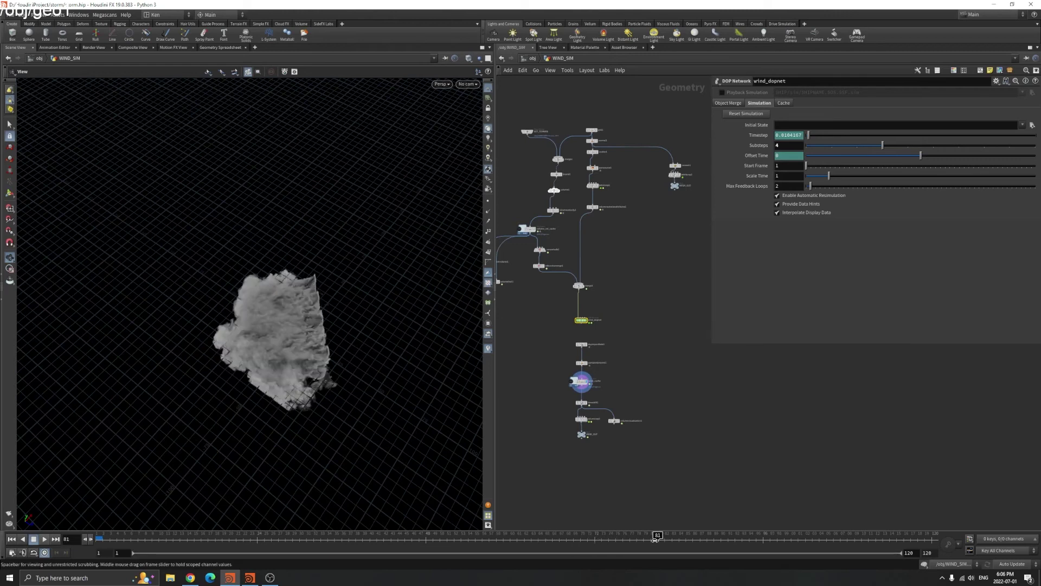
drag(229, 369, 245, 235)
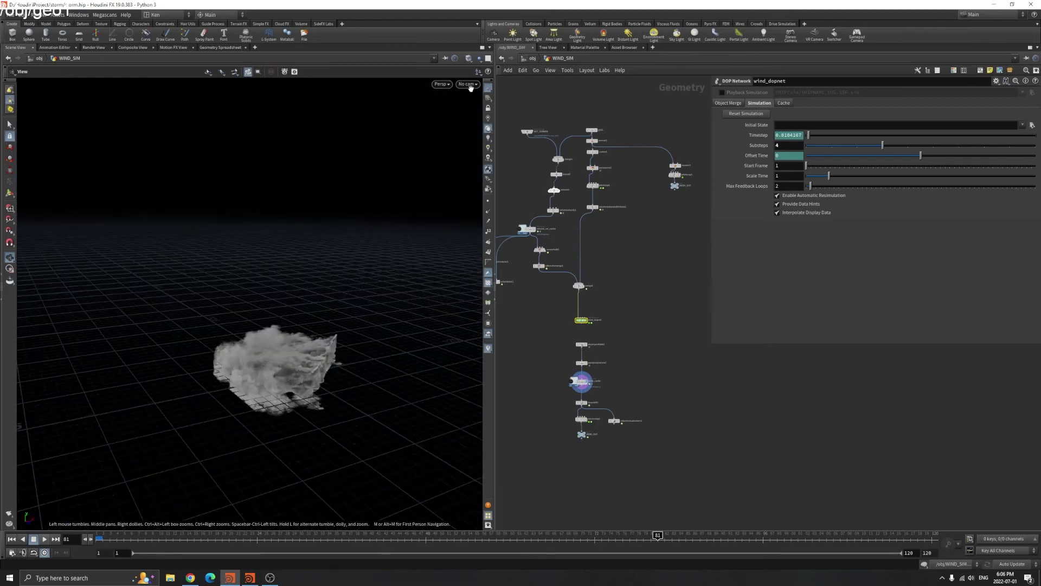
click(468, 84)
click(505, 121)
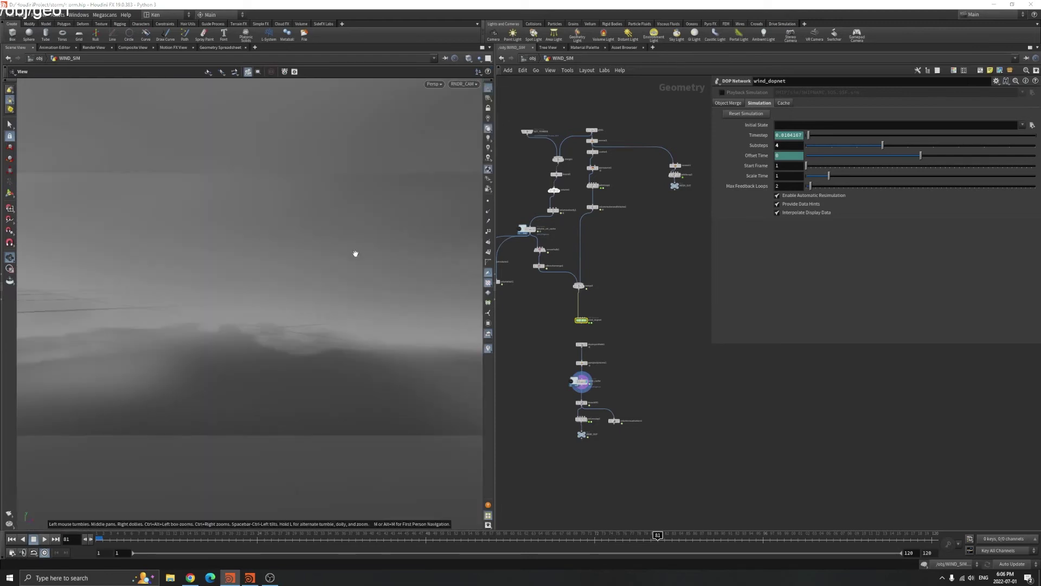
Orbit the smoke volume from top-down and low side angles, then select volumevop1
drag(229, 264, 102, 325)
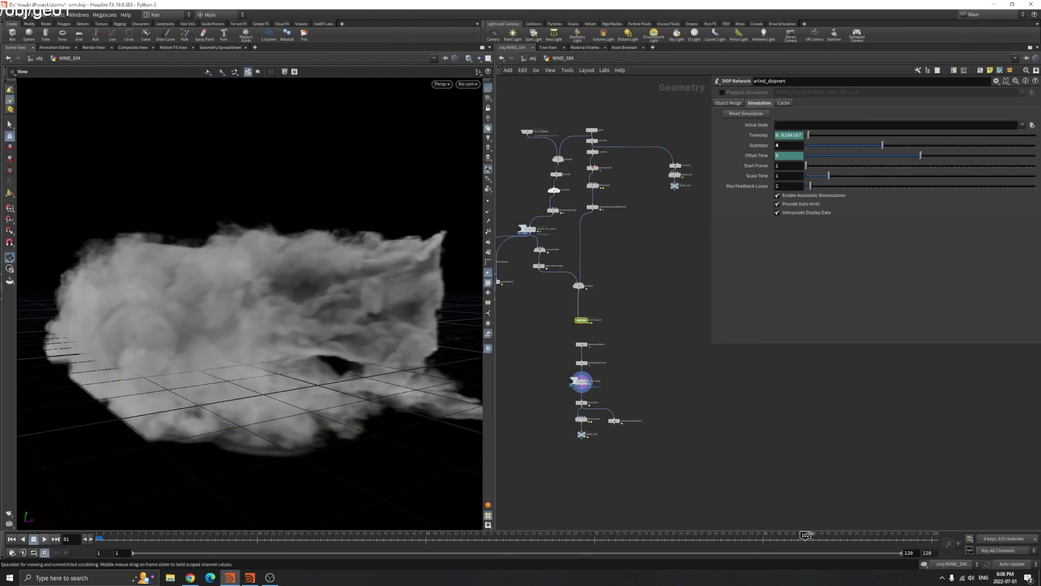
drag(412, 434, 364, 419)
scroll(334, 374, down, 3)
drag(331, 367, 304, 370)
drag(297, 295, 324, 424)
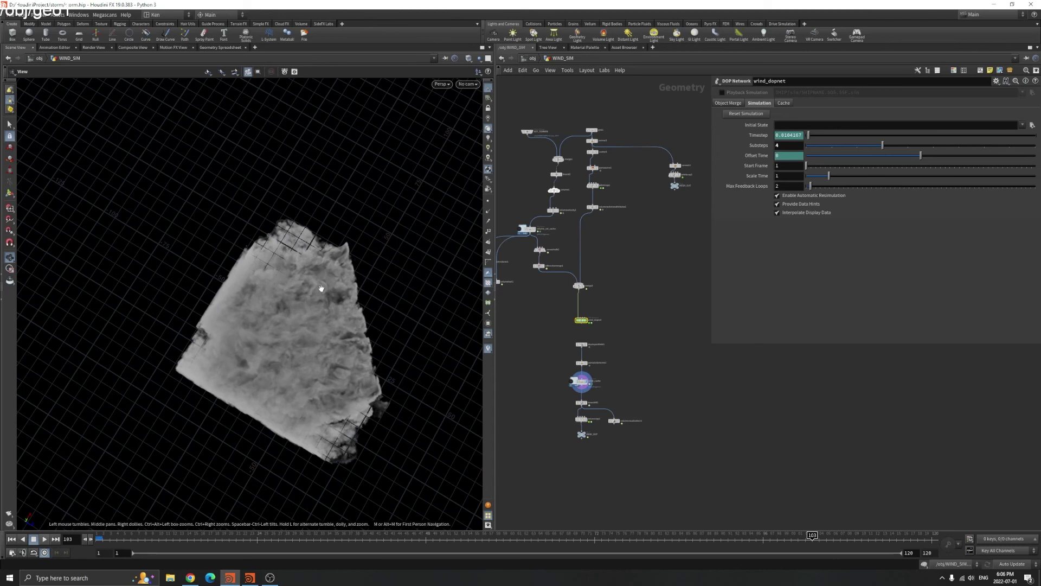
drag(311, 356, 336, 355)
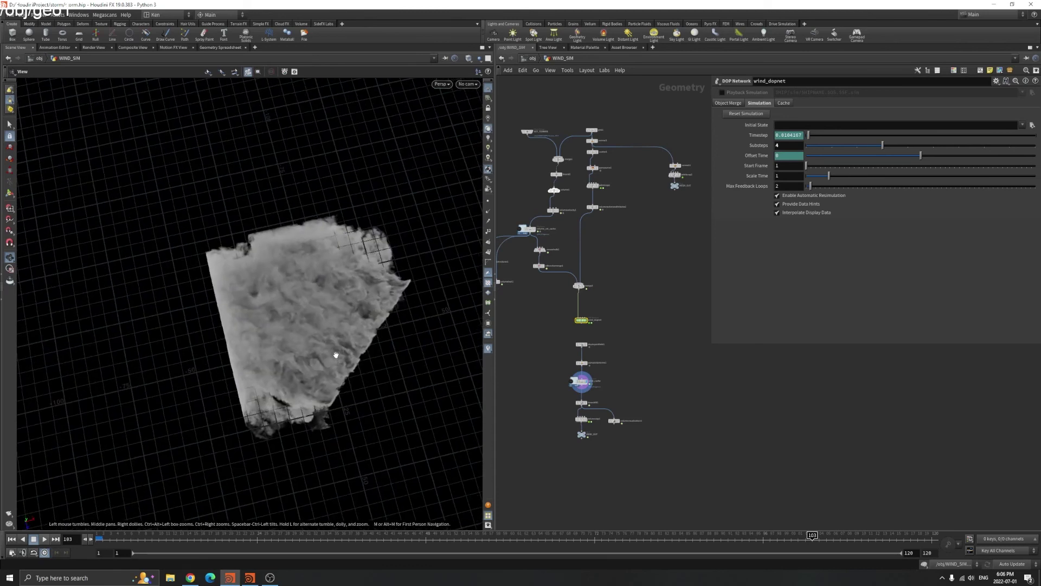
drag(308, 263, 349, 499)
scroll(594, 400, up, 5)
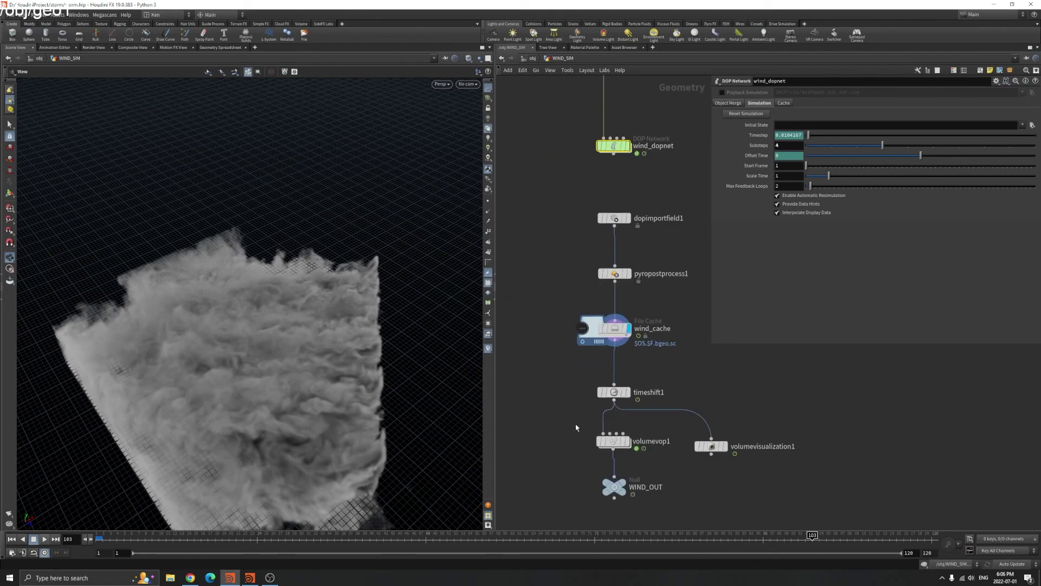
click(612, 440)
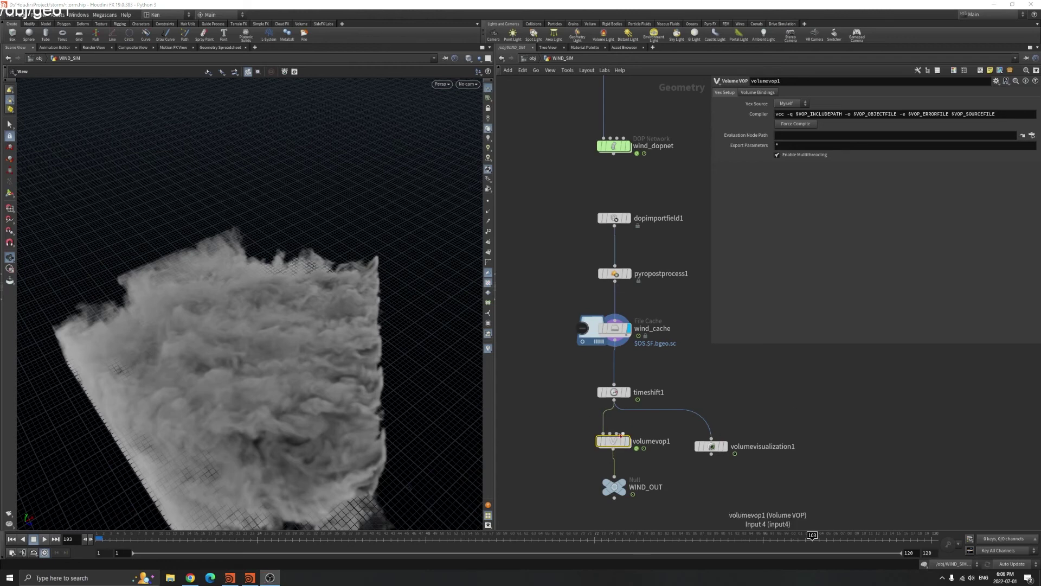
Look over volumevop1's VEX network, then return to the WIND_SIM network
double_click(612, 440)
drag(623, 420, 607, 439)
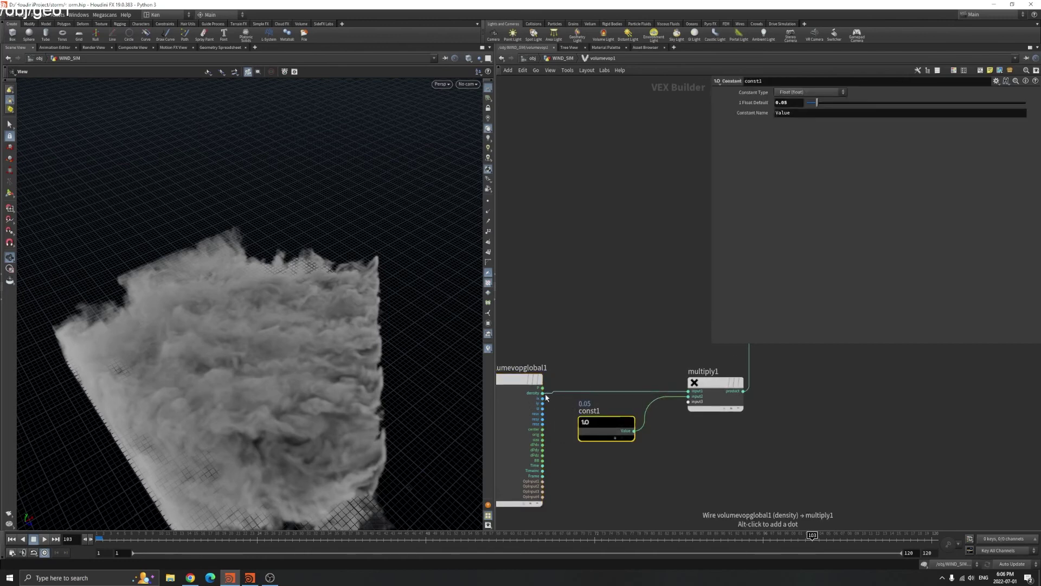
middle_drag(825, 399, 751, 503)
middle_drag(730, 435, 809, 339)
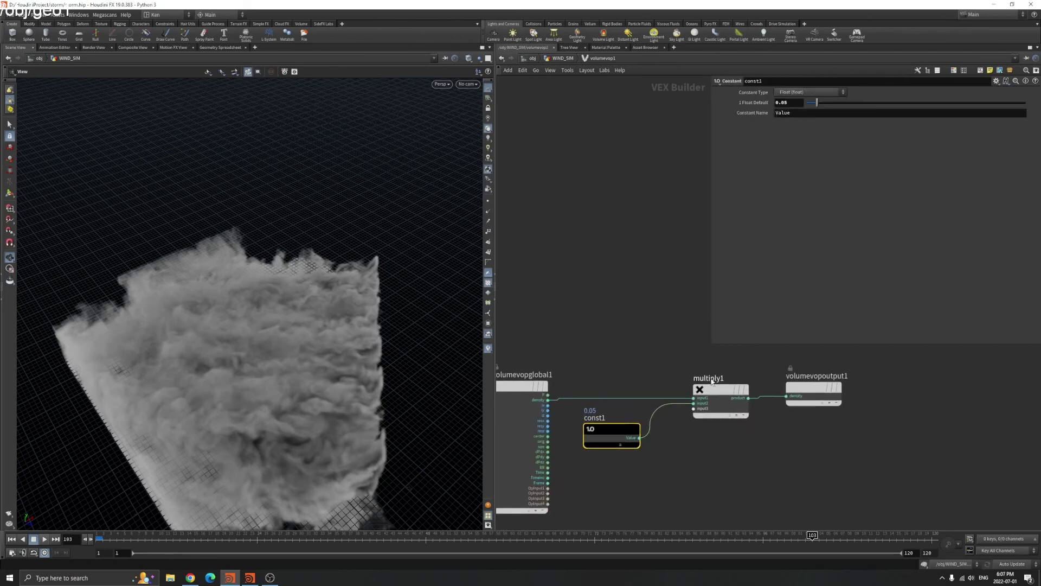
click(562, 58)
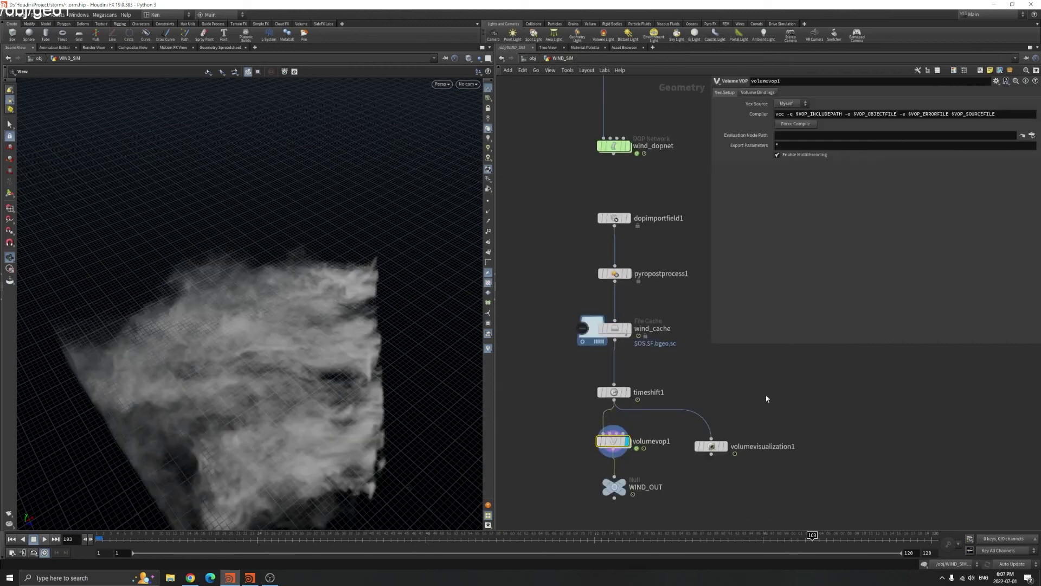
Check the smoke through RNDR_CAM and reveal timeshift1's Frame expression $F+47
drag(228, 402, 347, 375)
click(467, 84)
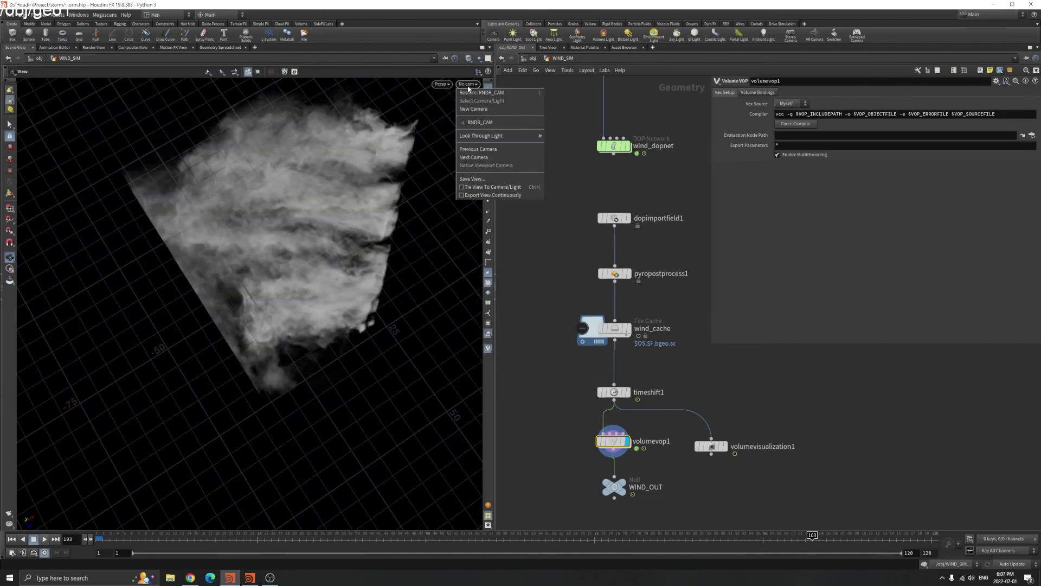
click(479, 122)
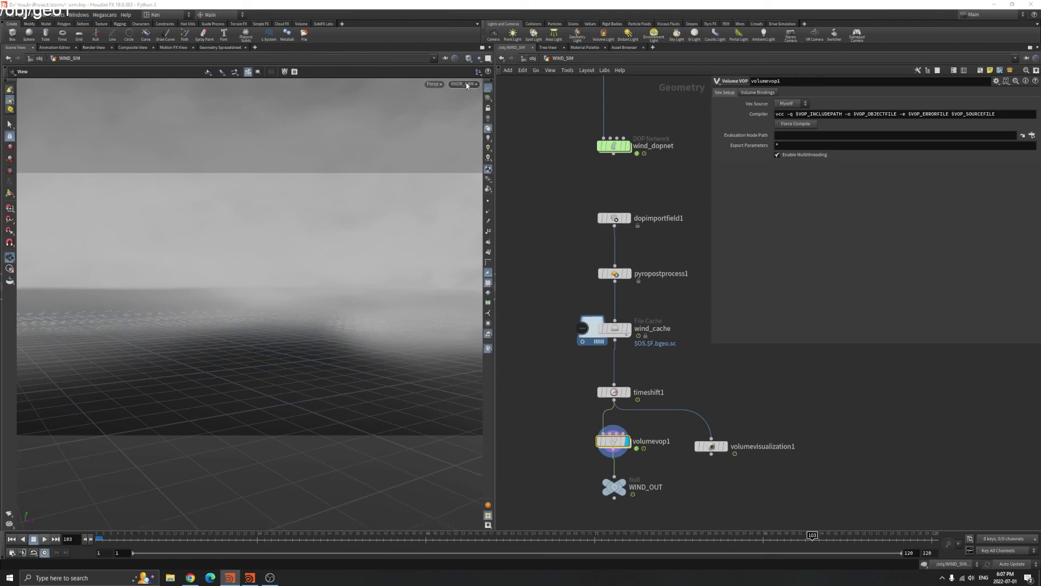
drag(326, 282, 369, 281)
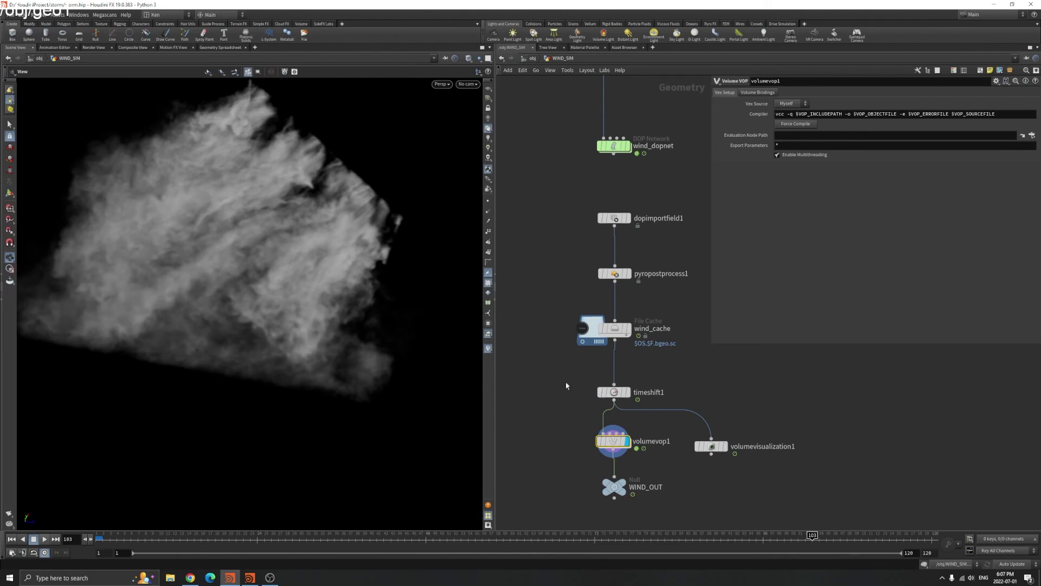
click(614, 392)
click(762, 103)
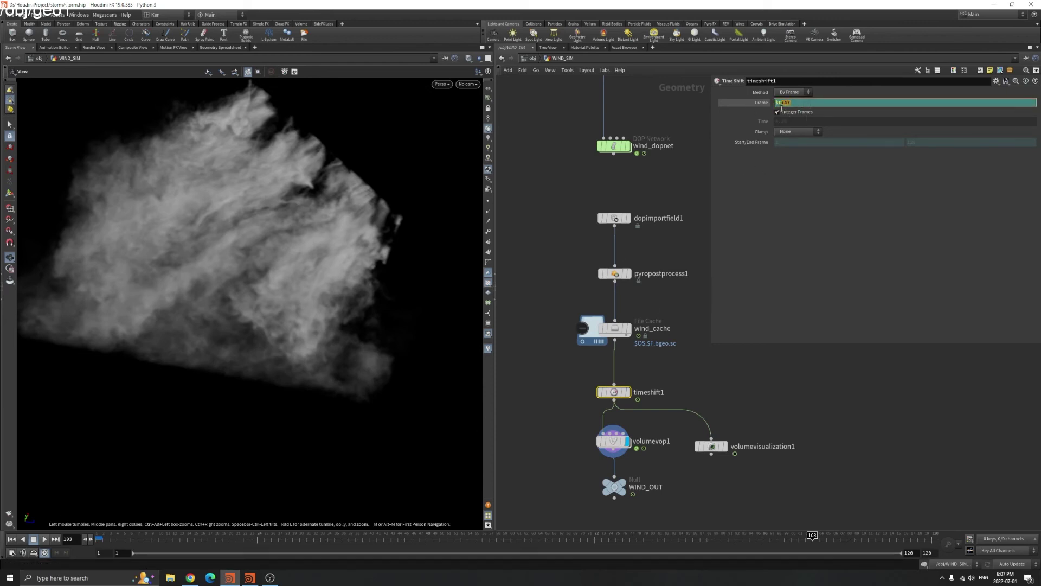
At frame 1, view the sparse smoke through RNDR_CAM and orbit around it
click(12, 540)
drag(309, 239, 309, 270)
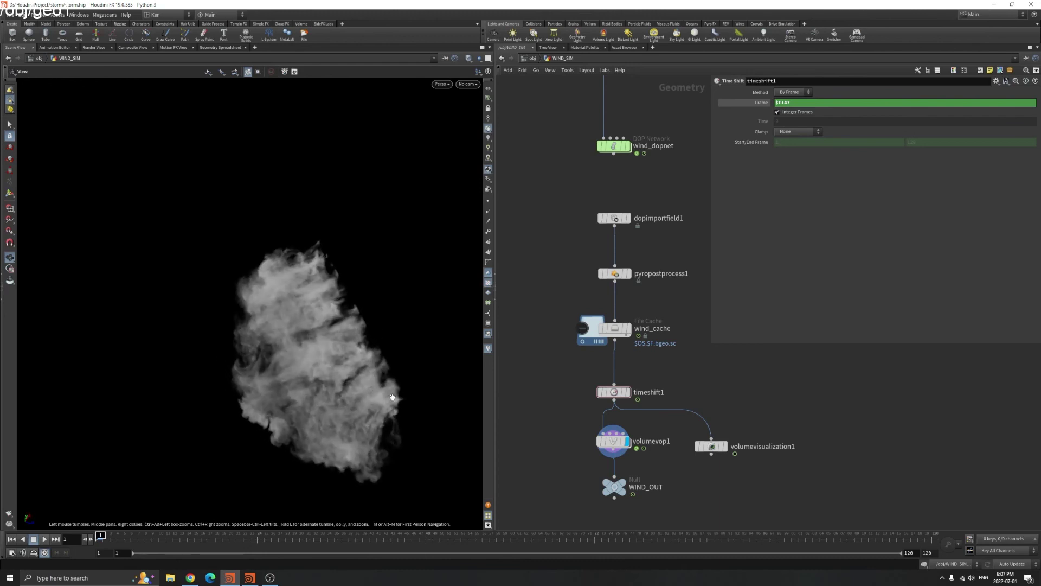
drag(362, 316, 316, 275)
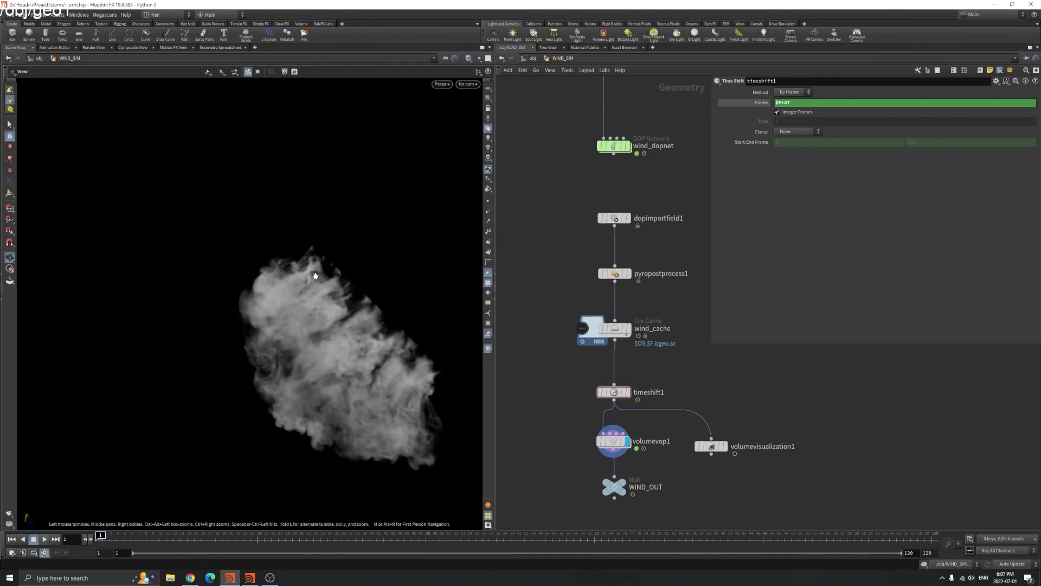
click(468, 84)
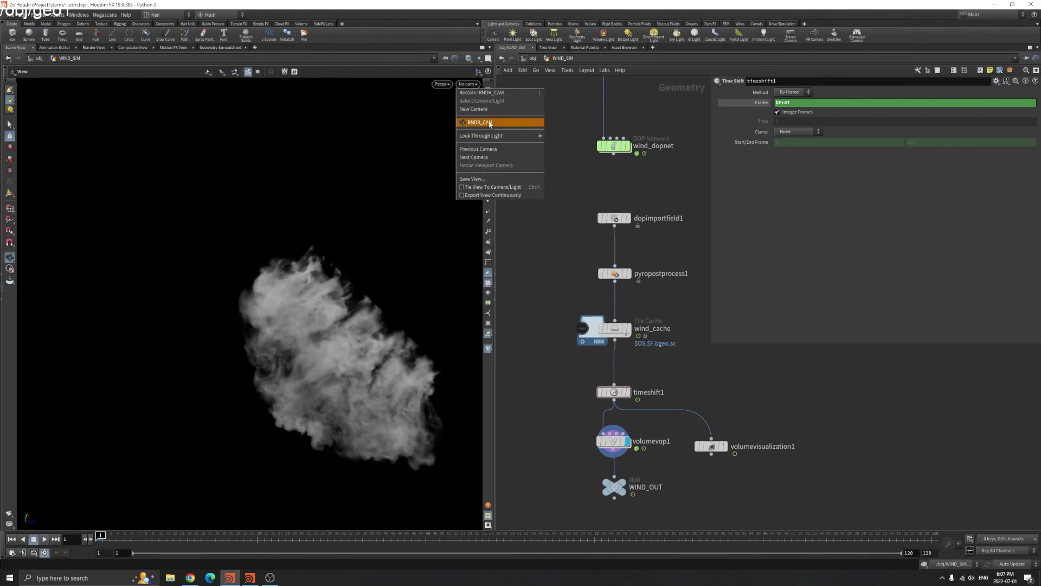
click(478, 121)
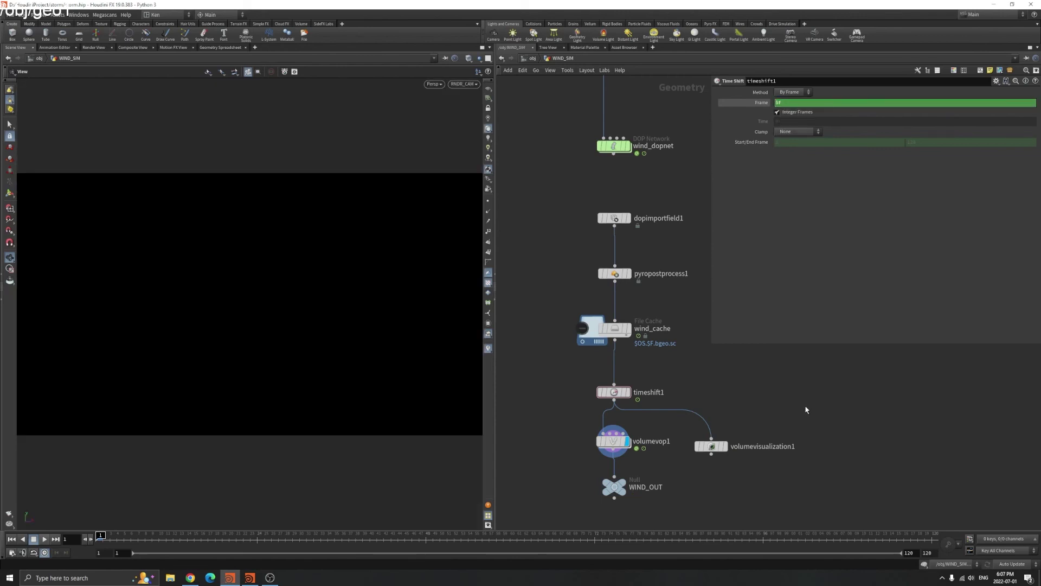
drag(310, 373, 382, 362)
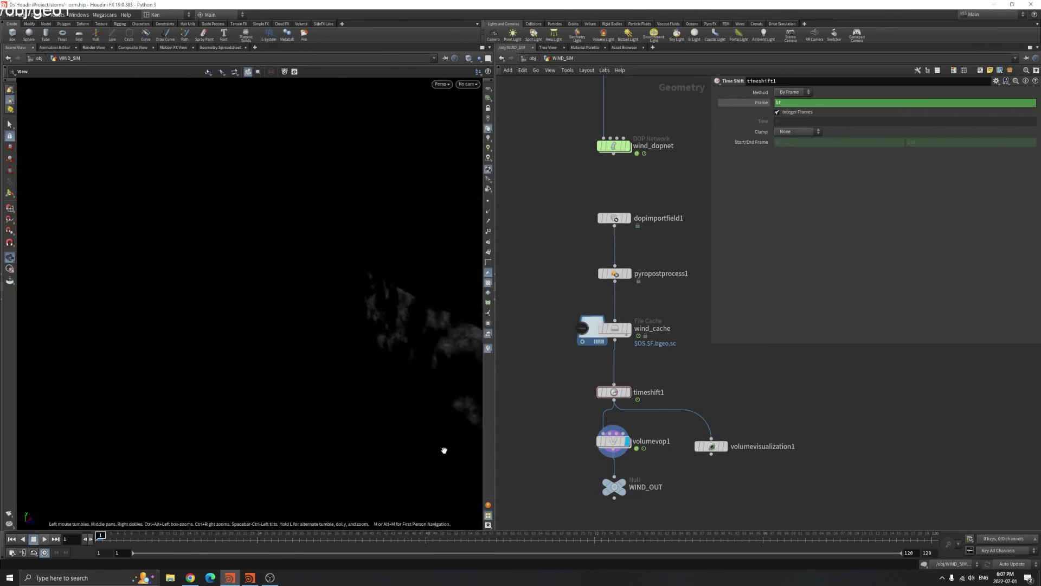
drag(455, 414, 406, 298)
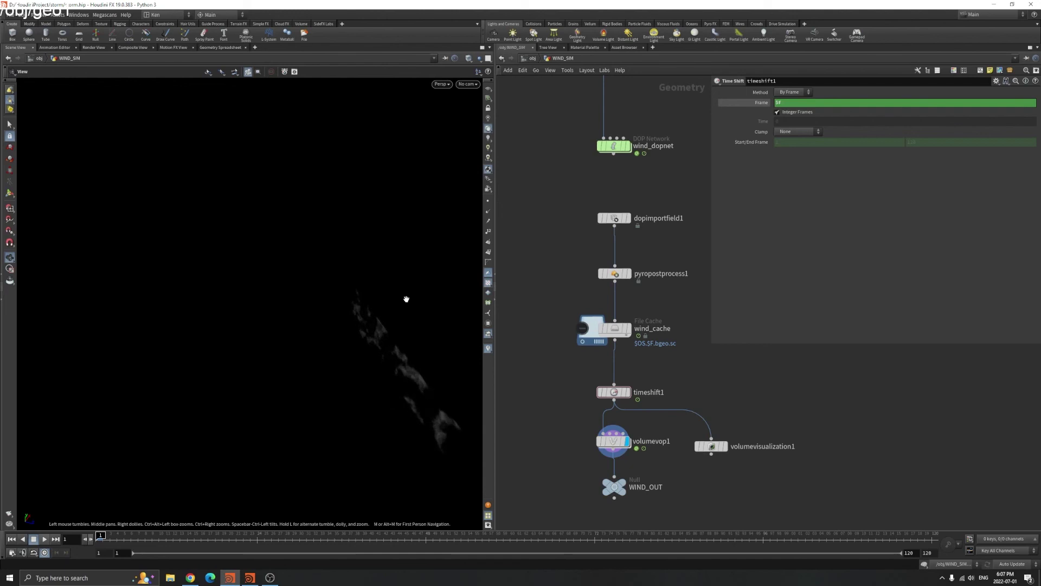
Select timeshift1 and commit its Frame expression $F+47
drag(565, 372, 646, 412)
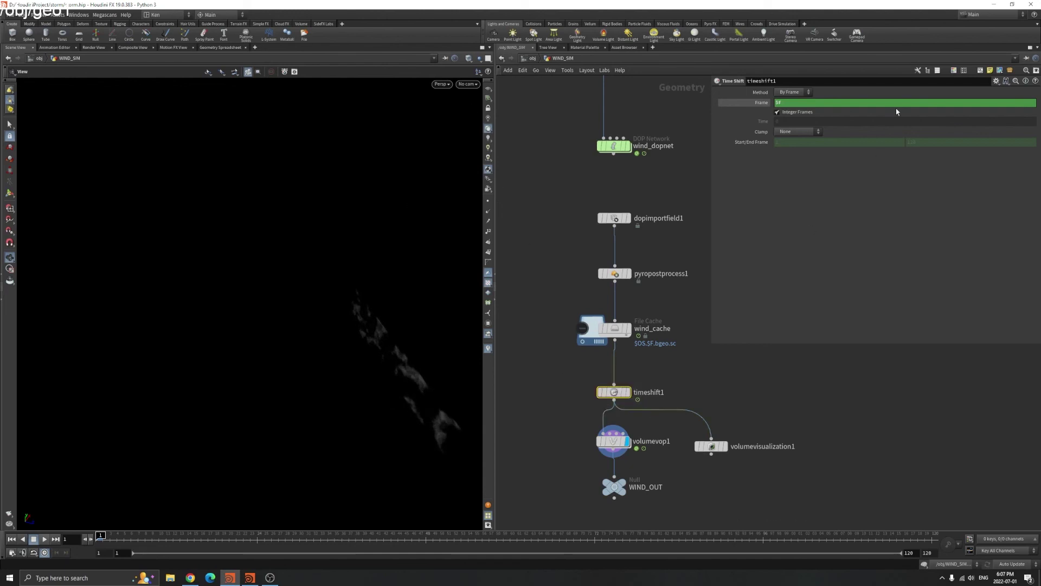
click(797, 104)
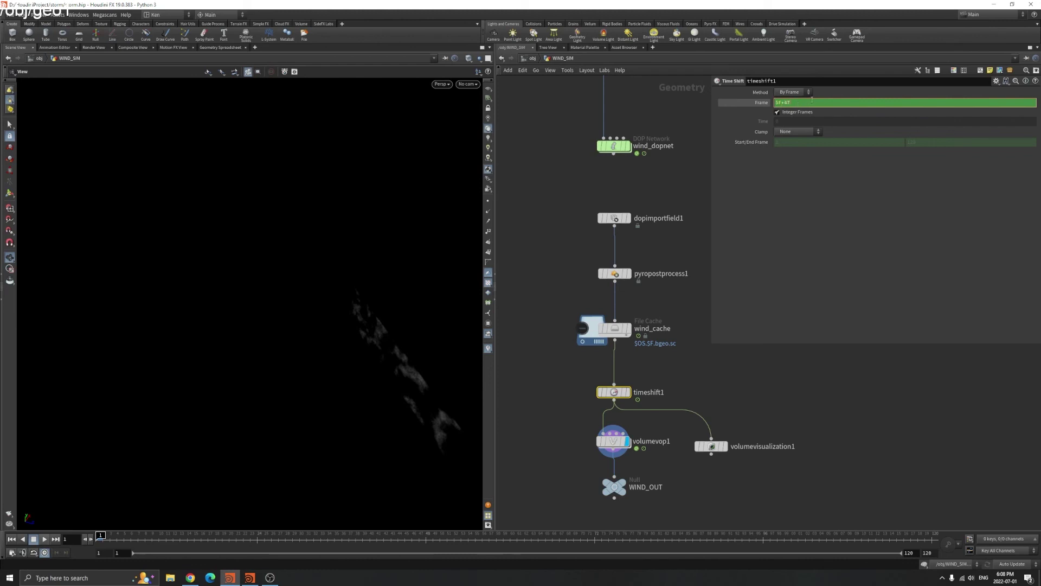
key(Return)
Inspect the shifted smoke and select wind_dopnet to show its simulation settings
drag(423, 321, 467, 512)
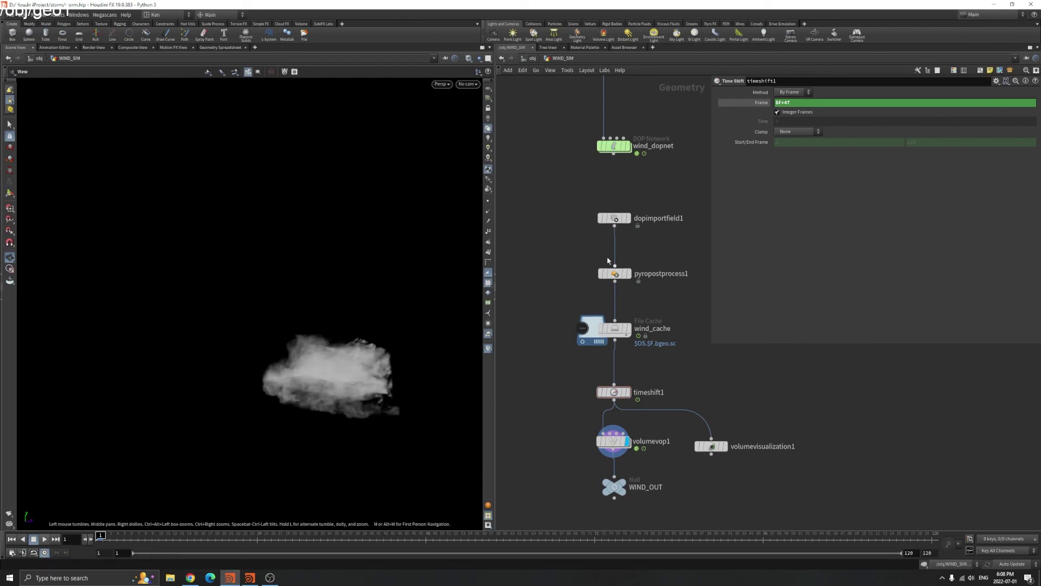
middle_drag(613, 170, 596, 224)
click(597, 200)
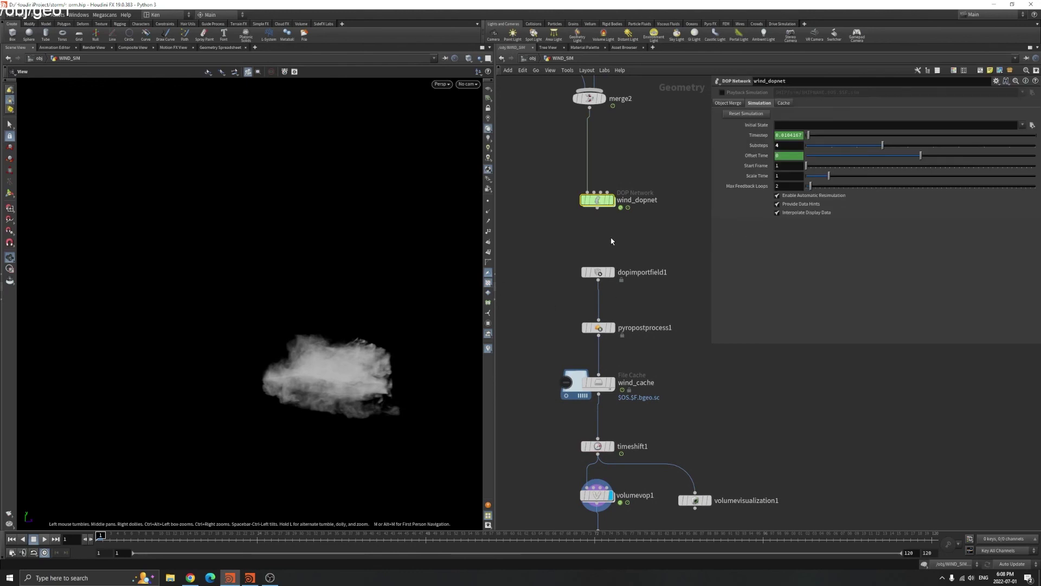
Select wind_cache and play back the cached smoke from a side-on view
click(728, 103)
click(759, 103)
click(598, 382)
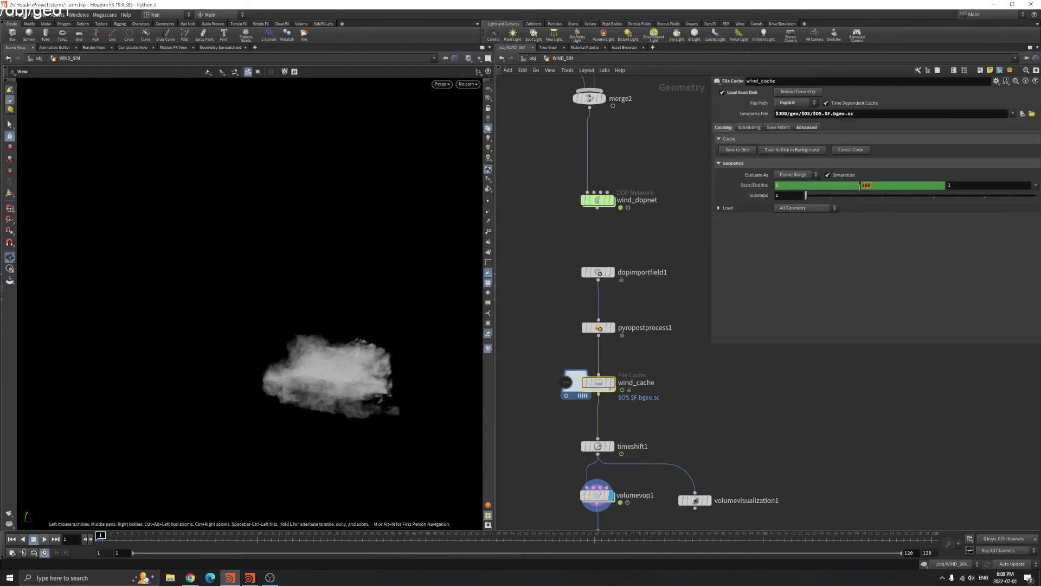
drag(472, 290, 329, 345)
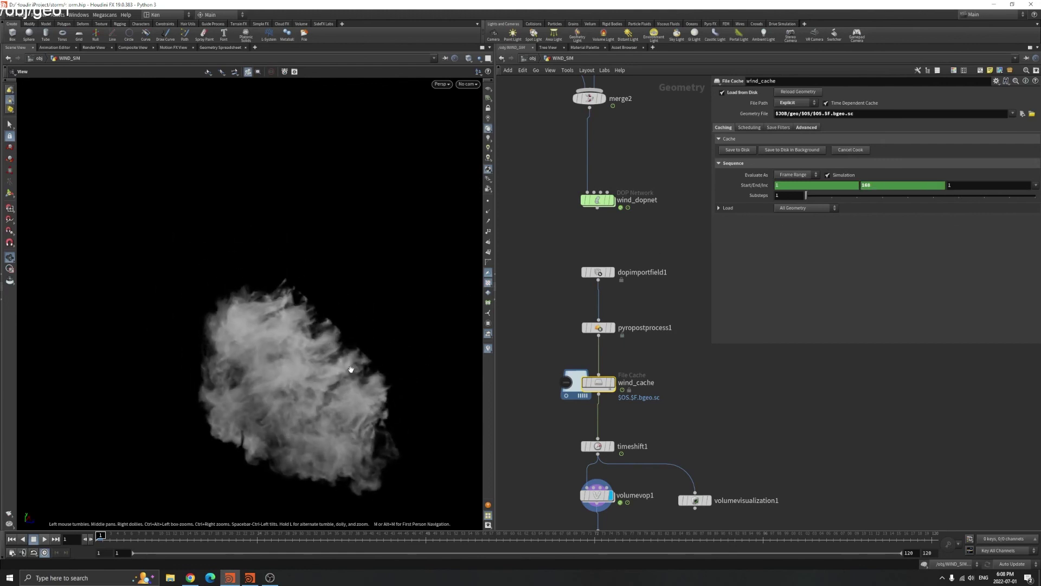
drag(186, 341, 376, 337)
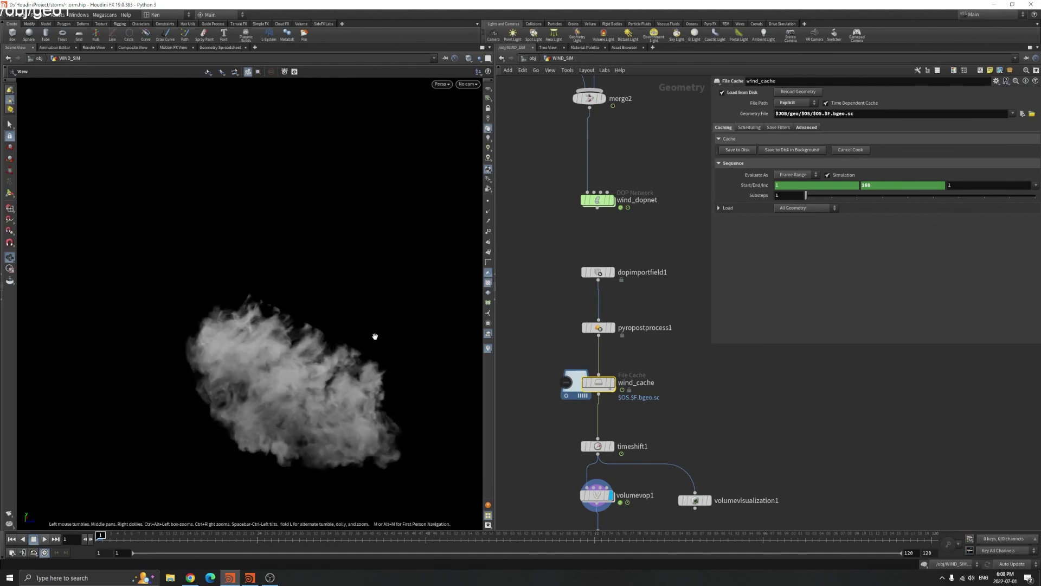
scroll(512, 152, down, 2)
click(44, 538)
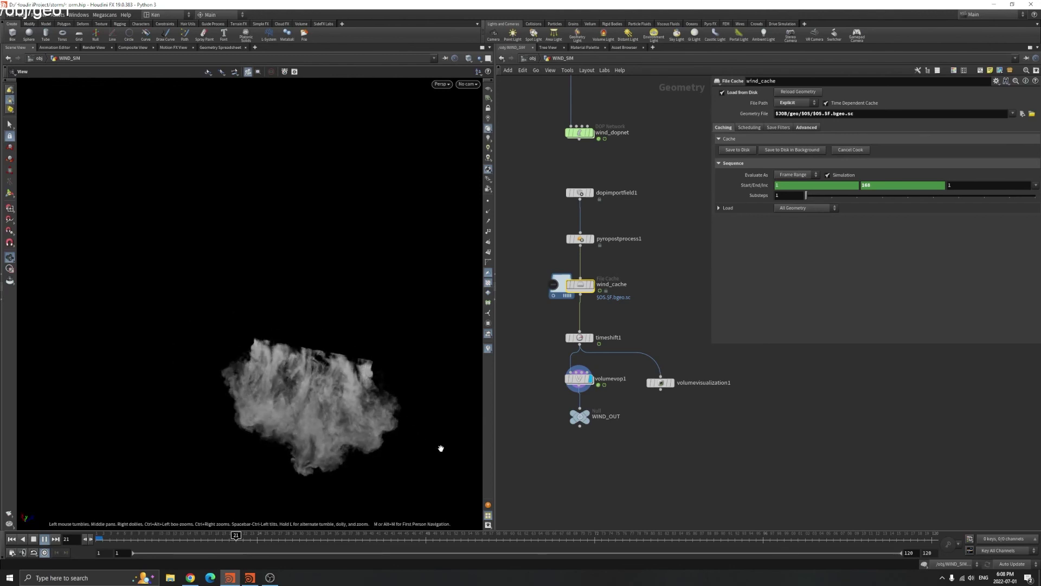
key(Escape)
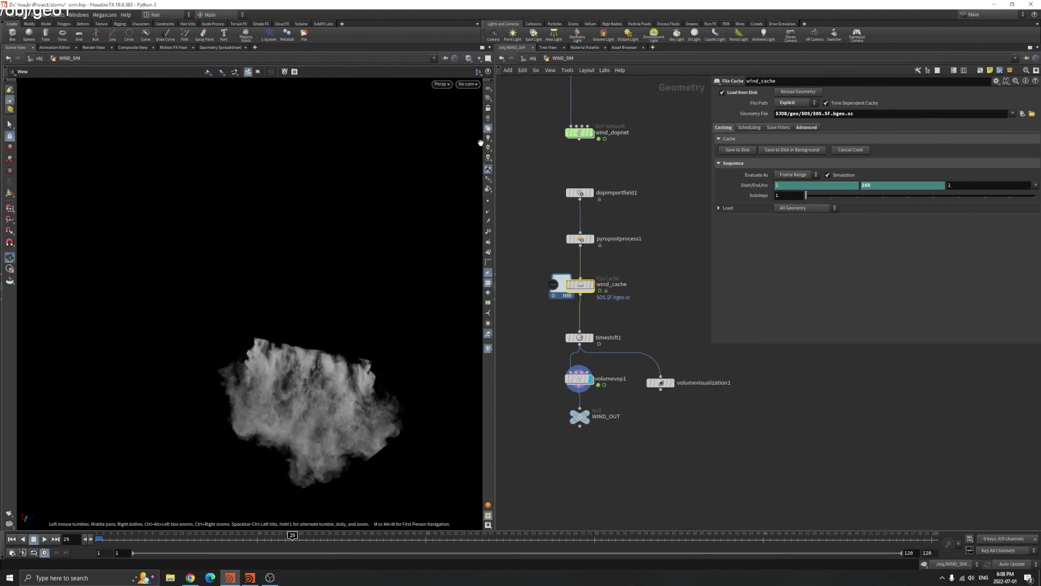
Toggle scene lighting and view the orange-lit smoke through RNDR_CAM at frame 109
click(488, 138)
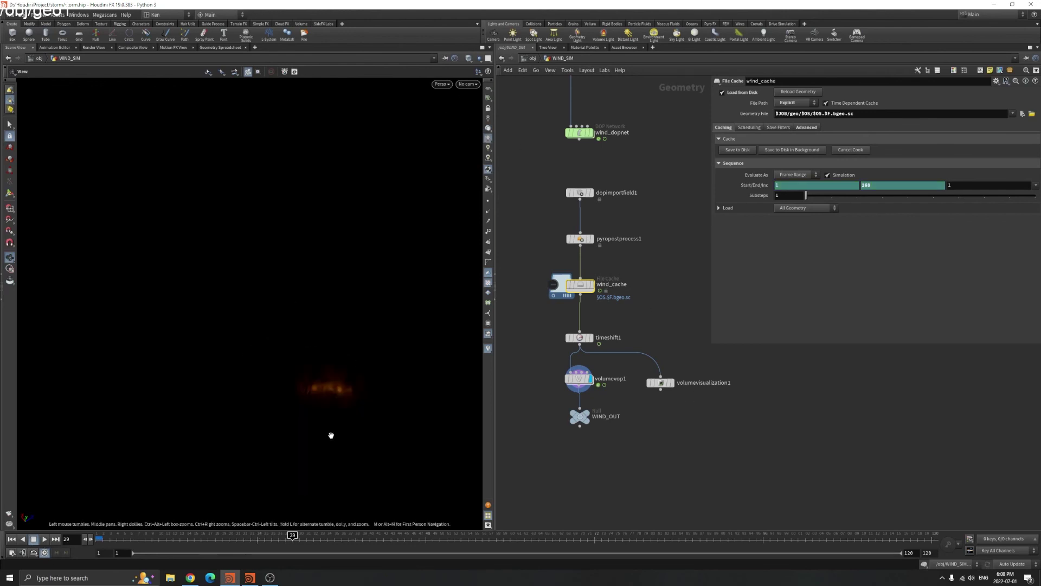
click(468, 84)
click(480, 122)
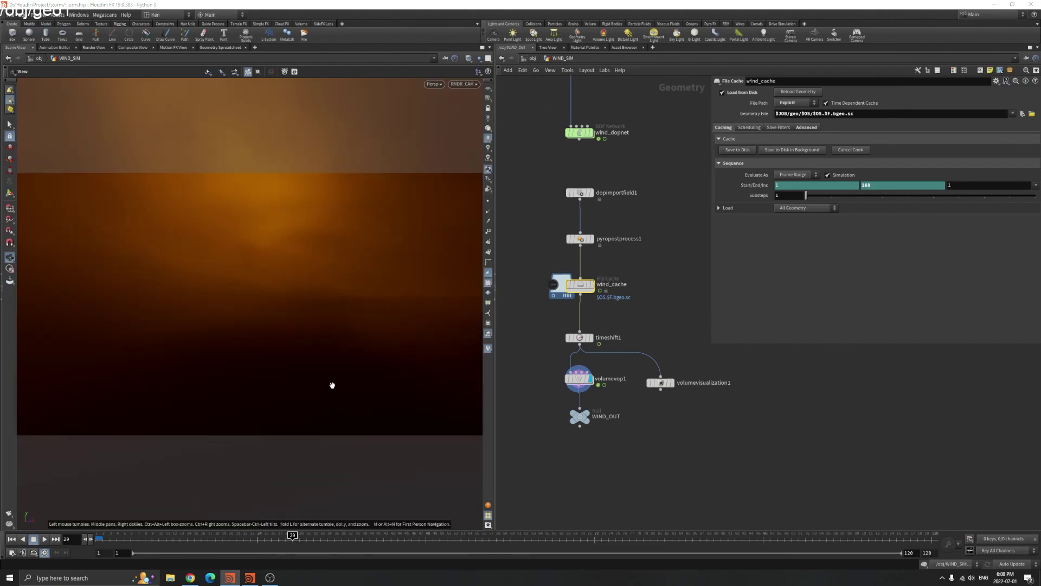
click(854, 539)
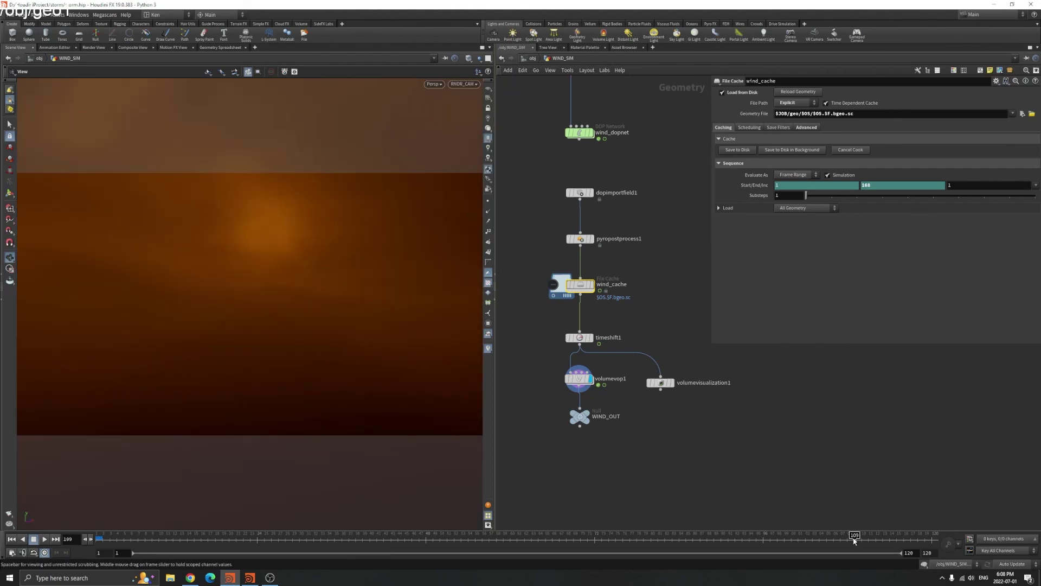